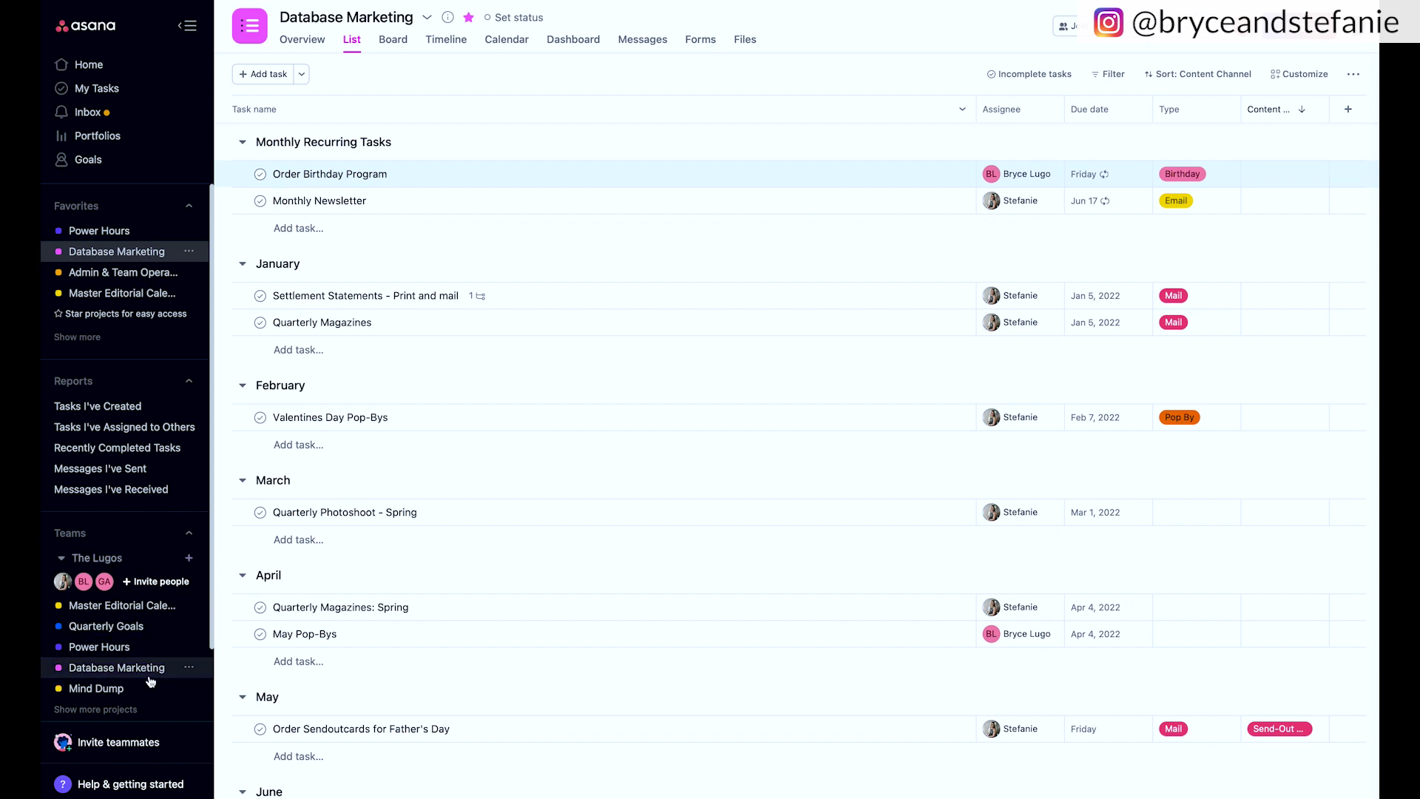
# Glance at the Database Marketing project options, then correct the final N of the Monthly Newsletter task name
pyautogui.click(190, 668)
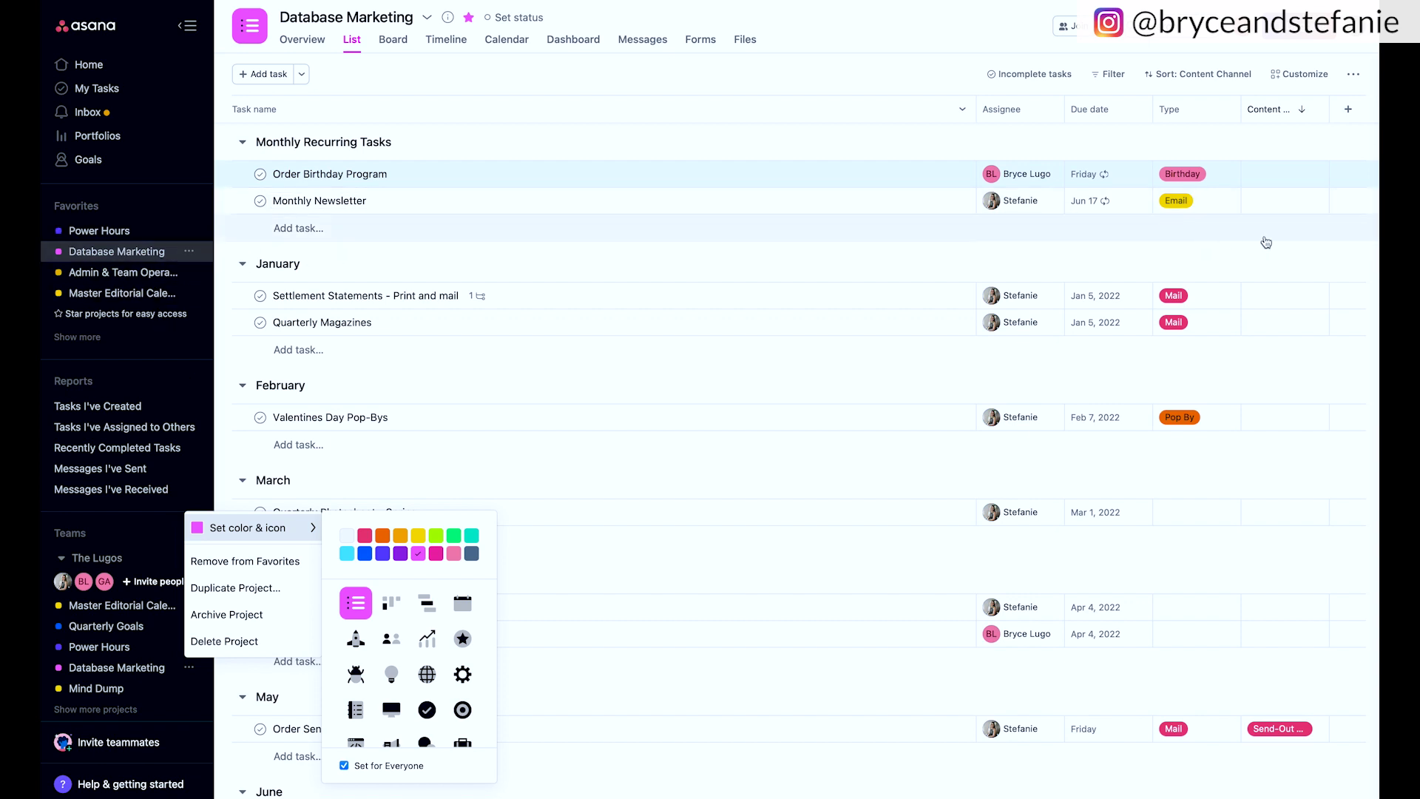
pyautogui.press('Escape')
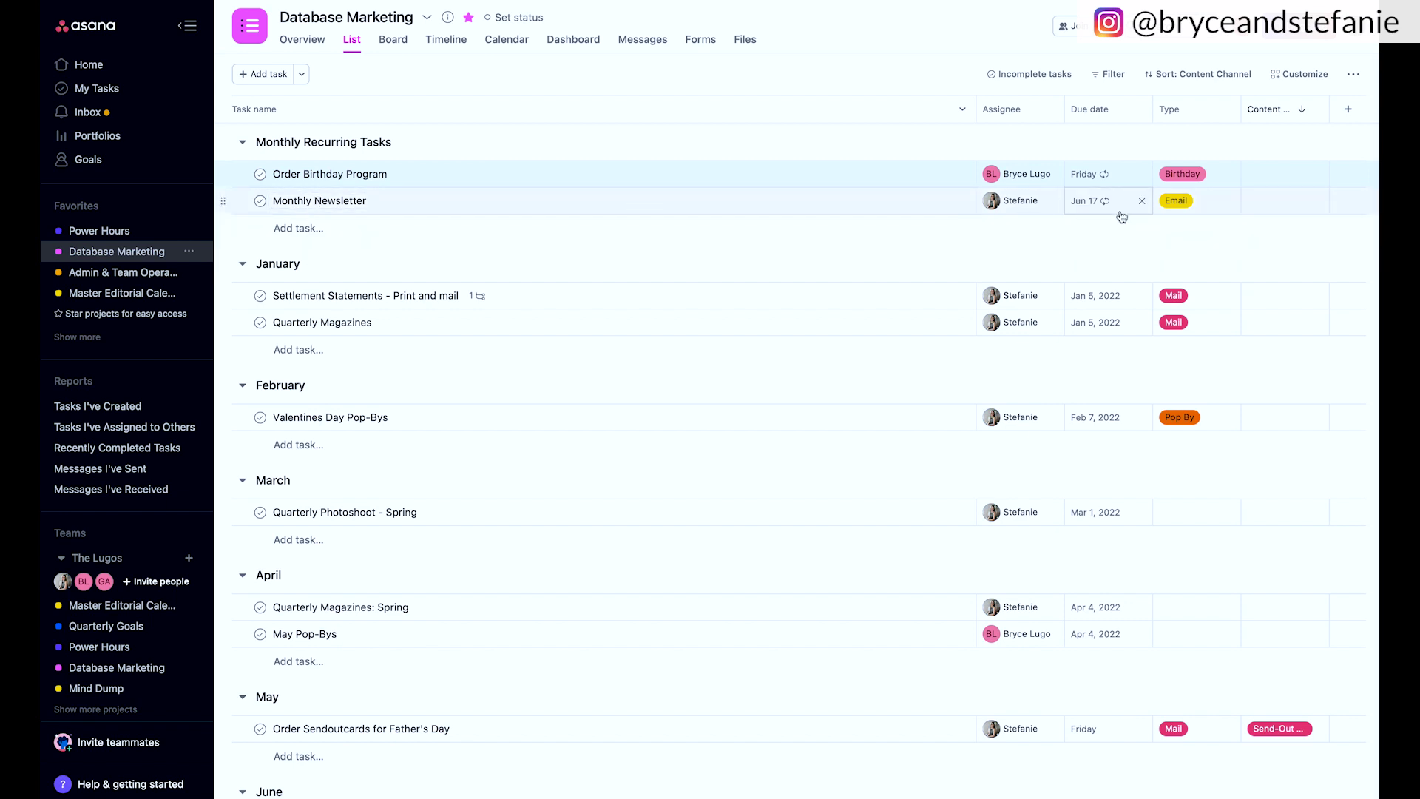
pyautogui.click(320, 205)
pyautogui.press('BackSpace')
pyautogui.write('N')
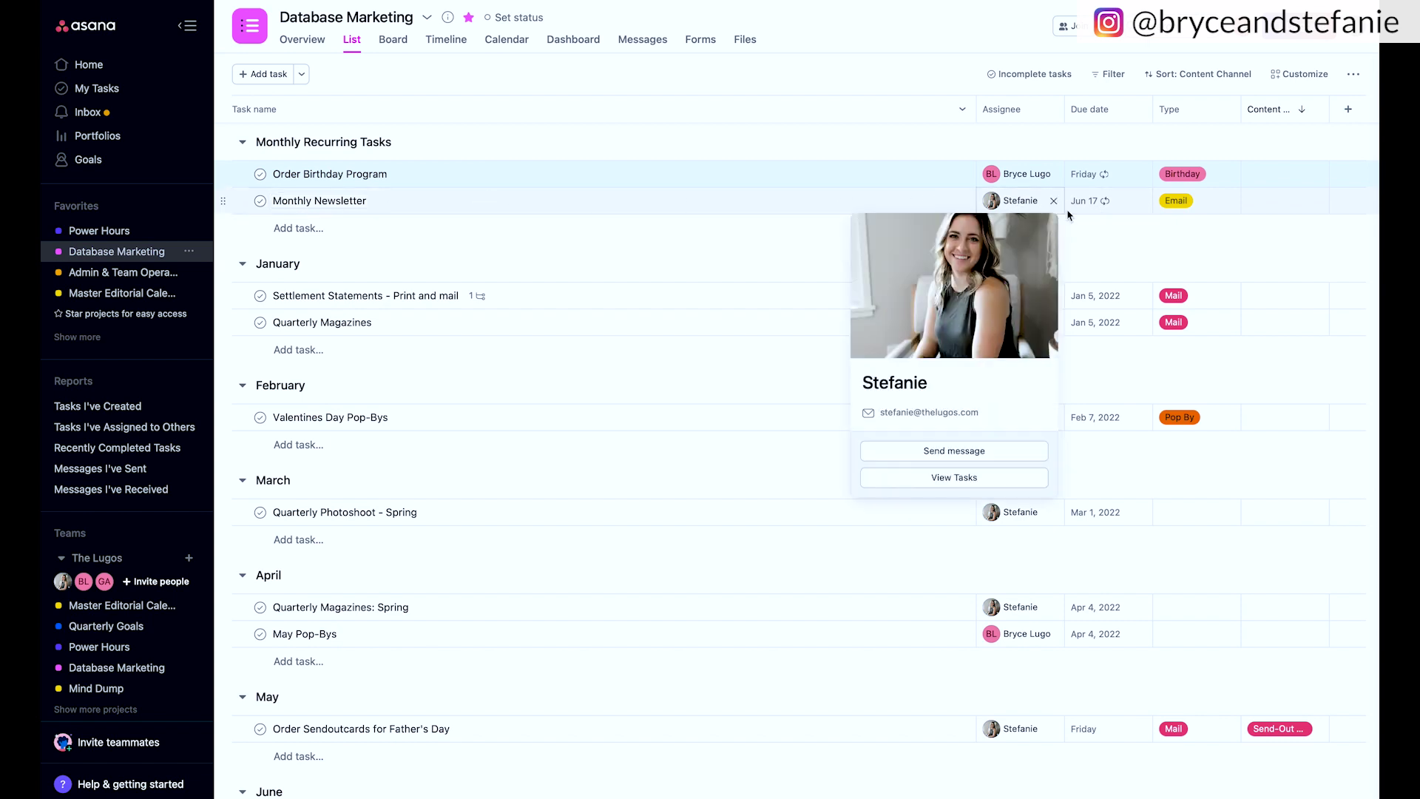
# Browse the Monthly Newsletter due-date calendar and leave it at Jun 17
pyautogui.click(1122, 201)
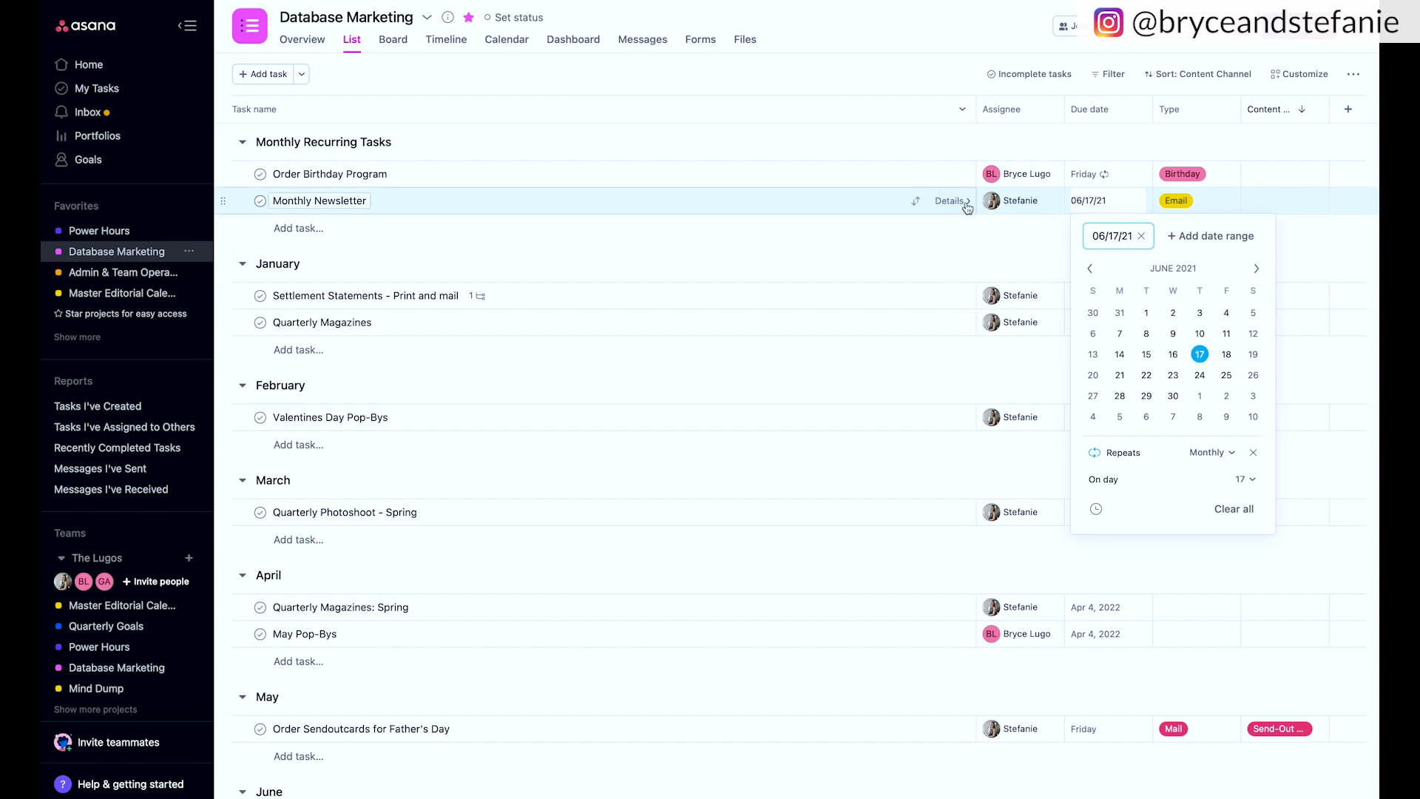
pyautogui.click(1257, 269)
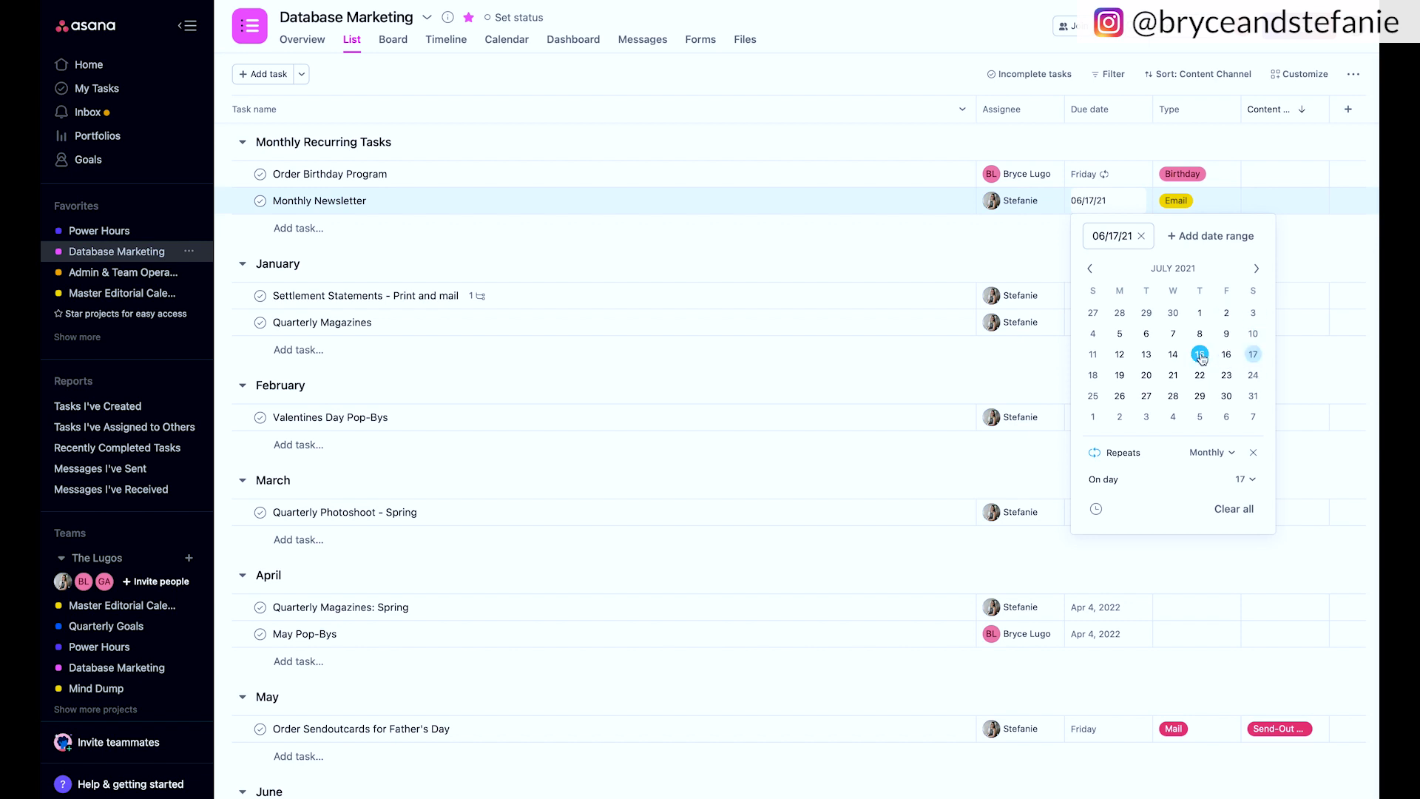
pyautogui.click(1090, 269)
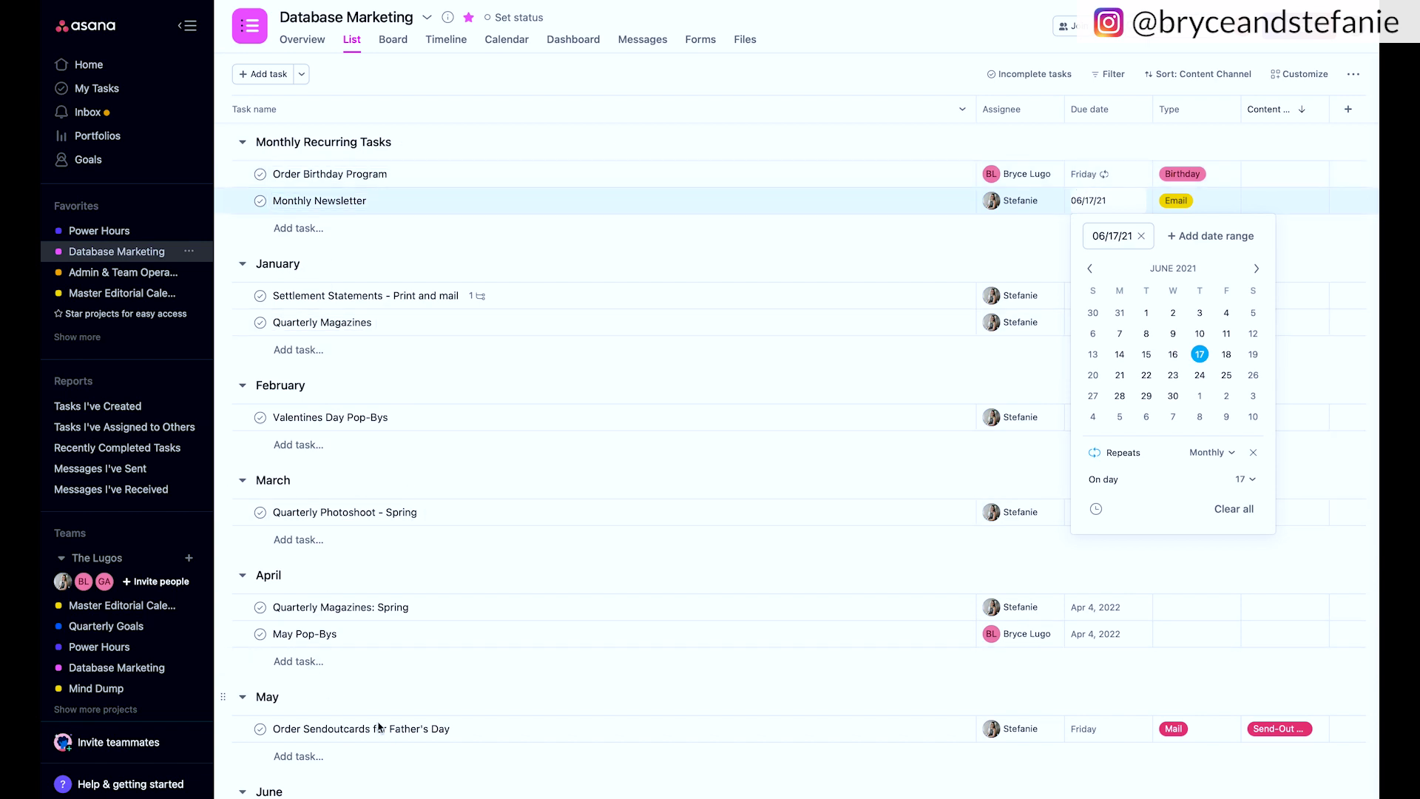
pyautogui.click(482, 84)
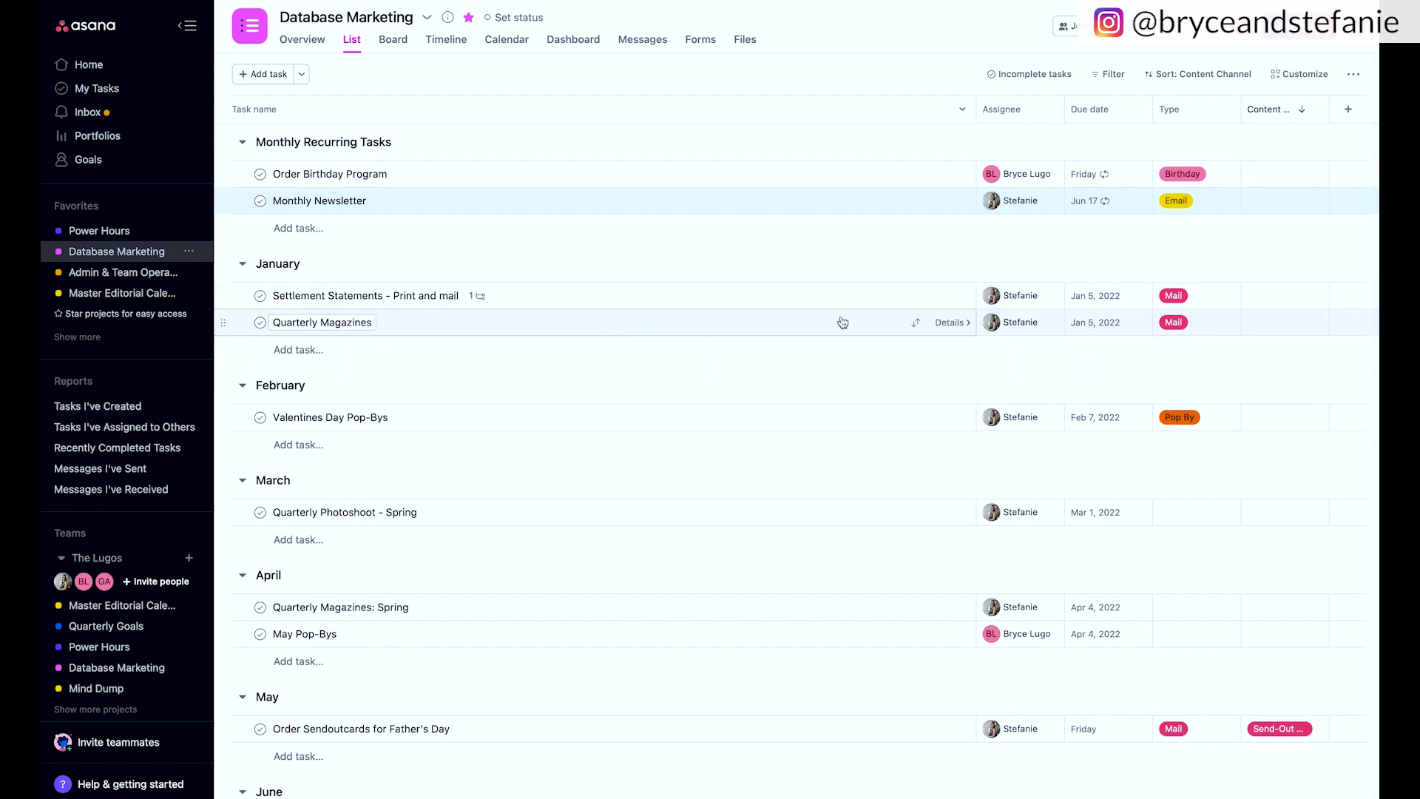
# Check Settlement Statements' month list, keep Jan 5, 2022, and open the Quarterly Magazines task details
pyautogui.click(1083, 300)
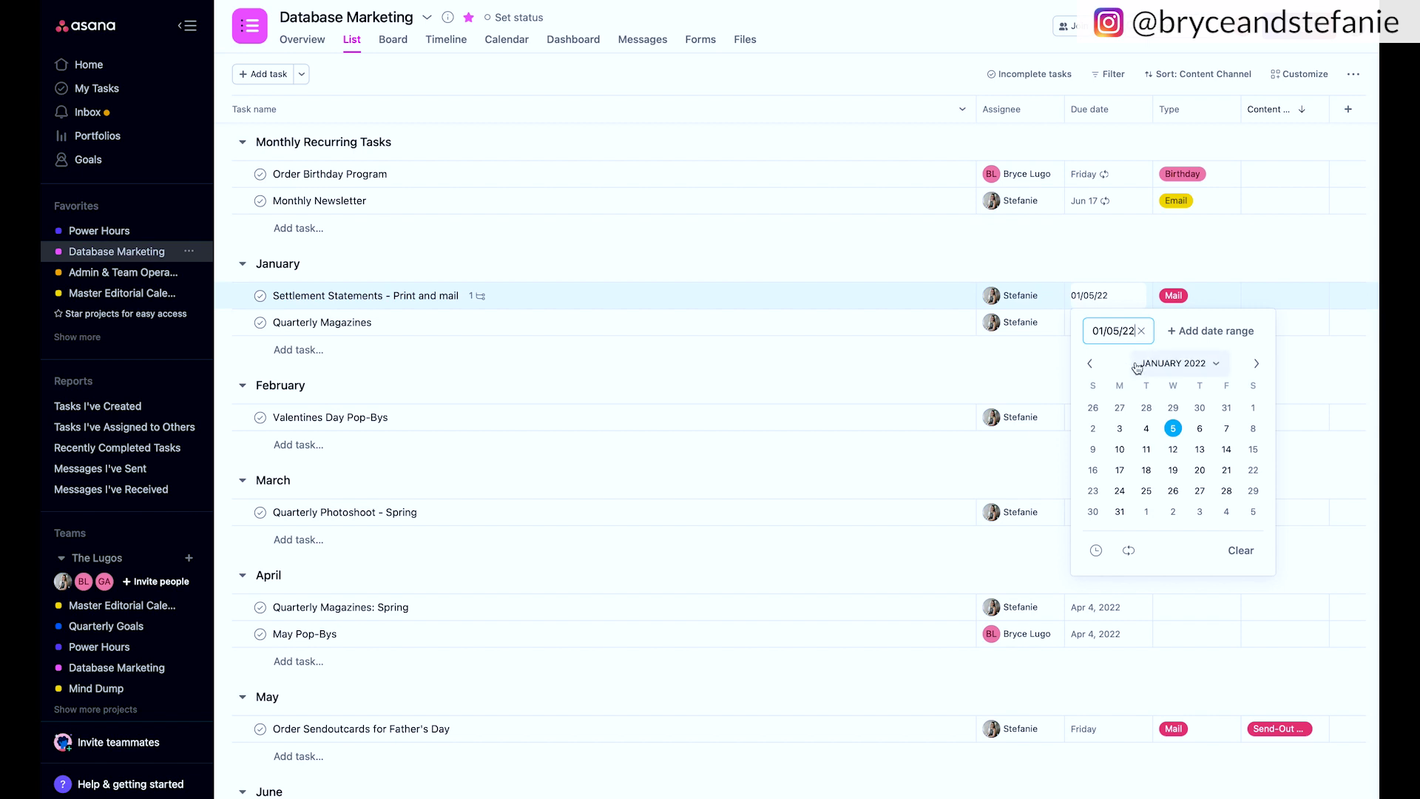
pyautogui.click(1165, 364)
pyautogui.scroll(2, 1191, 464)
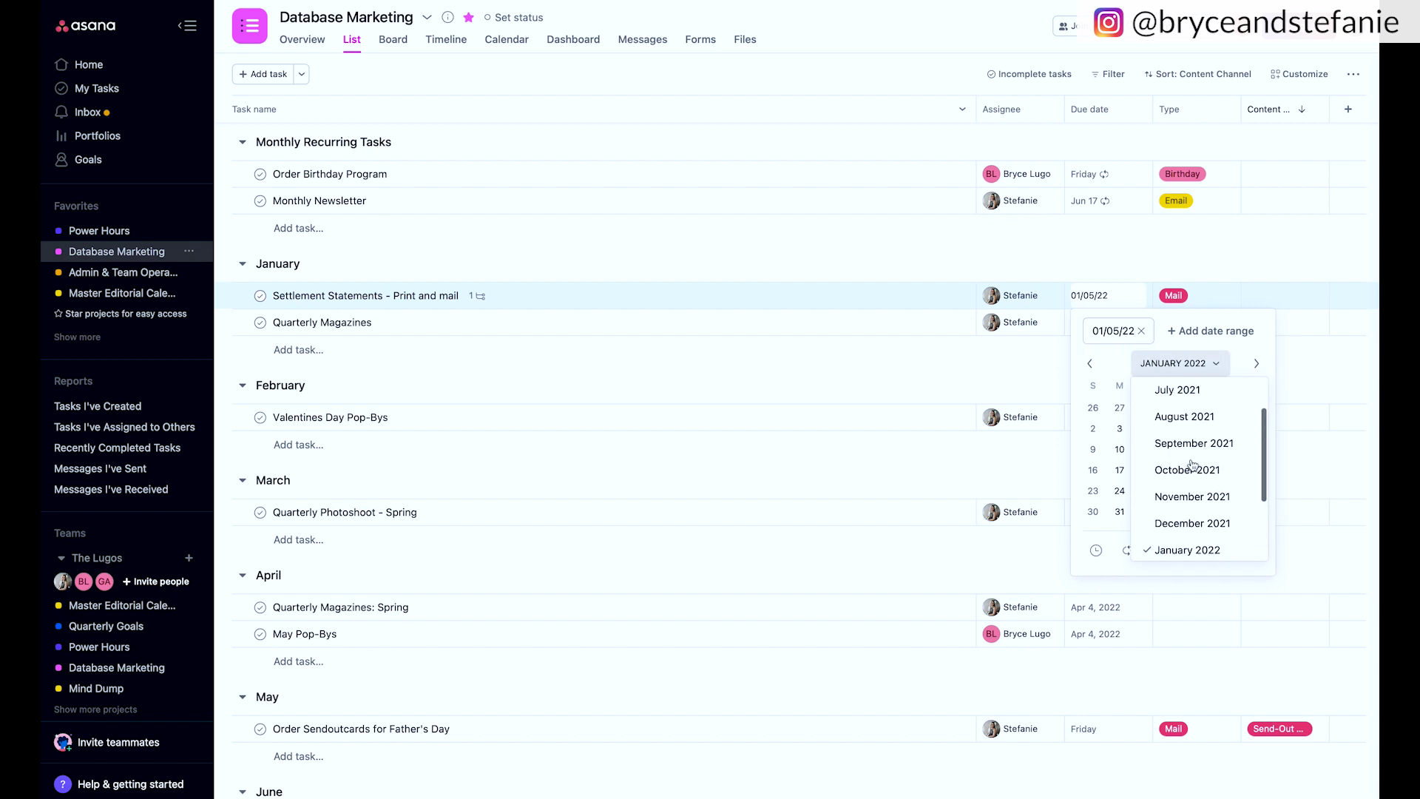
pyautogui.scroll(-2, 1191, 466)
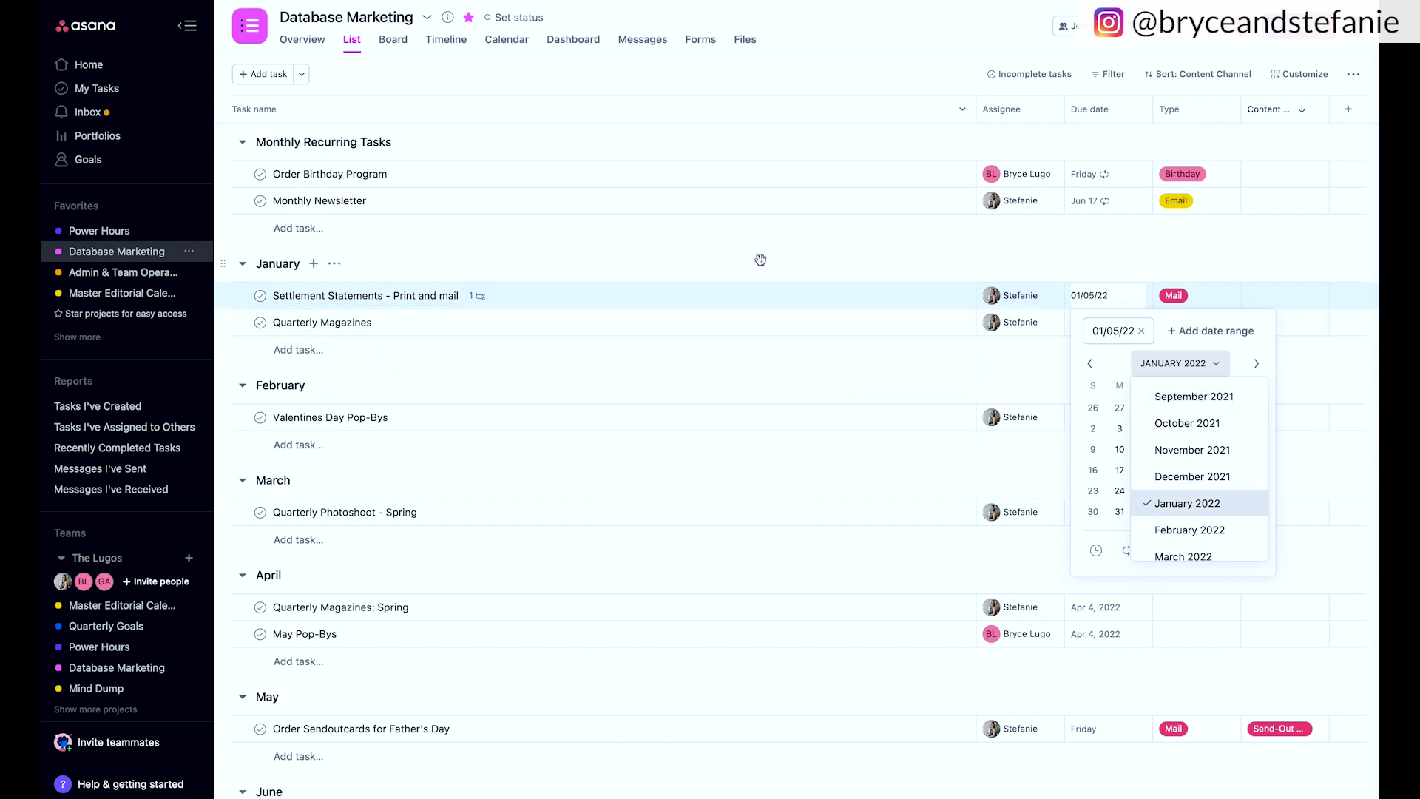
pyautogui.click(897, 81)
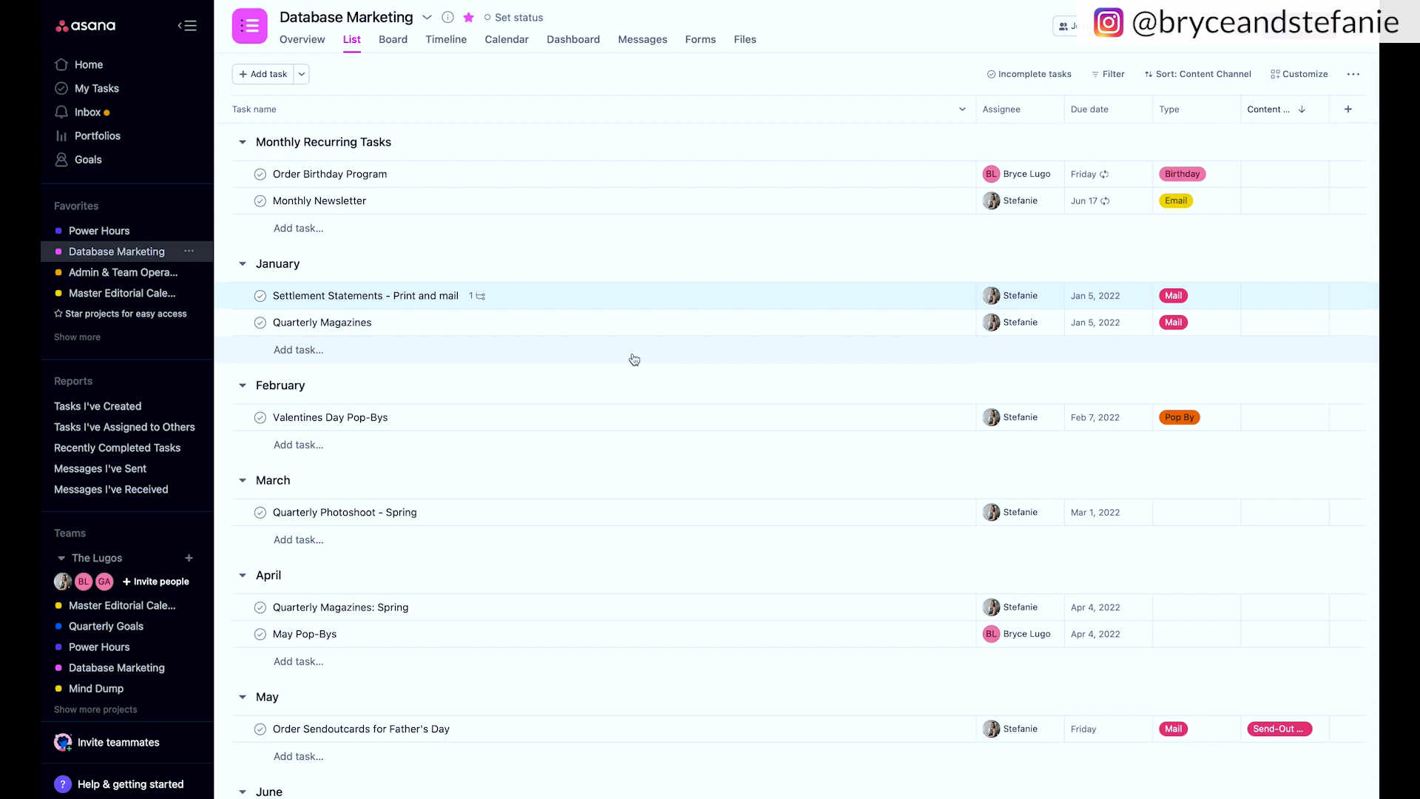
pyautogui.moveTo(933, 298)
pyautogui.click(655, 328)
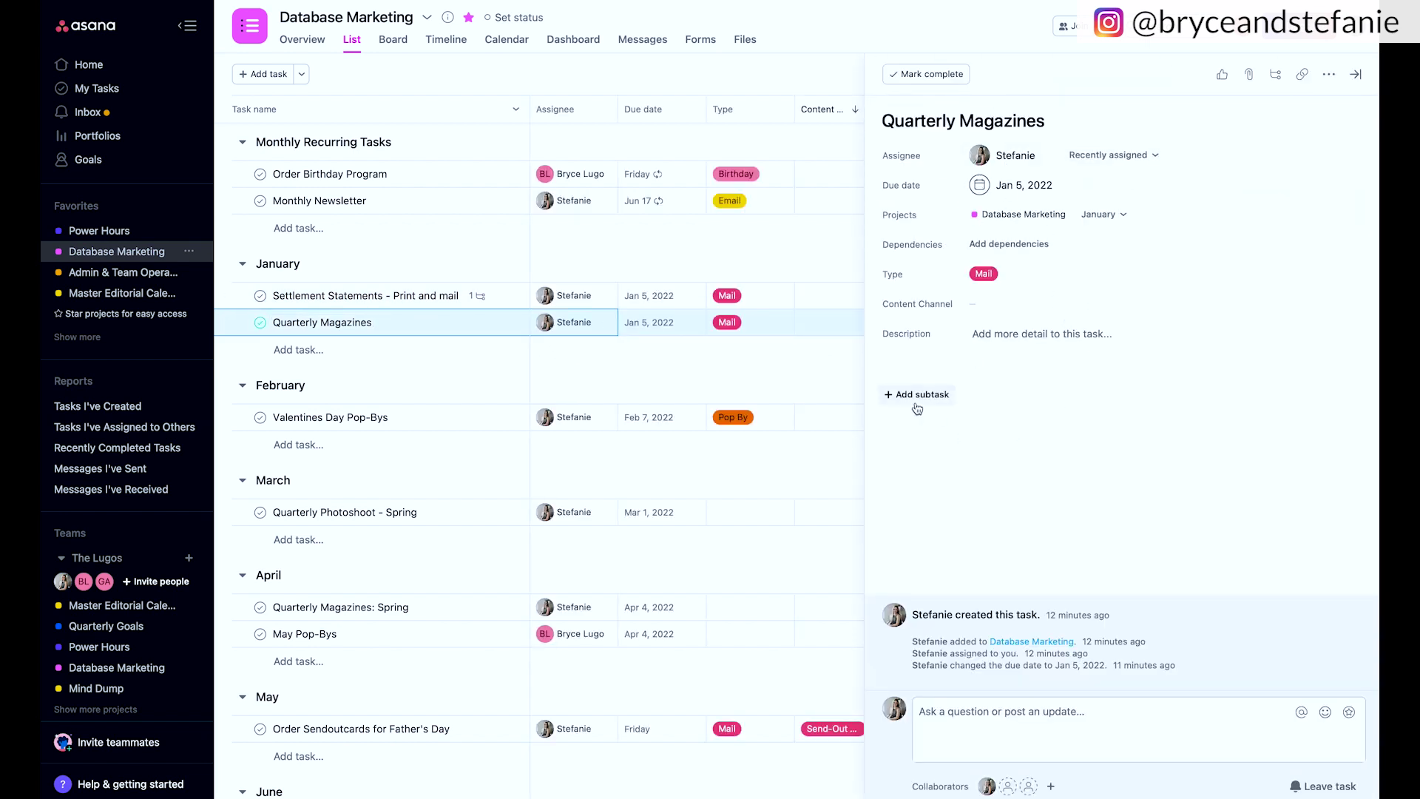
# Add a Draft LOH subtask to the Quarterly Magazines task
pyautogui.click(1055, 336)
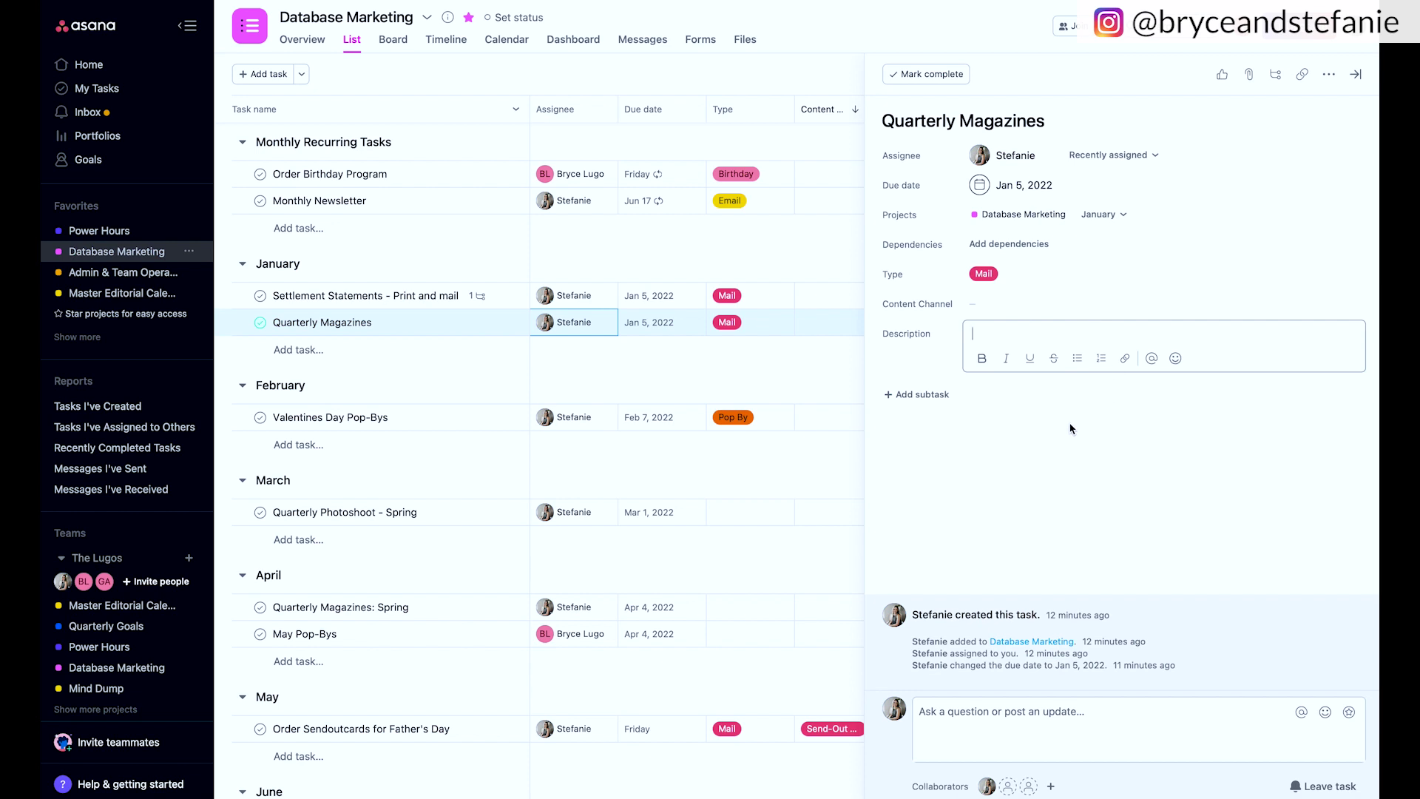
pyautogui.click(922, 394)
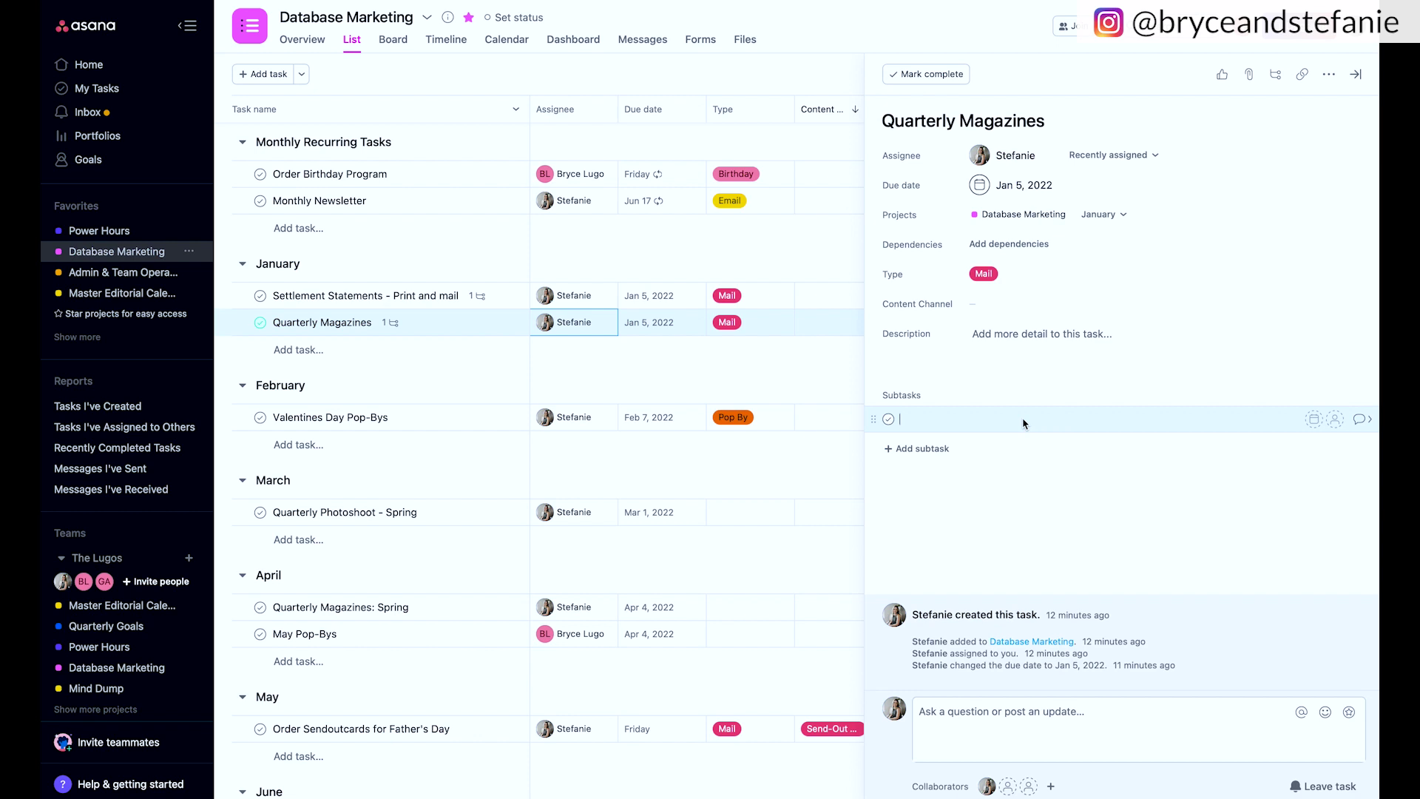
pyautogui.write('Draft LOH')
# Make Draft LOH due December 13, 2021 and assign it to a teammate
pyautogui.click(1314, 419)
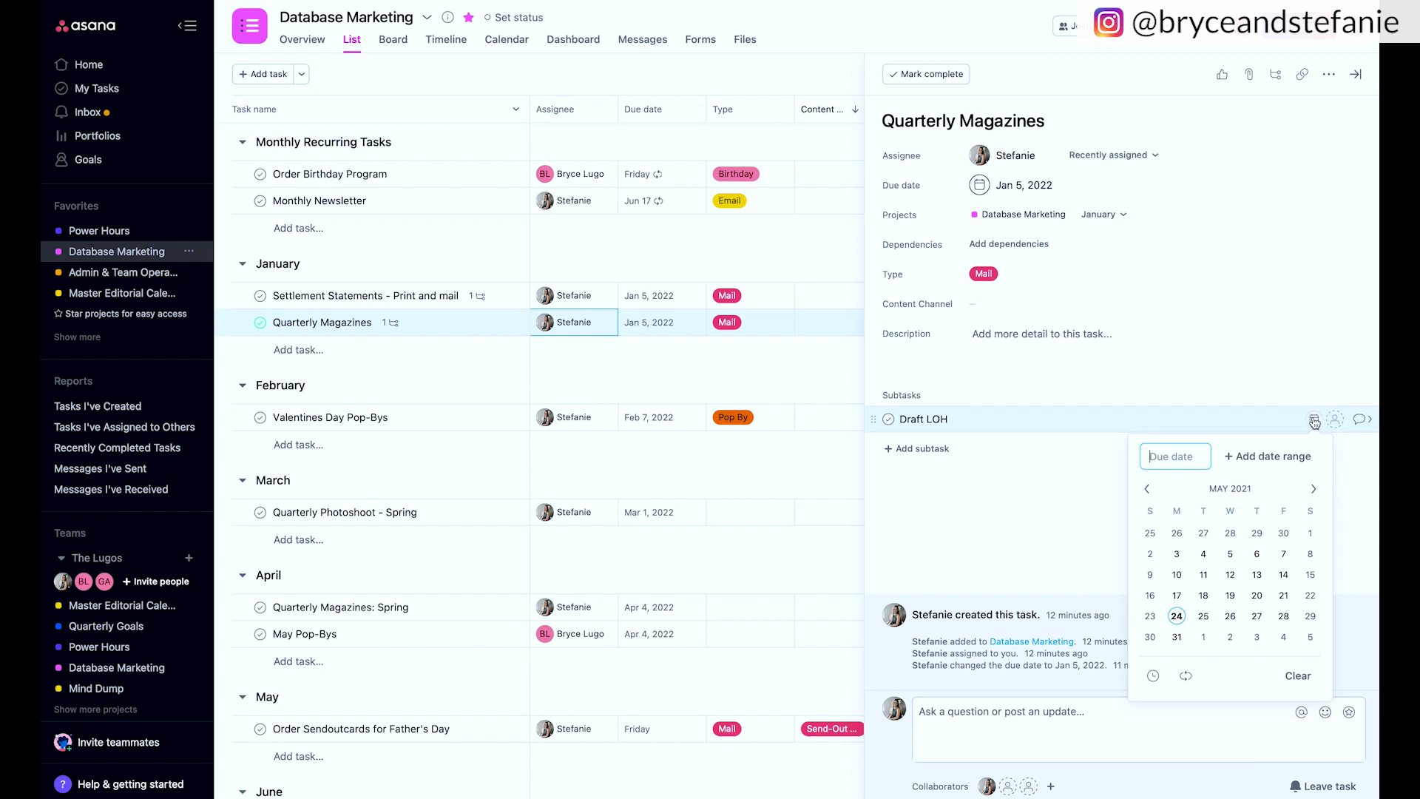
pyautogui.click(1228, 488)
pyautogui.scroll(-1, 1256, 590)
pyautogui.scroll(-1, 1257, 589)
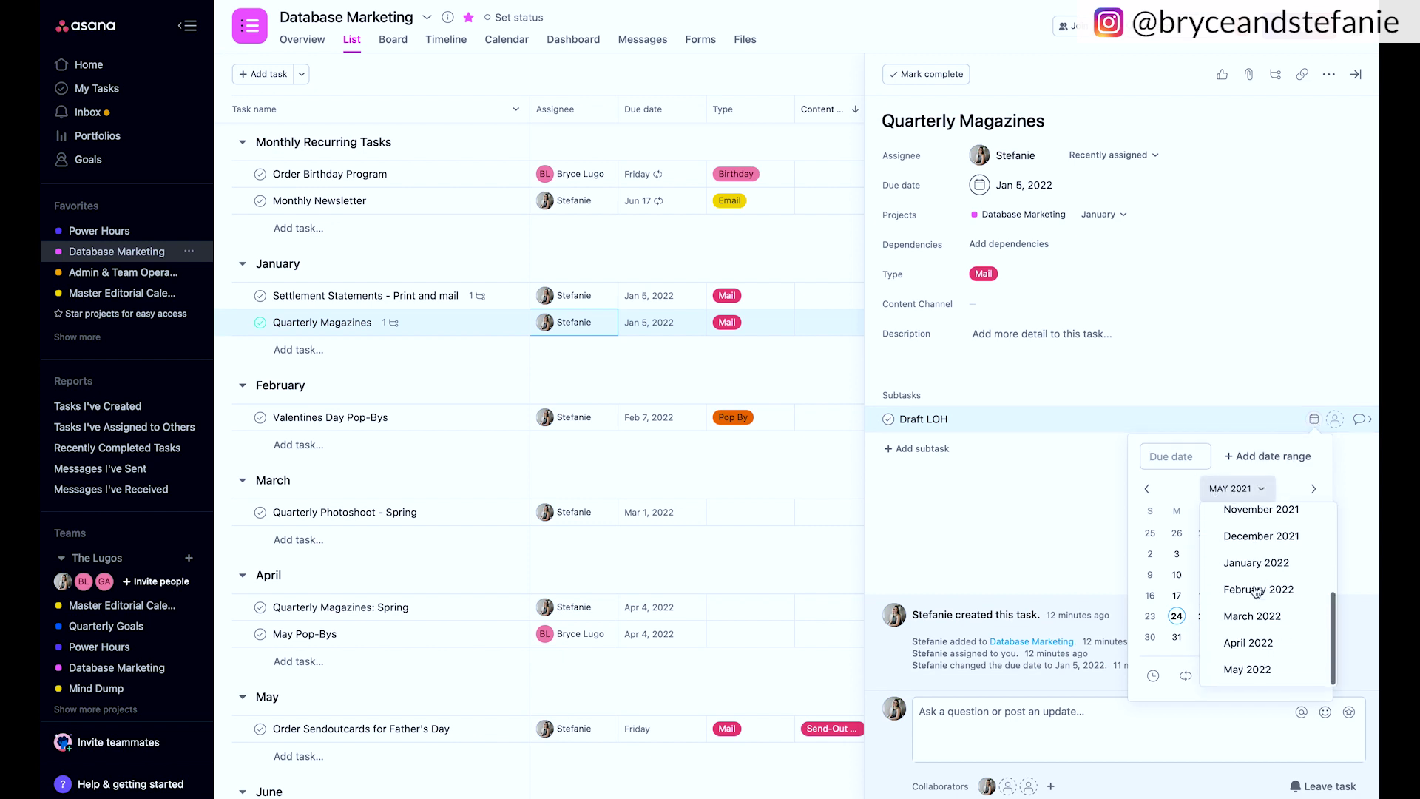
pyautogui.scroll(1, 1261, 592)
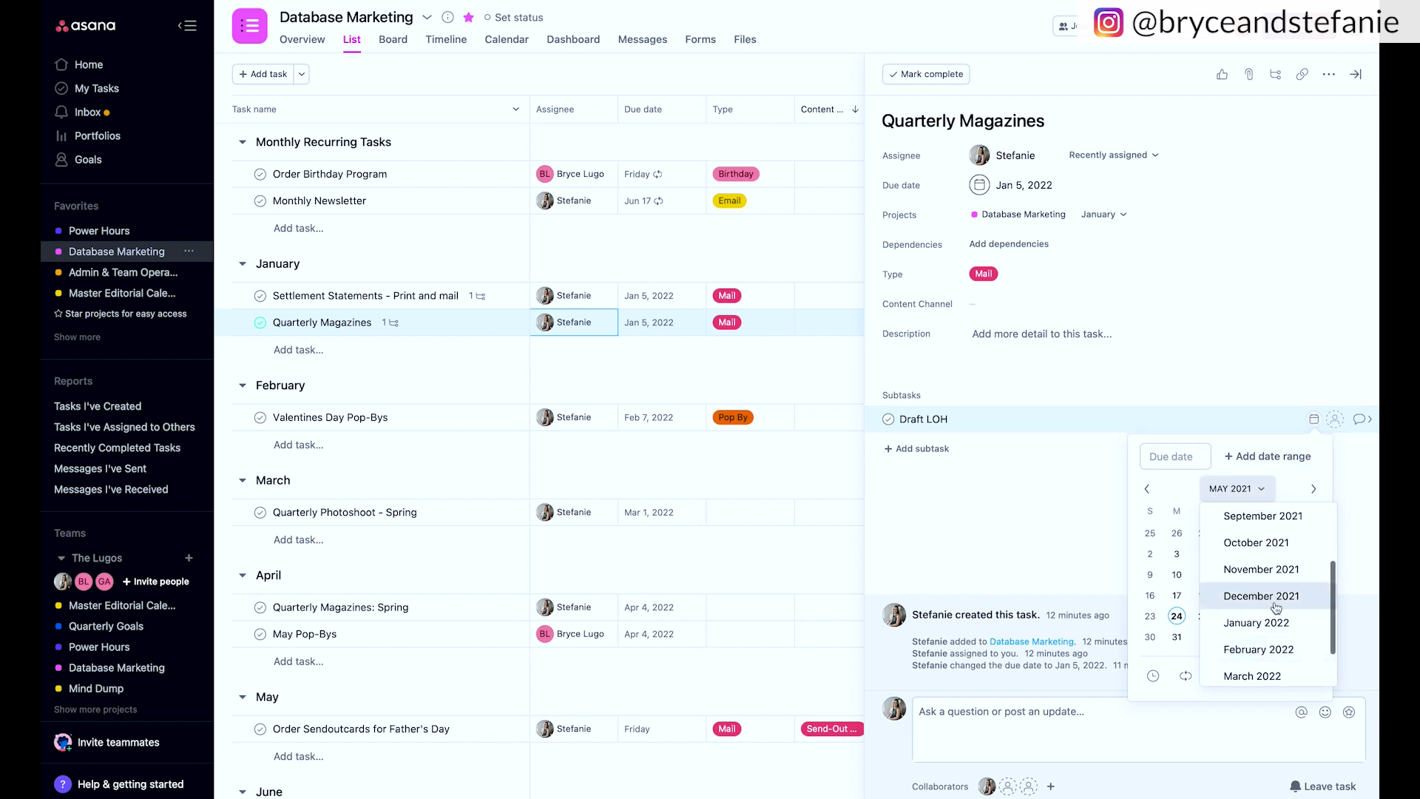
pyautogui.click(1276, 607)
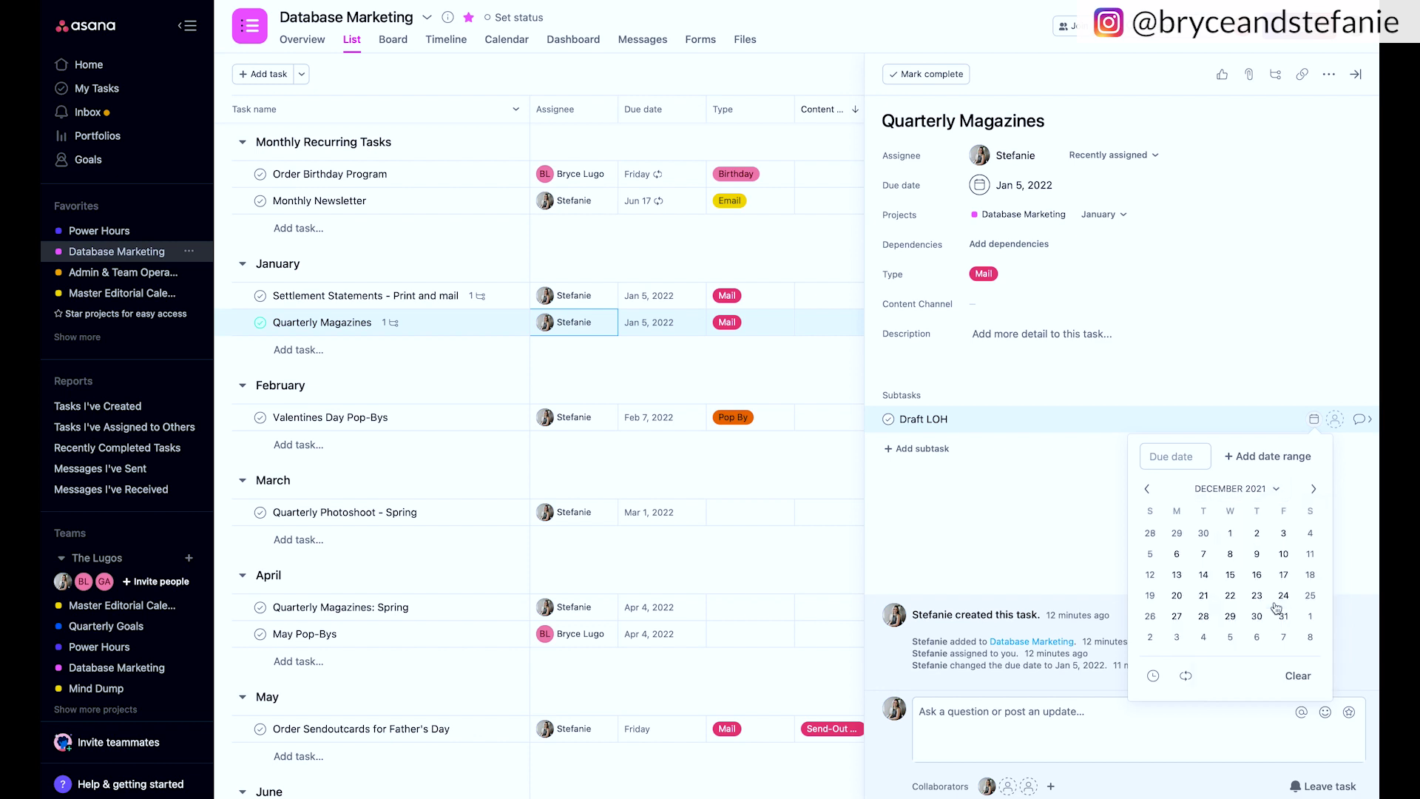
pyautogui.click(1177, 576)
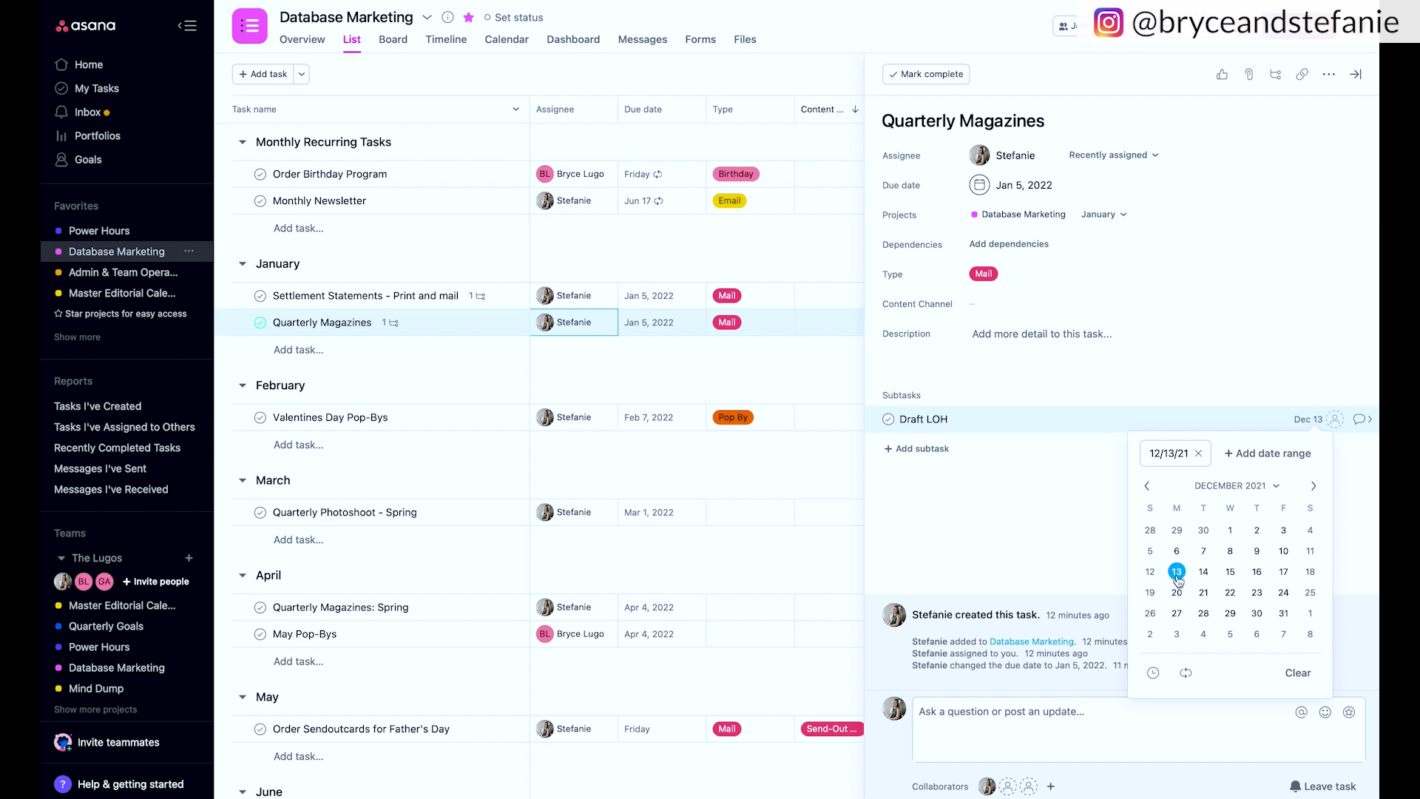
pyautogui.click(1332, 421)
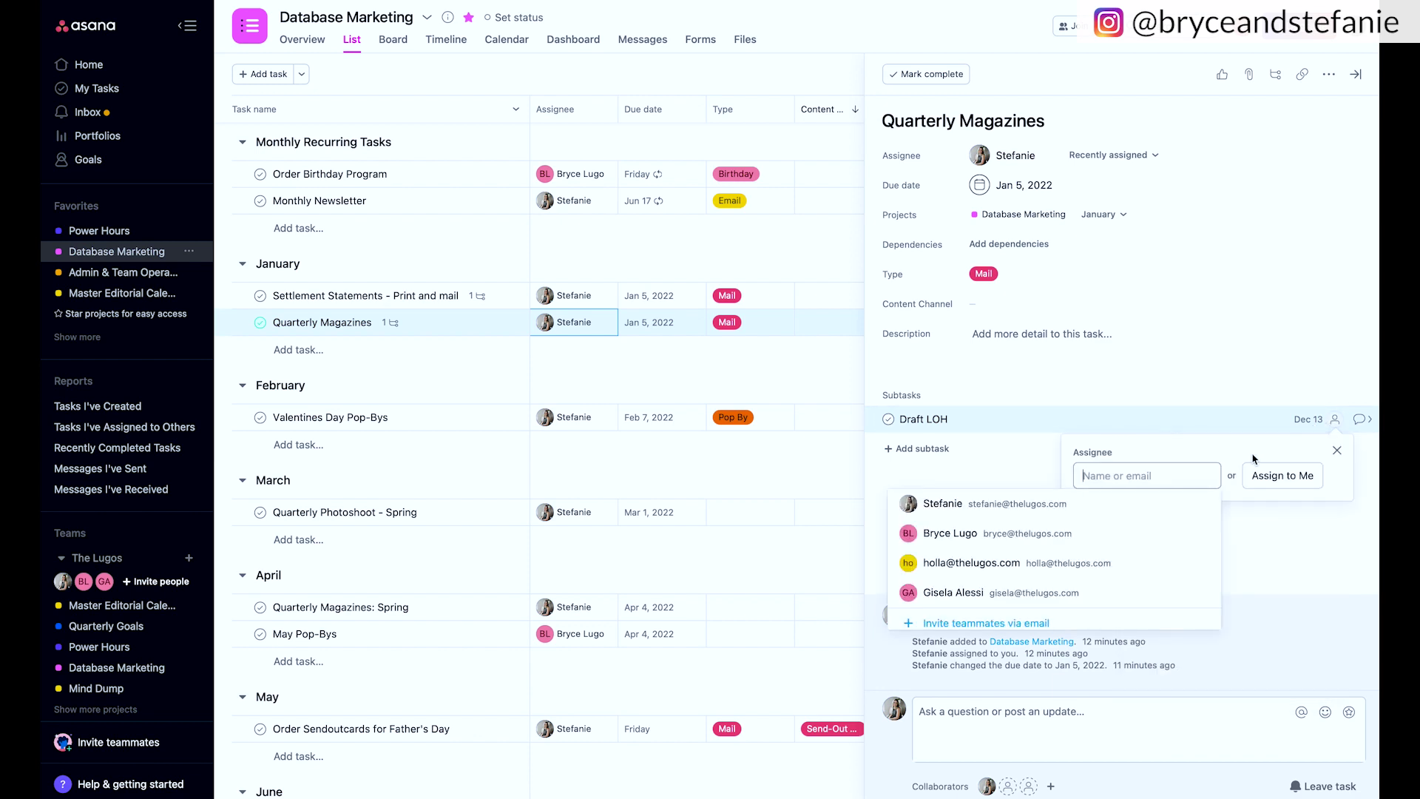
pyautogui.click(1035, 514)
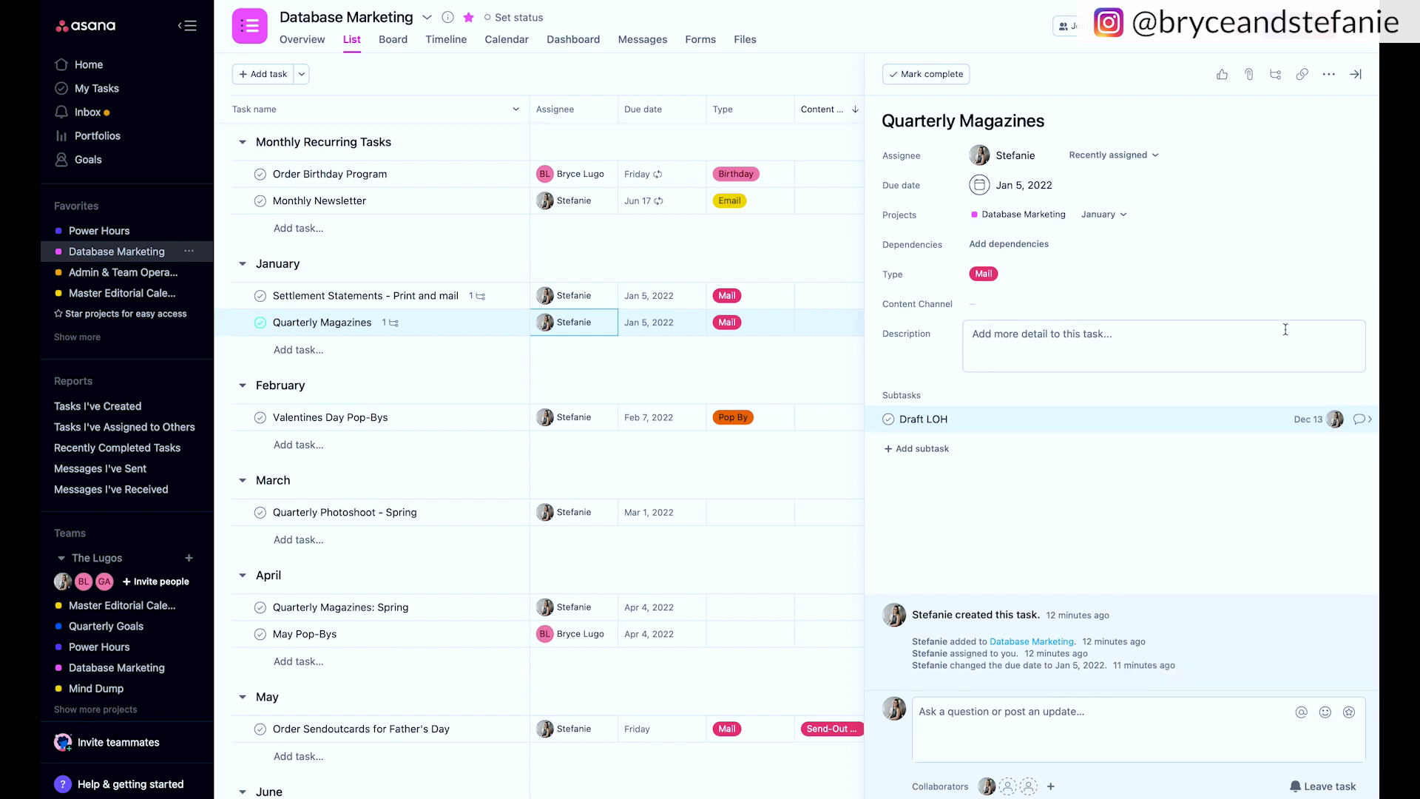
pyautogui.click(918, 448)
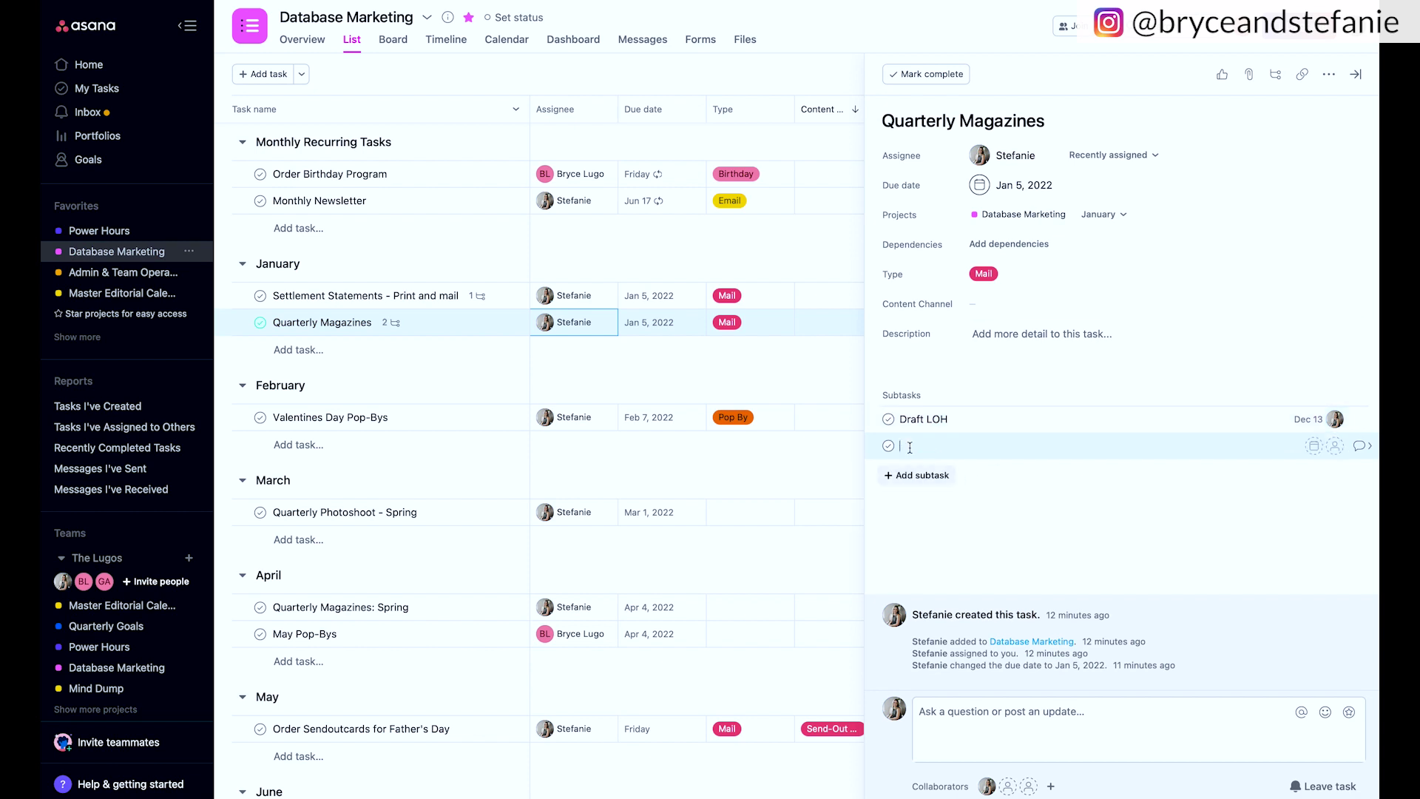
pyautogui.write('Review ')
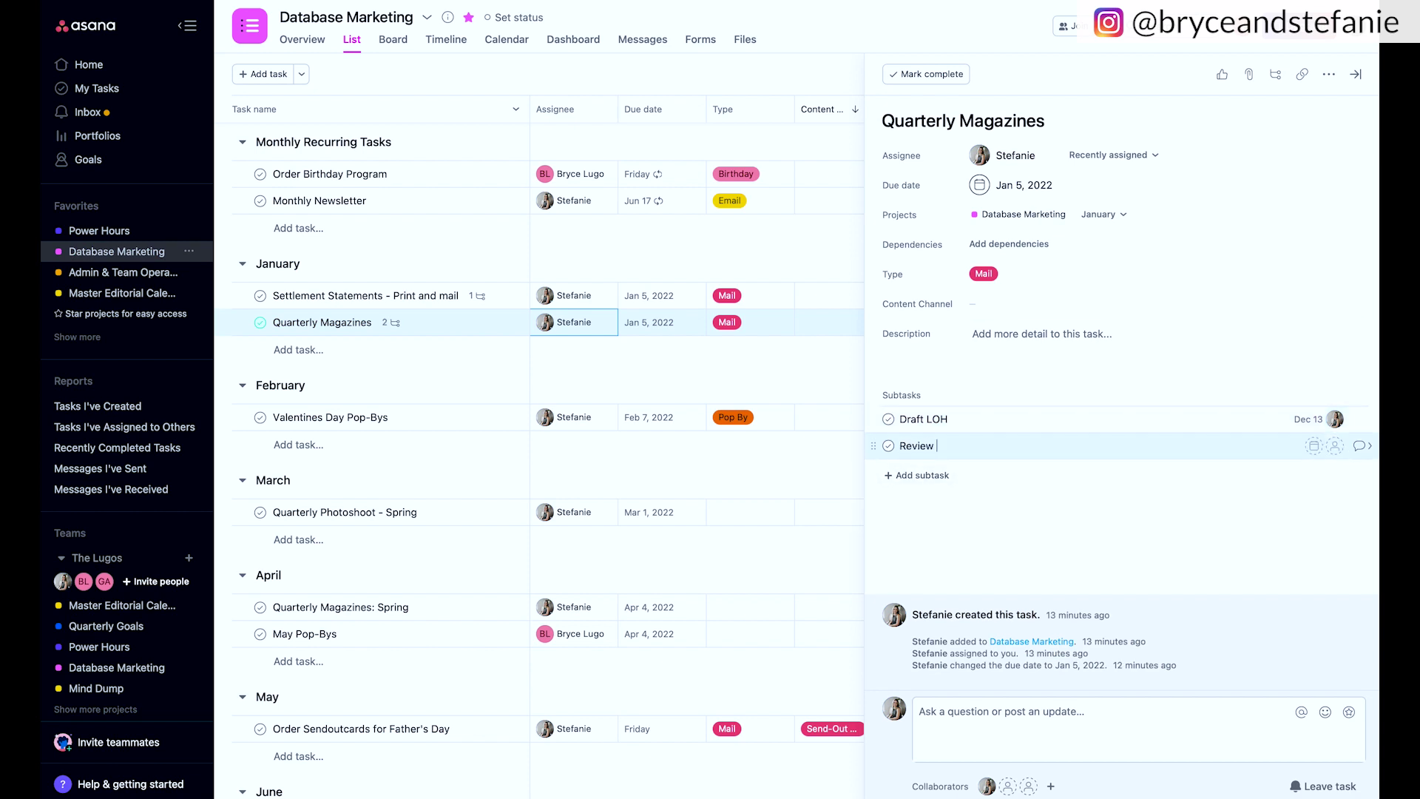
pyautogui.write('photos fro')
pyautogui.write('m quarterly shoot and selec')
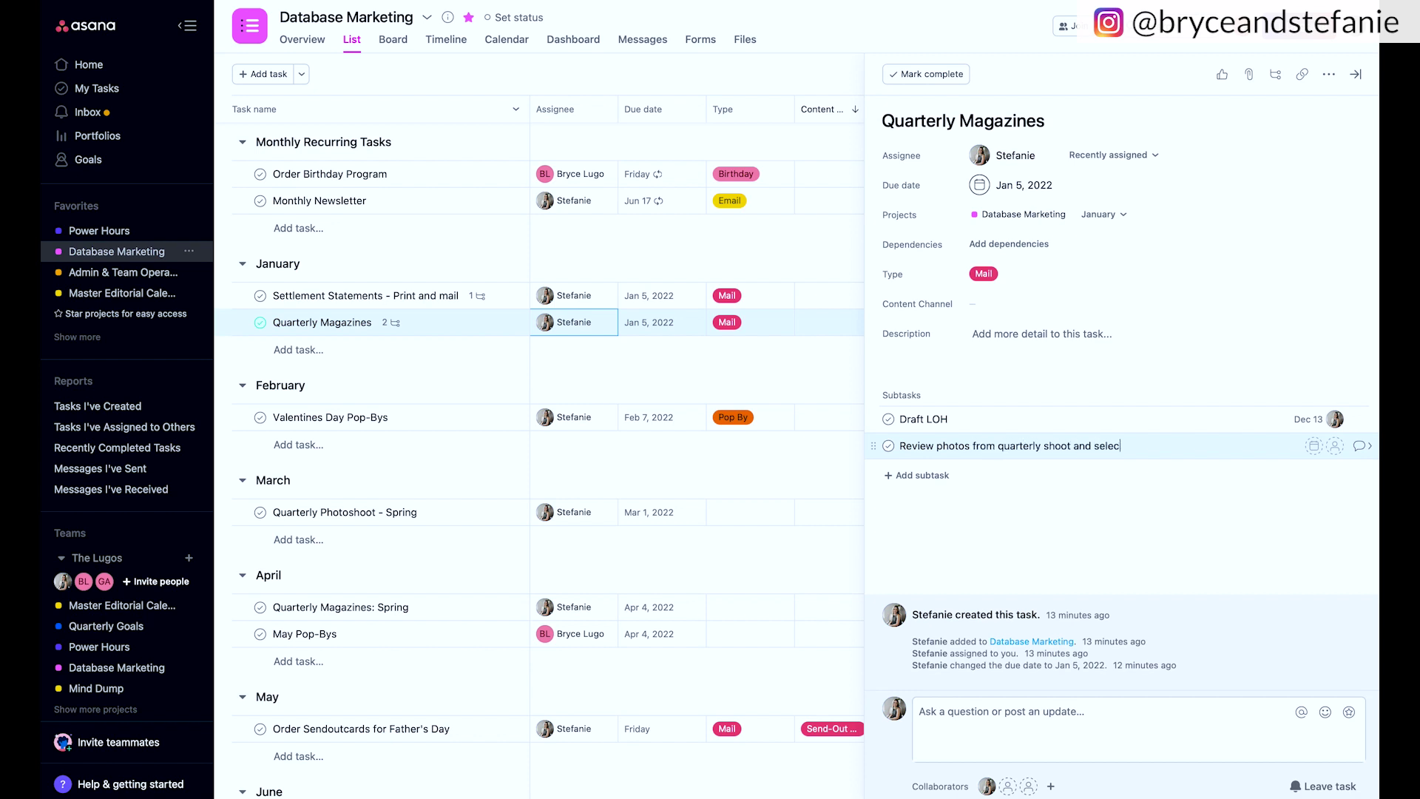
pyautogui.write('t images for the mag!')
pyautogui.click(1316, 447)
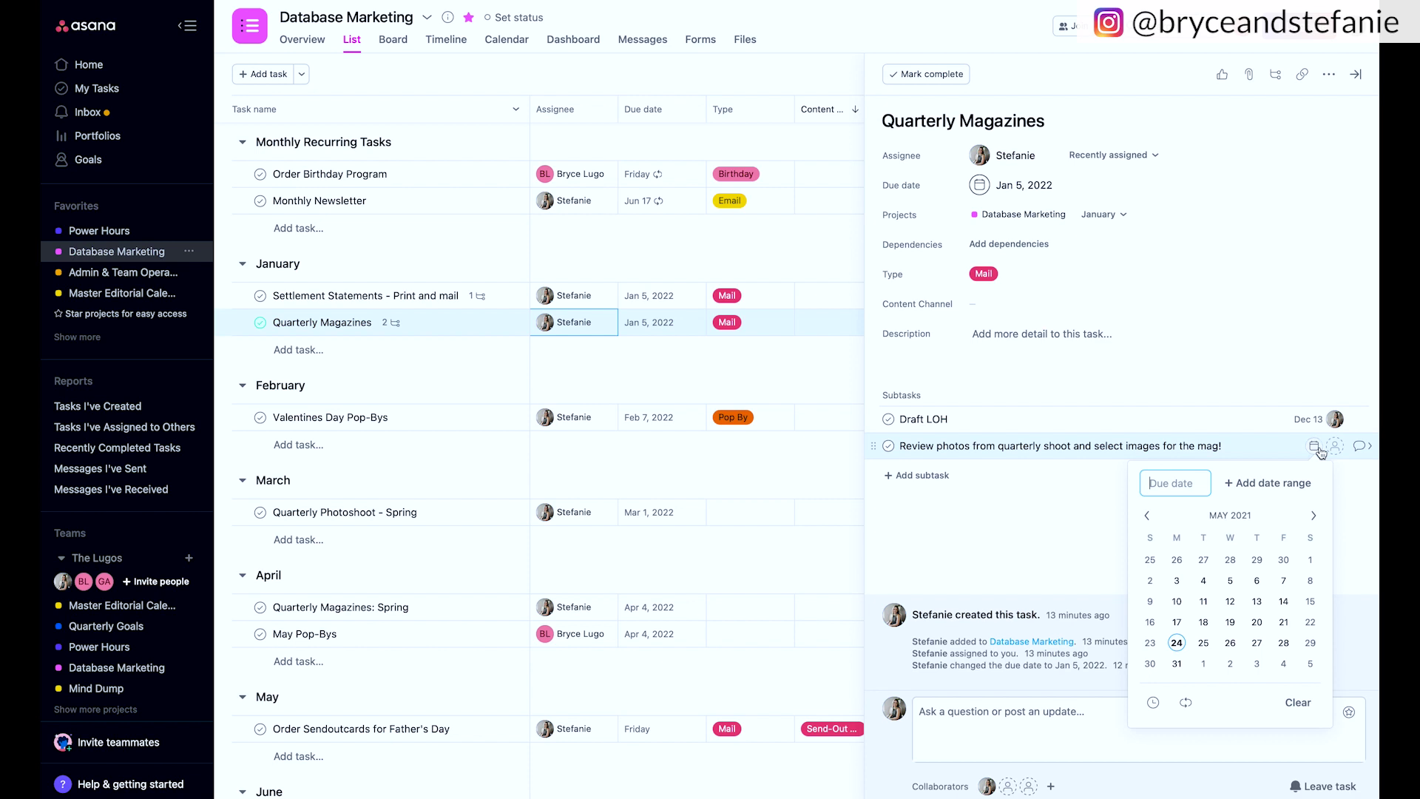
pyautogui.click(1232, 516)
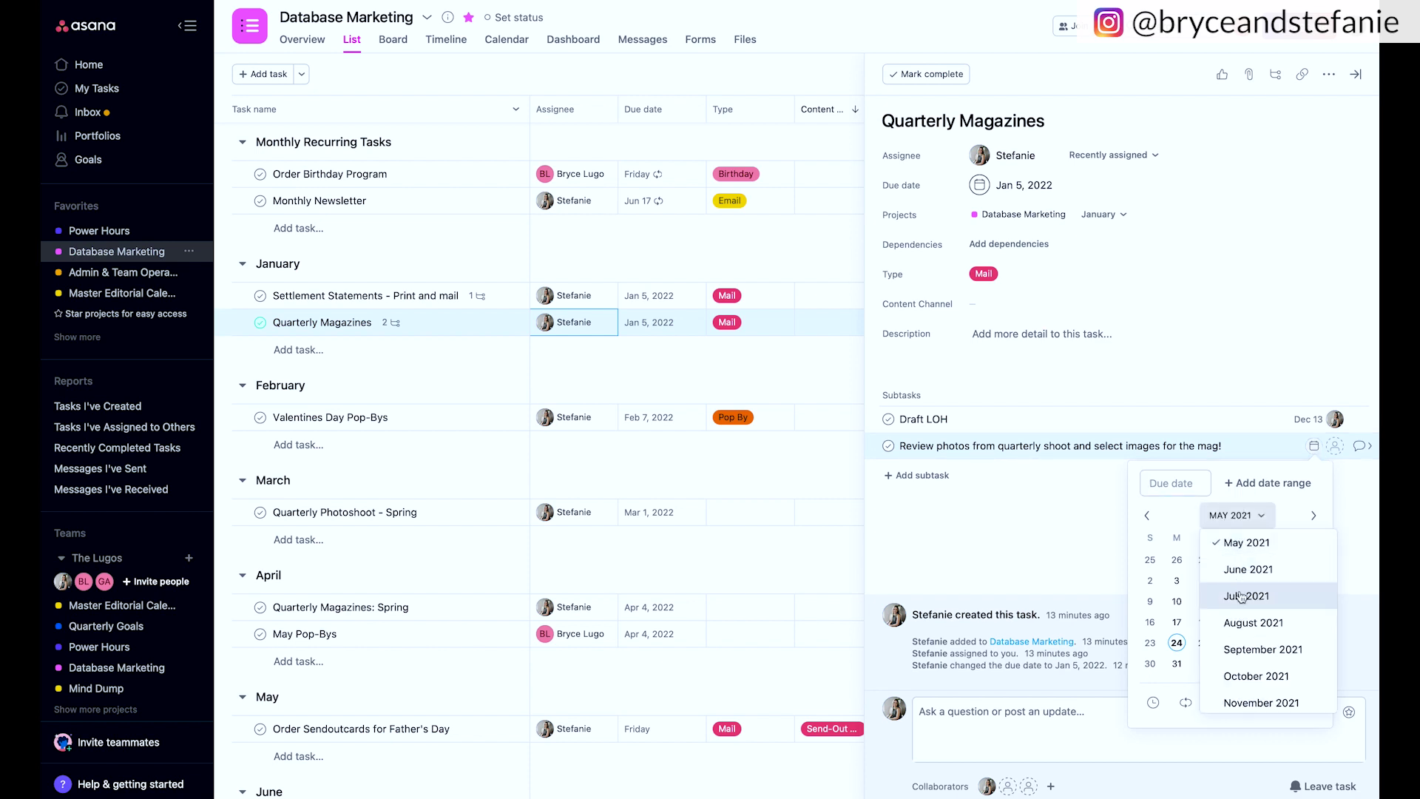
pyautogui.scroll(-3, 1242, 596)
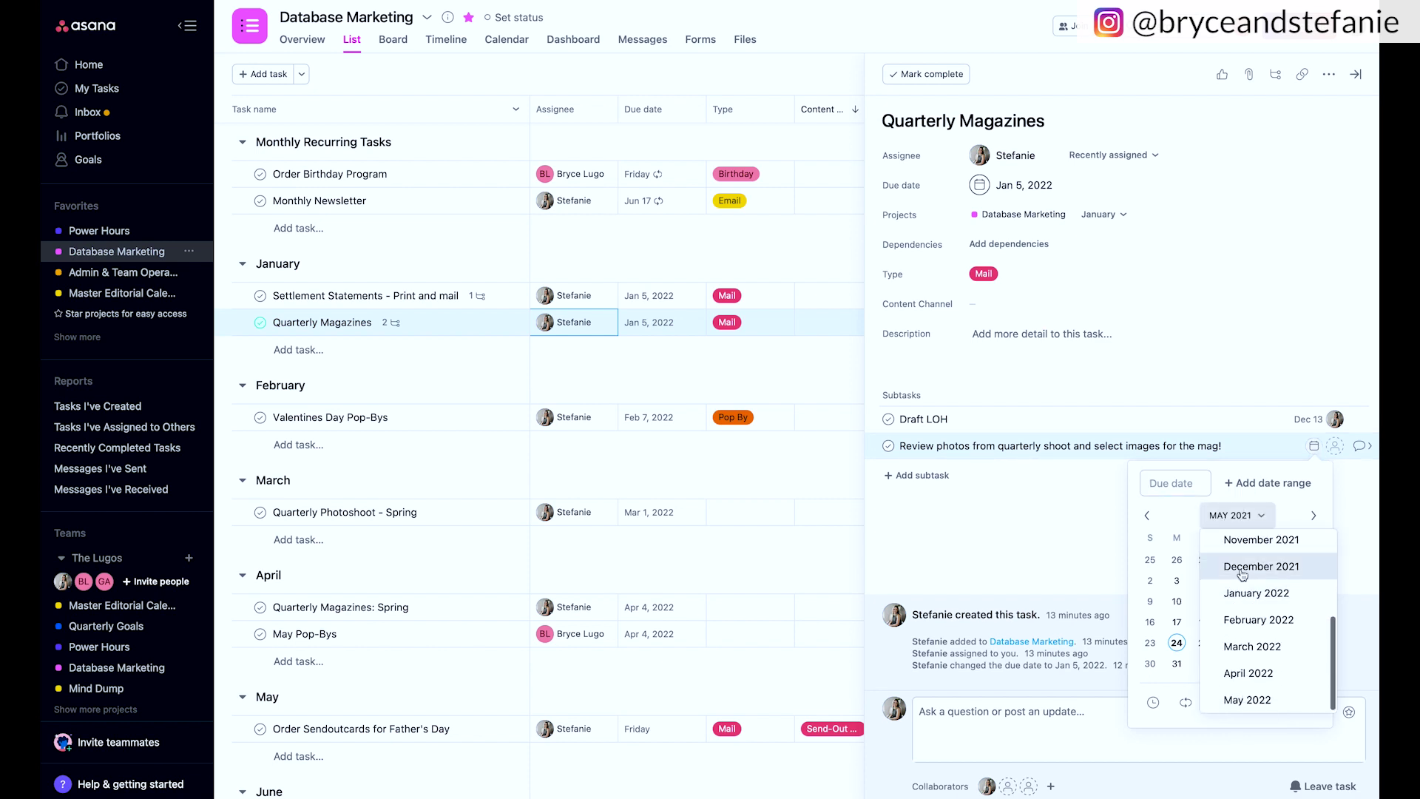
pyautogui.click(1242, 567)
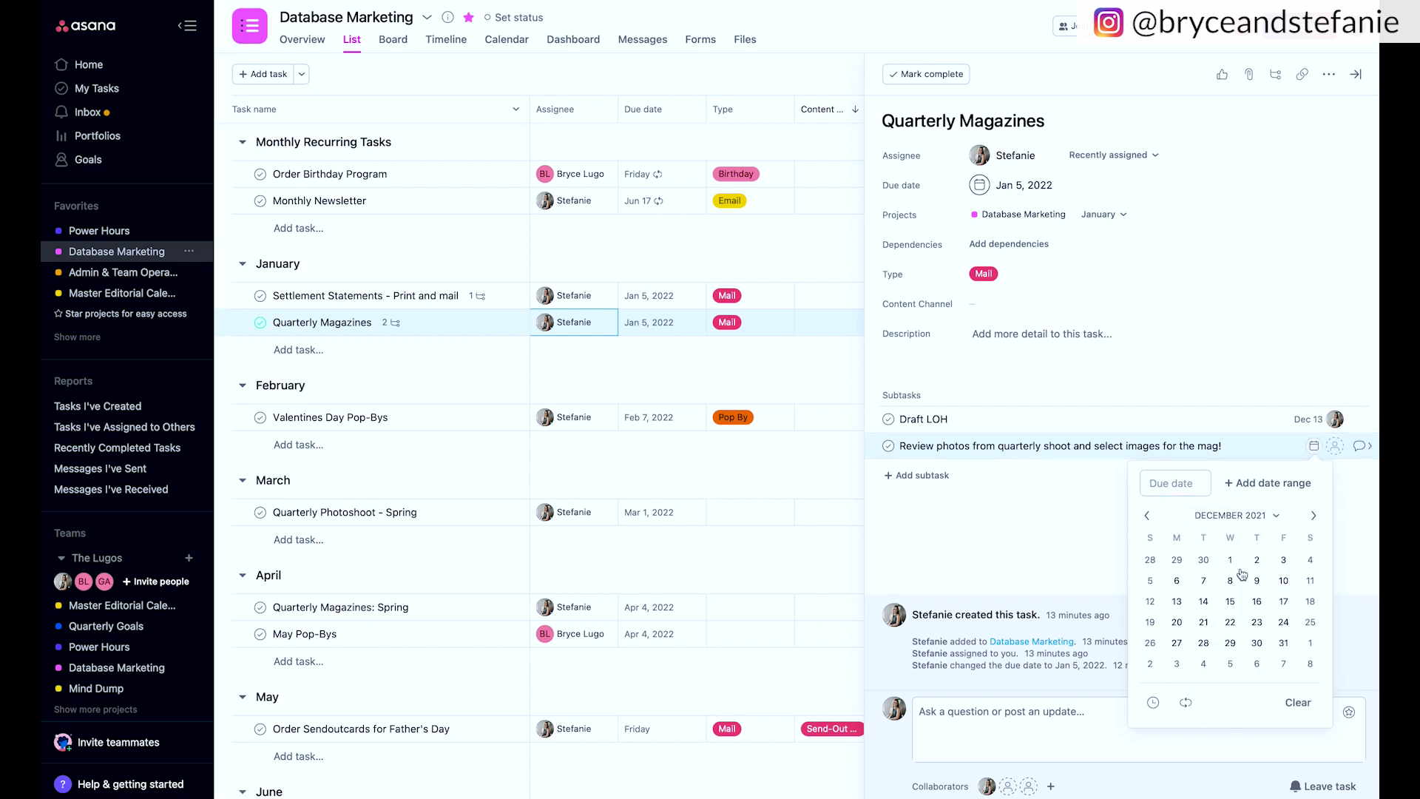
pyautogui.click(1178, 581)
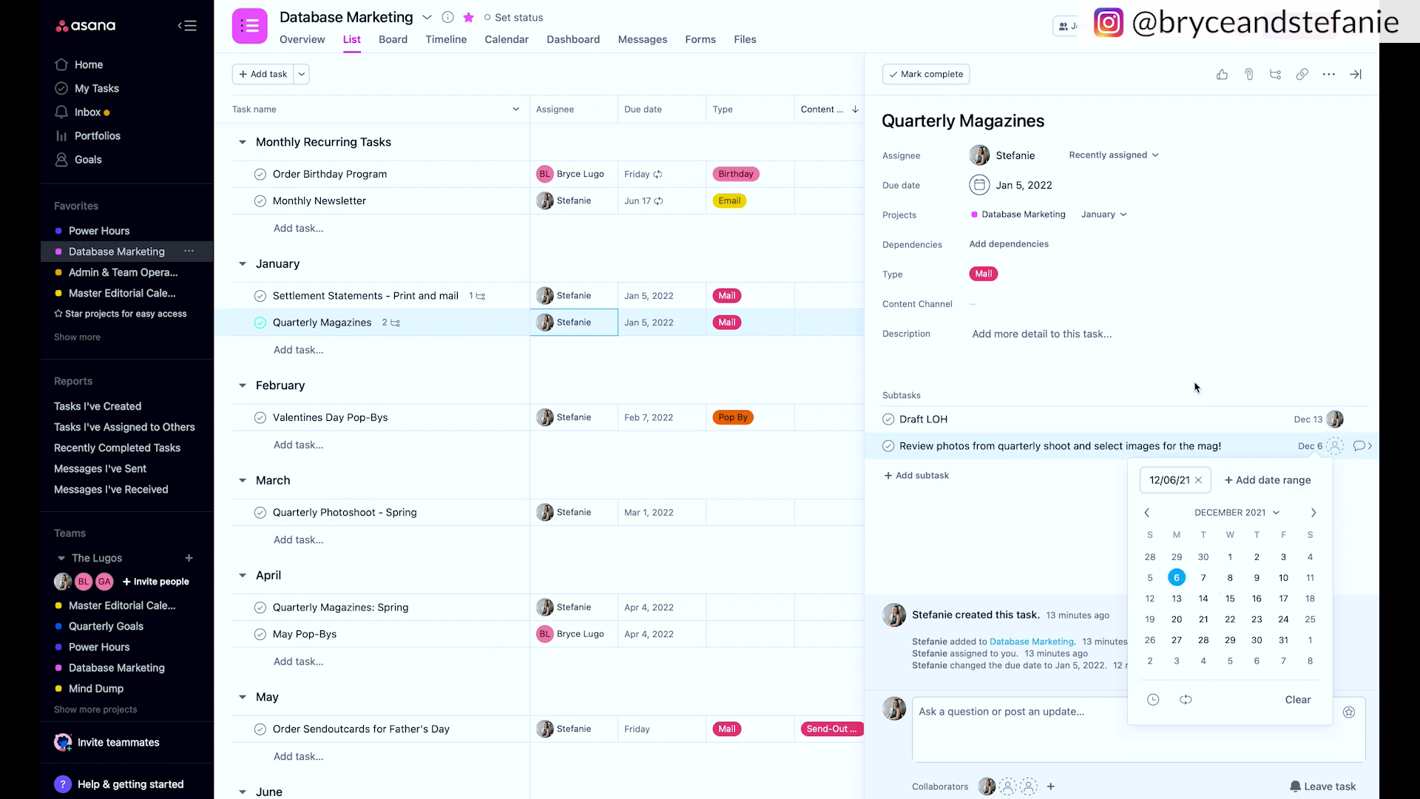
pyautogui.click(1336, 446)
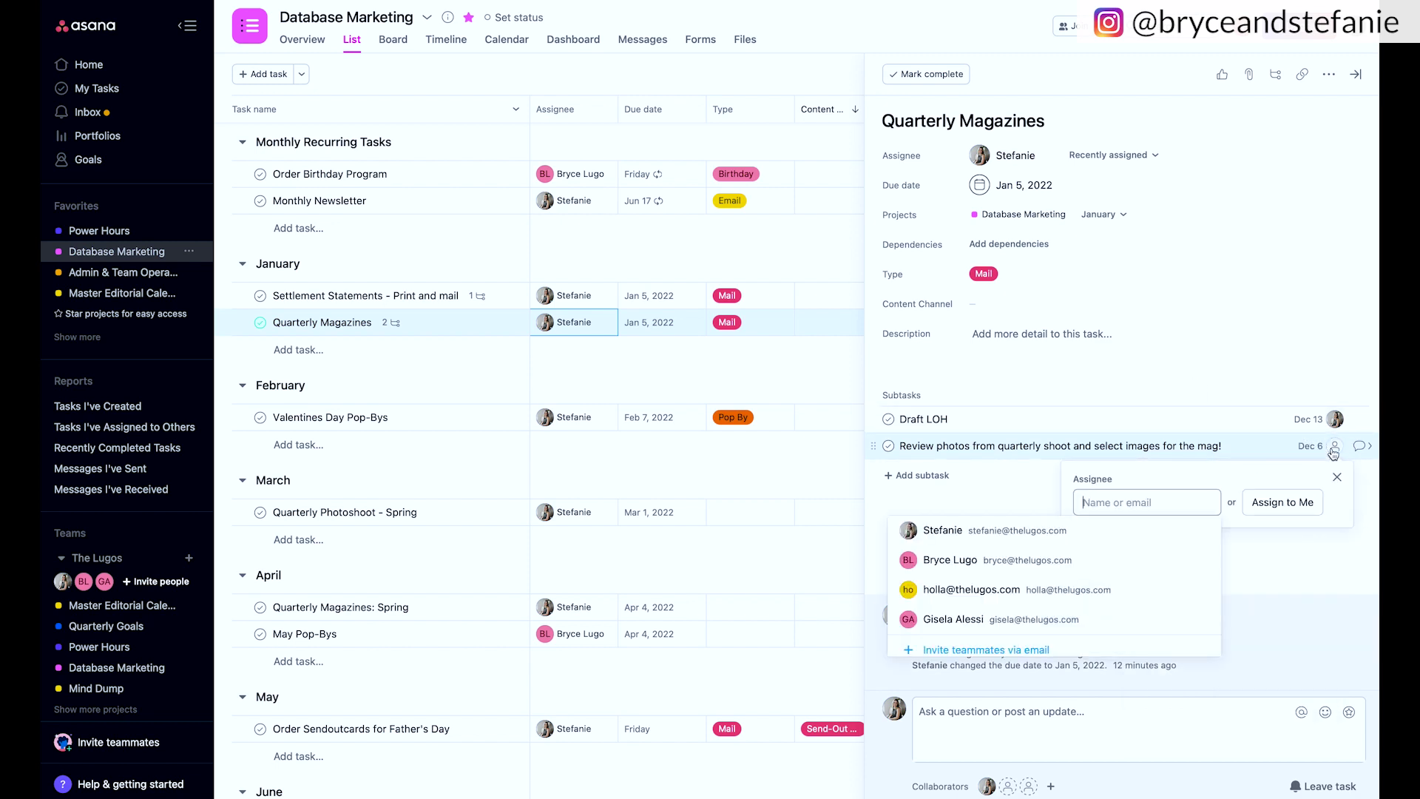
pyautogui.click(1109, 532)
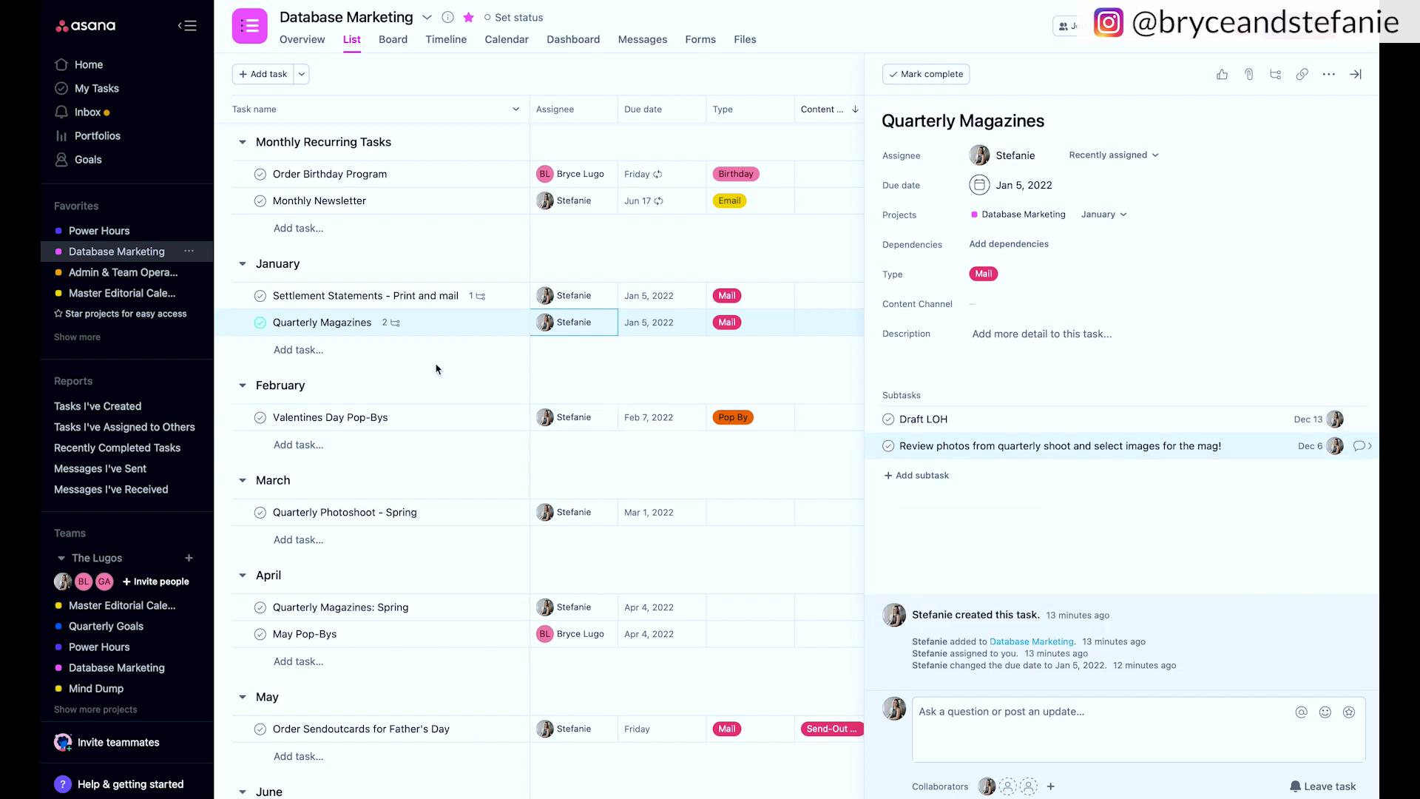
# Close the Quarterly Magazines pane and start a project from the Buyer Transaction Checklist template
pyautogui.press('Escape')
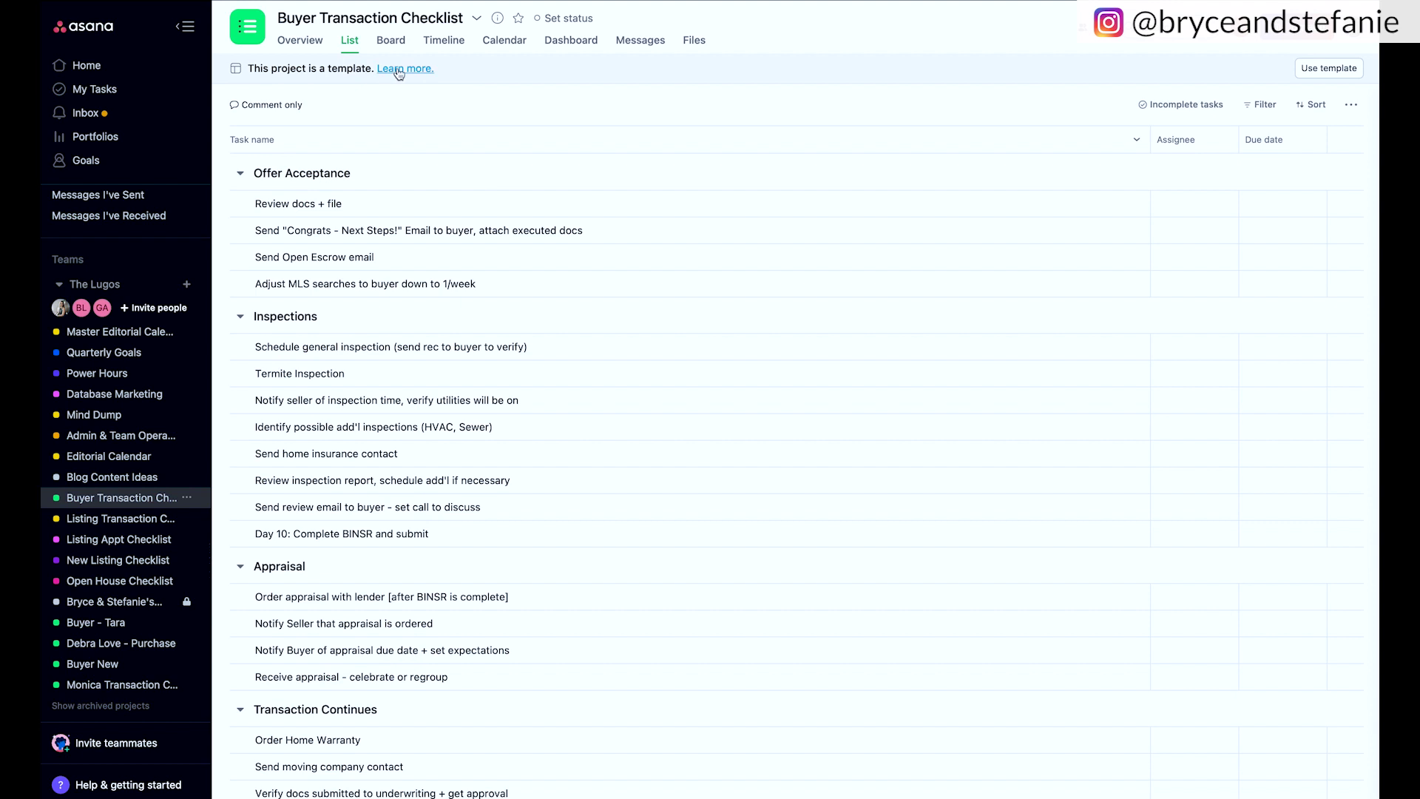
pyautogui.click(1322, 74)
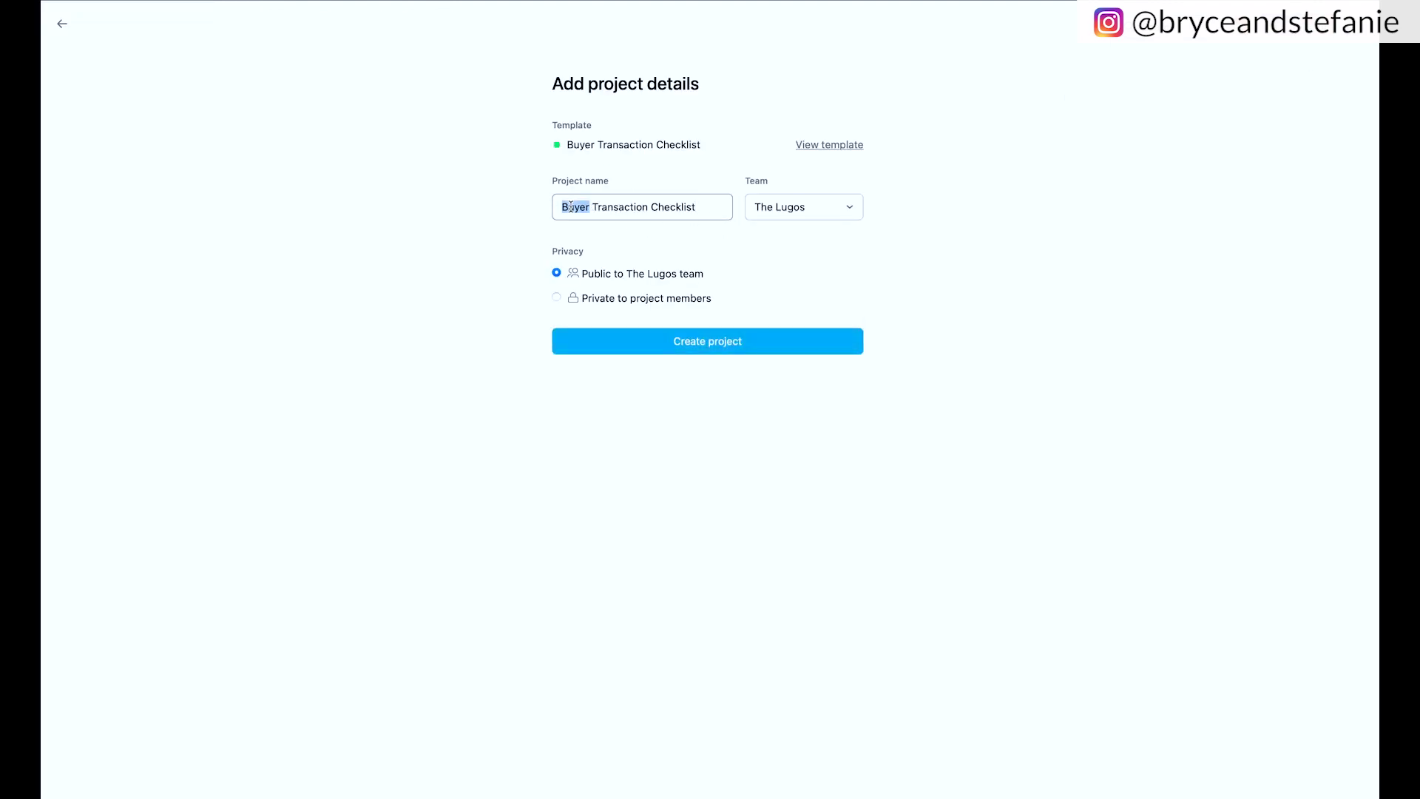
# Name the project '123 Main - Buyer Transaction Checklist' and create it from the template
pyautogui.write('123 Main')
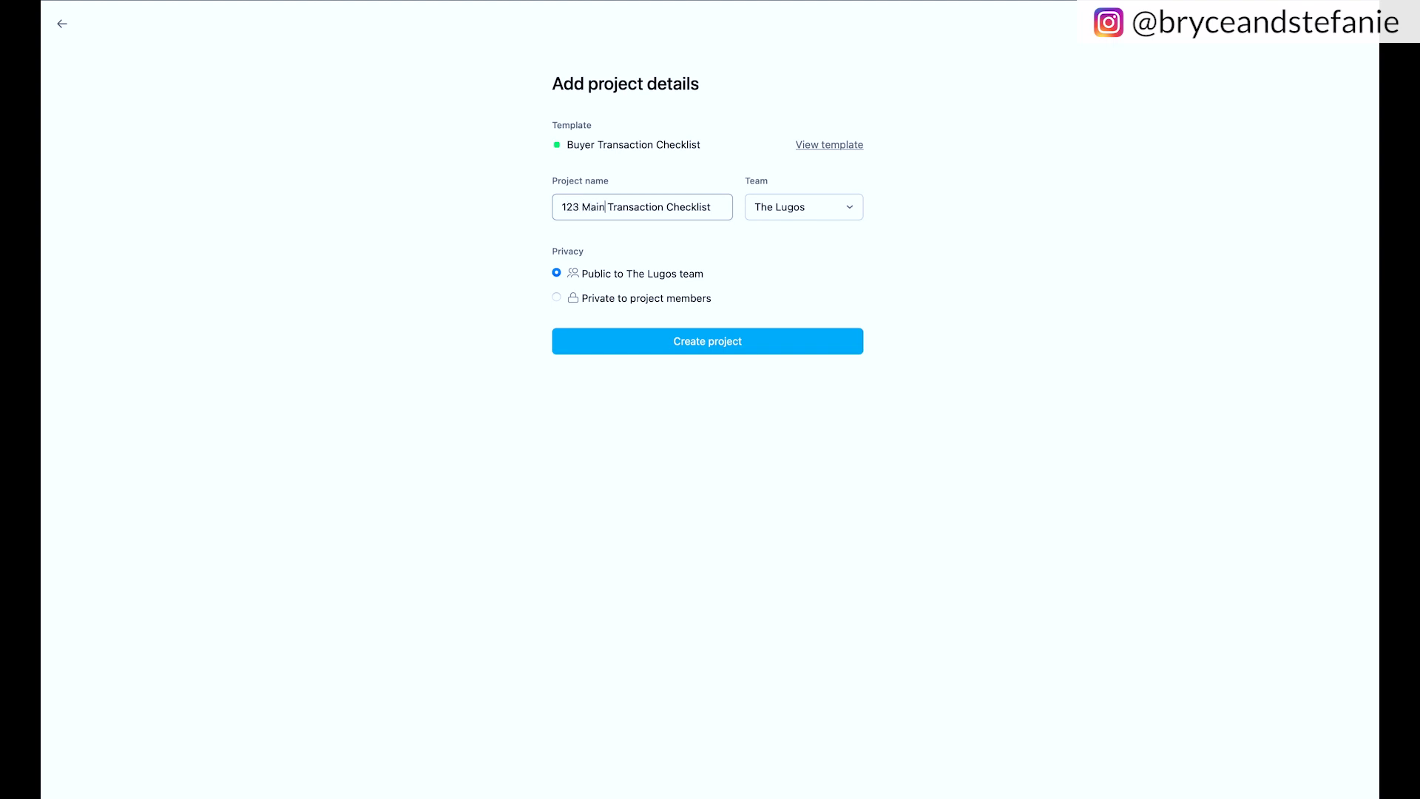
pyautogui.write(' - Buyer')
pyautogui.click(670, 348)
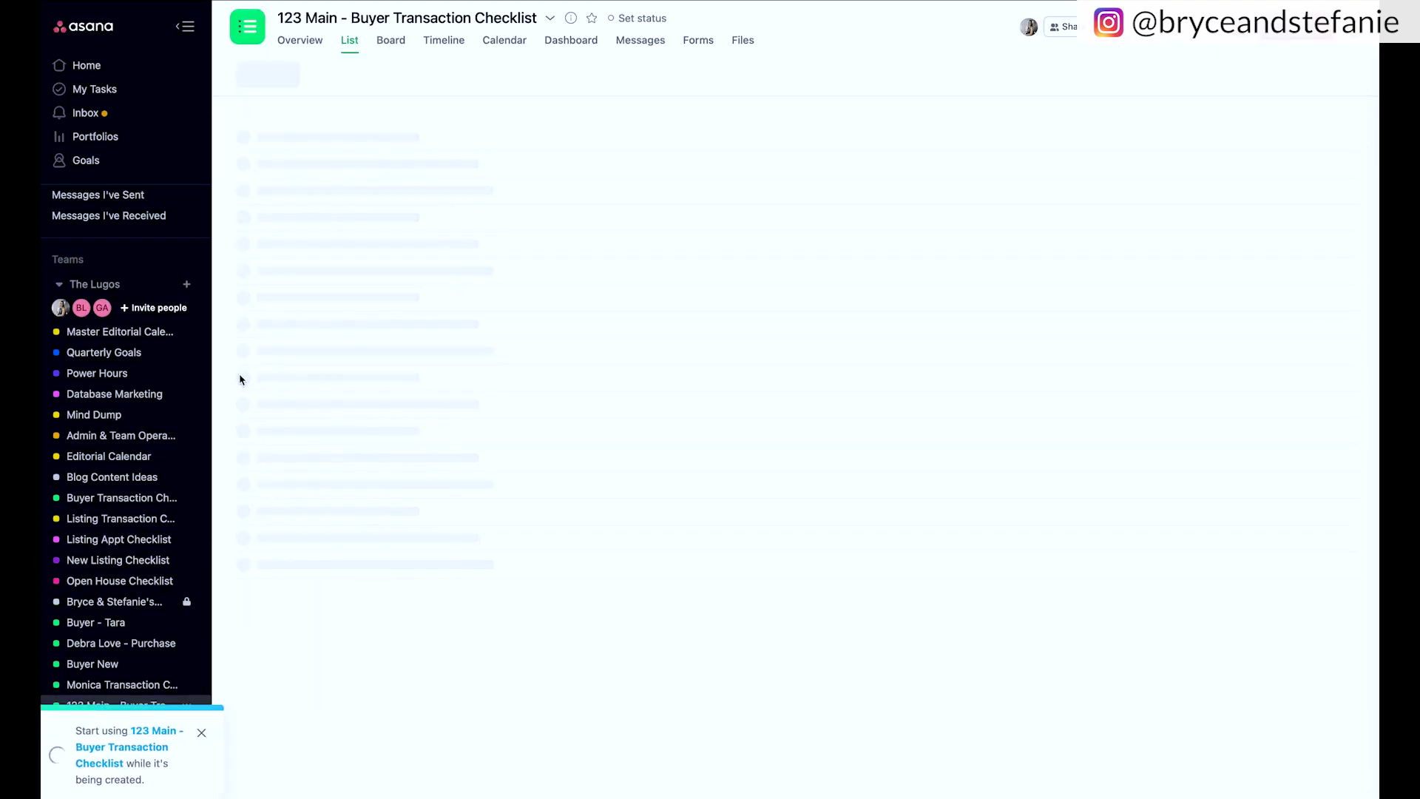
pyautogui.scroll(-2, 185, 625)
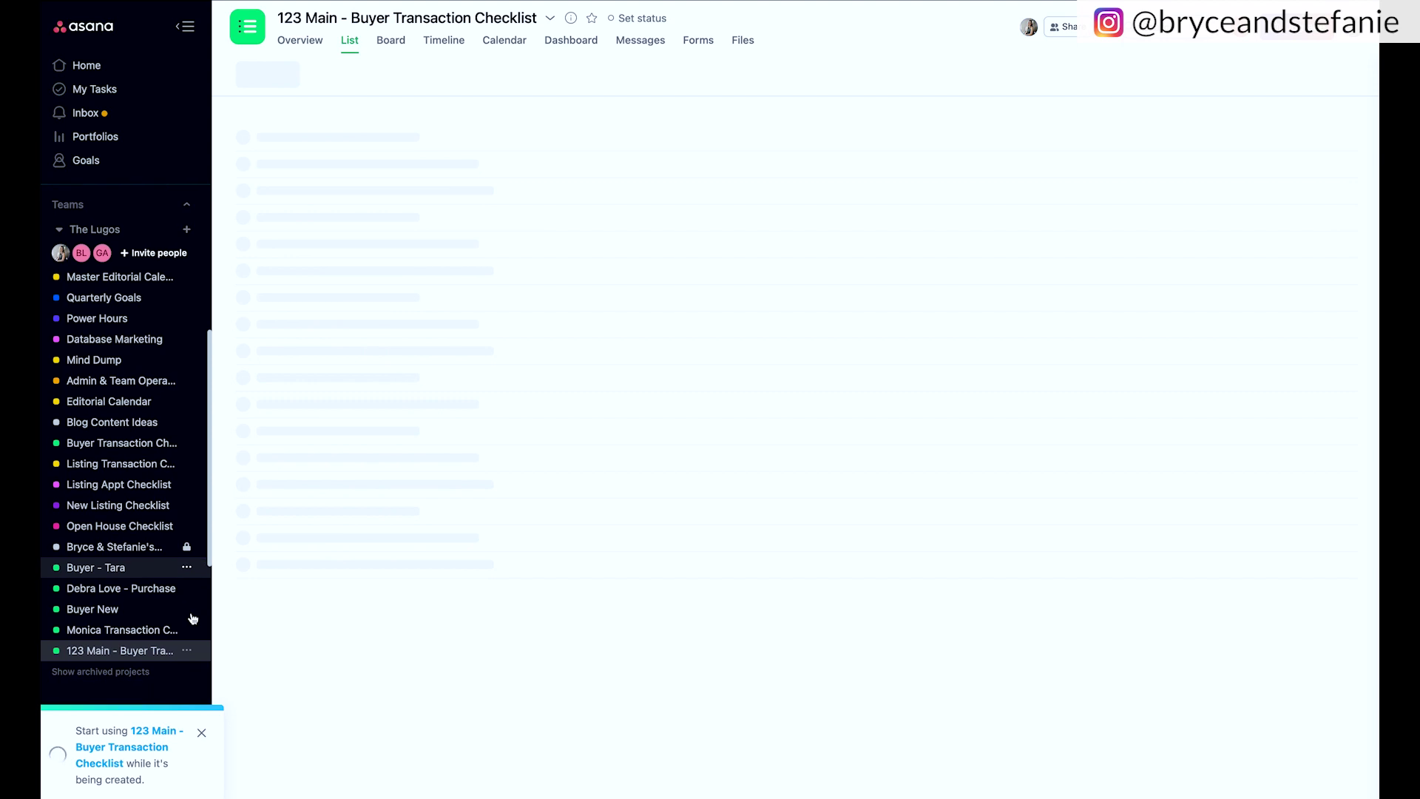
pyautogui.click(187, 652)
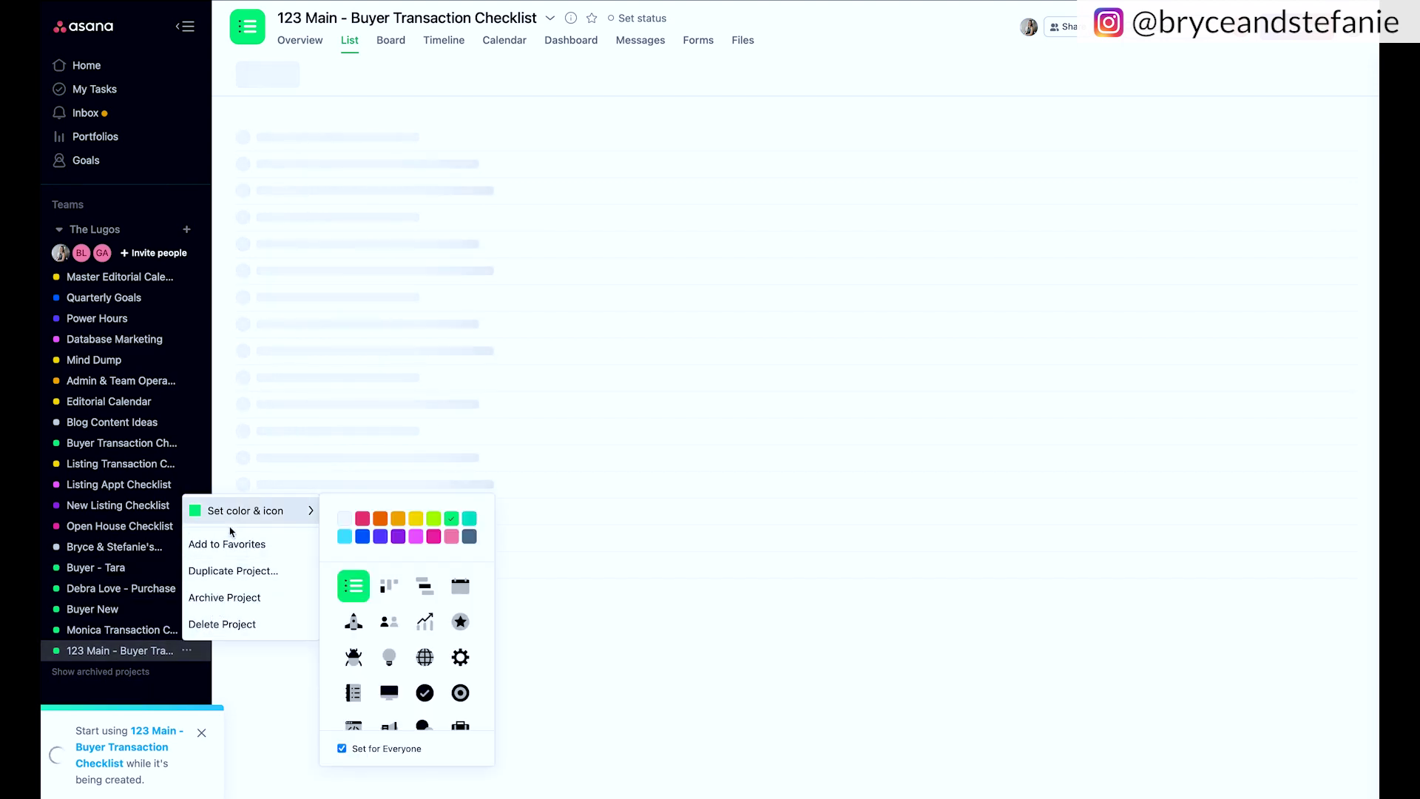
pyautogui.scroll(5, 115, 275)
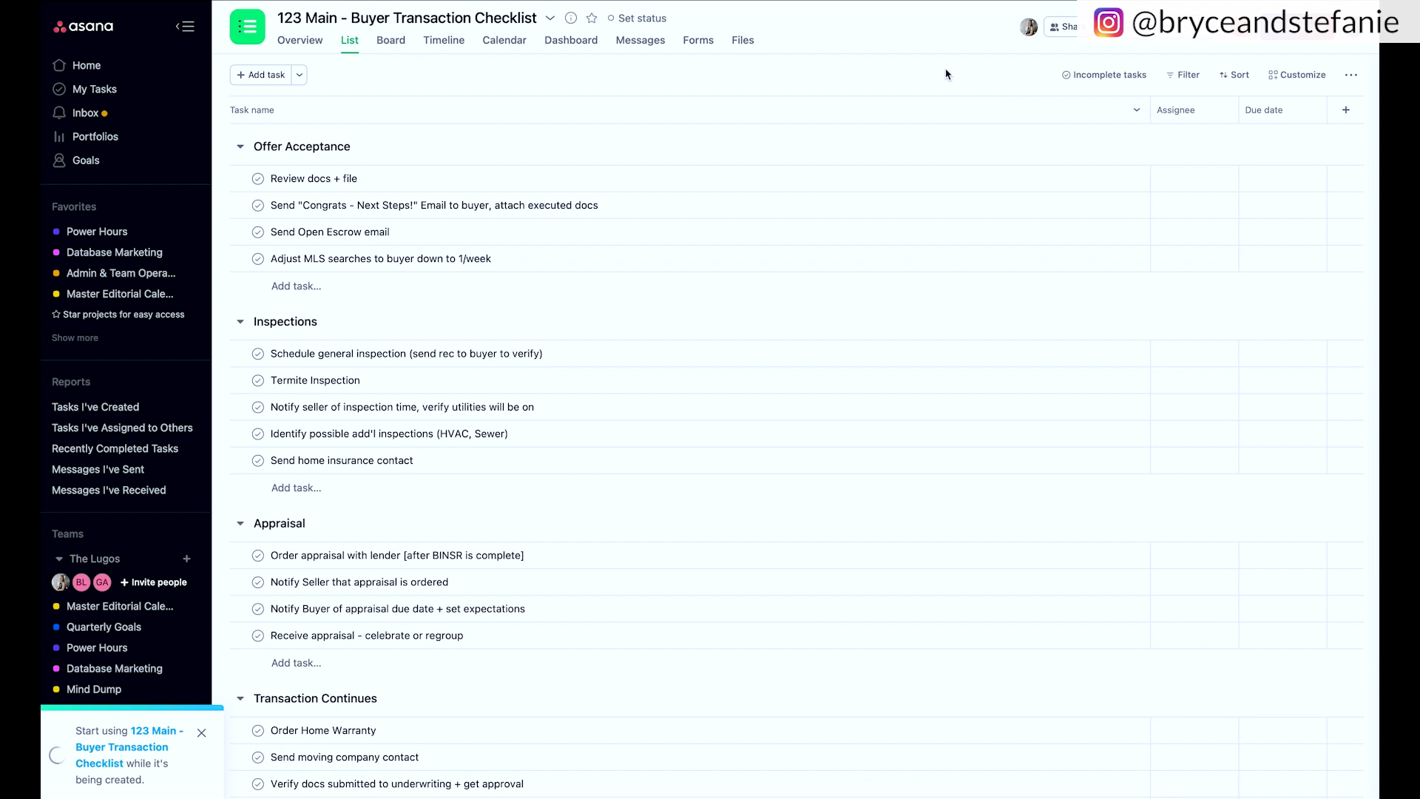
pyautogui.scroll(-4, 566, 399)
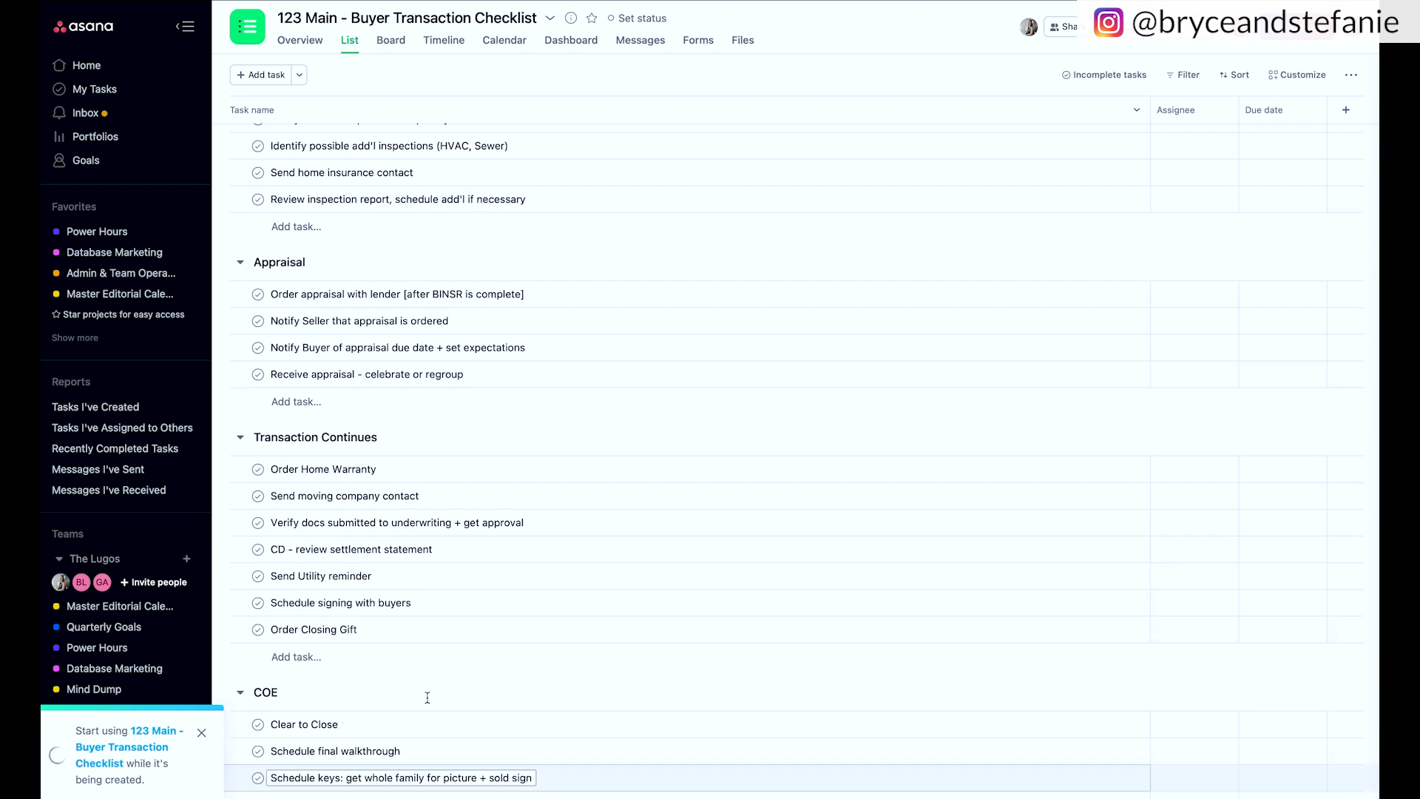
# Give the COE section's Clear to Close task a Jun 25 due date
pyautogui.scroll(-4, 428, 698)
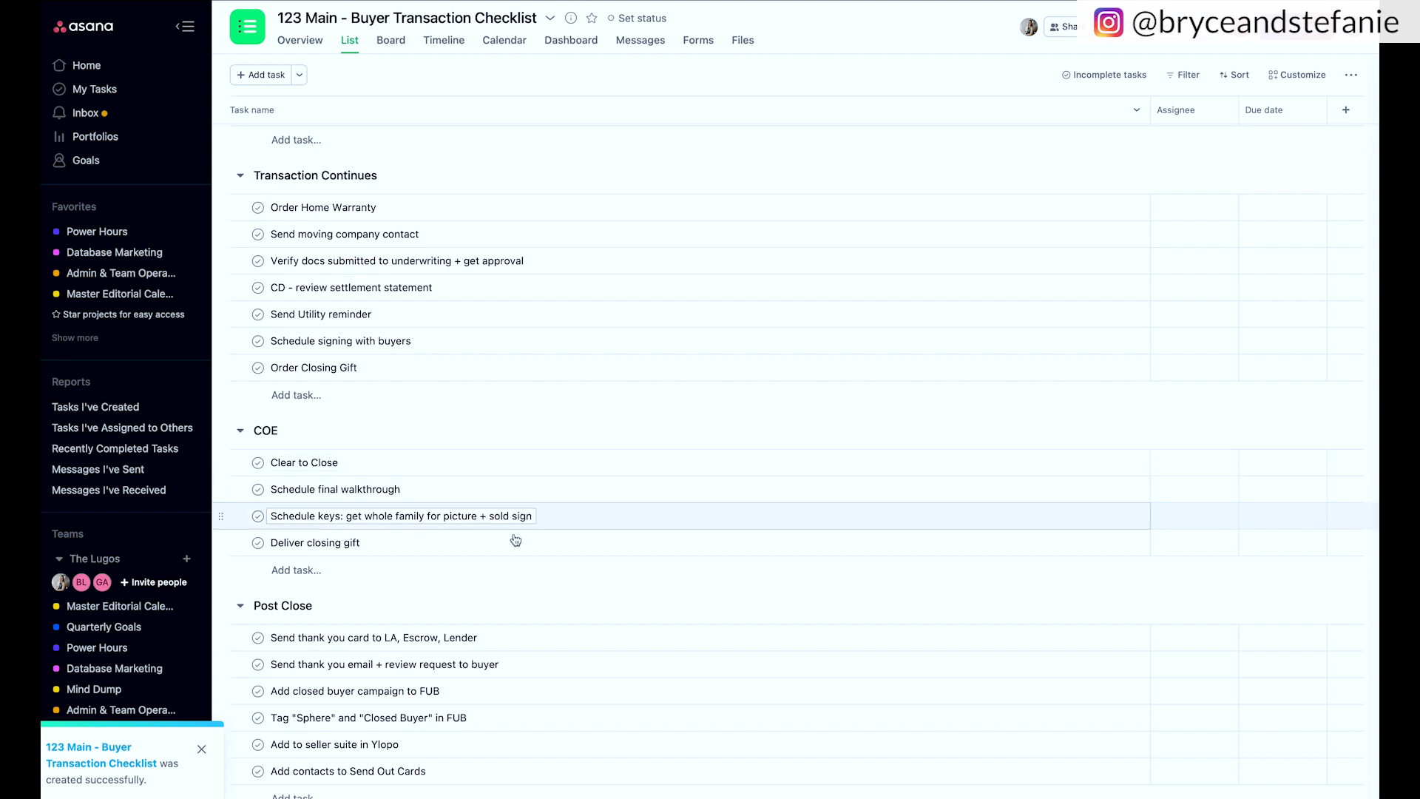
pyautogui.click(290, 549)
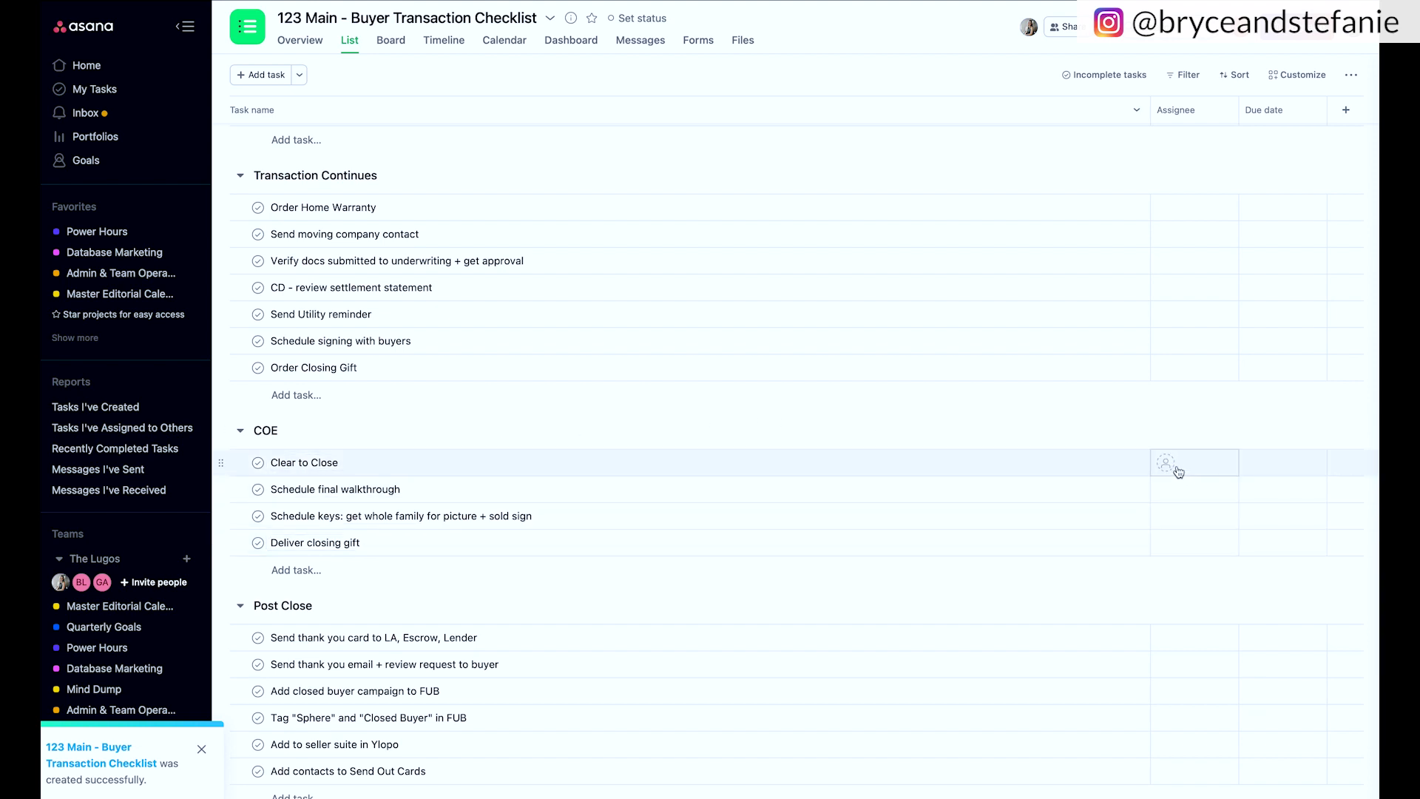
pyautogui.click(1164, 466)
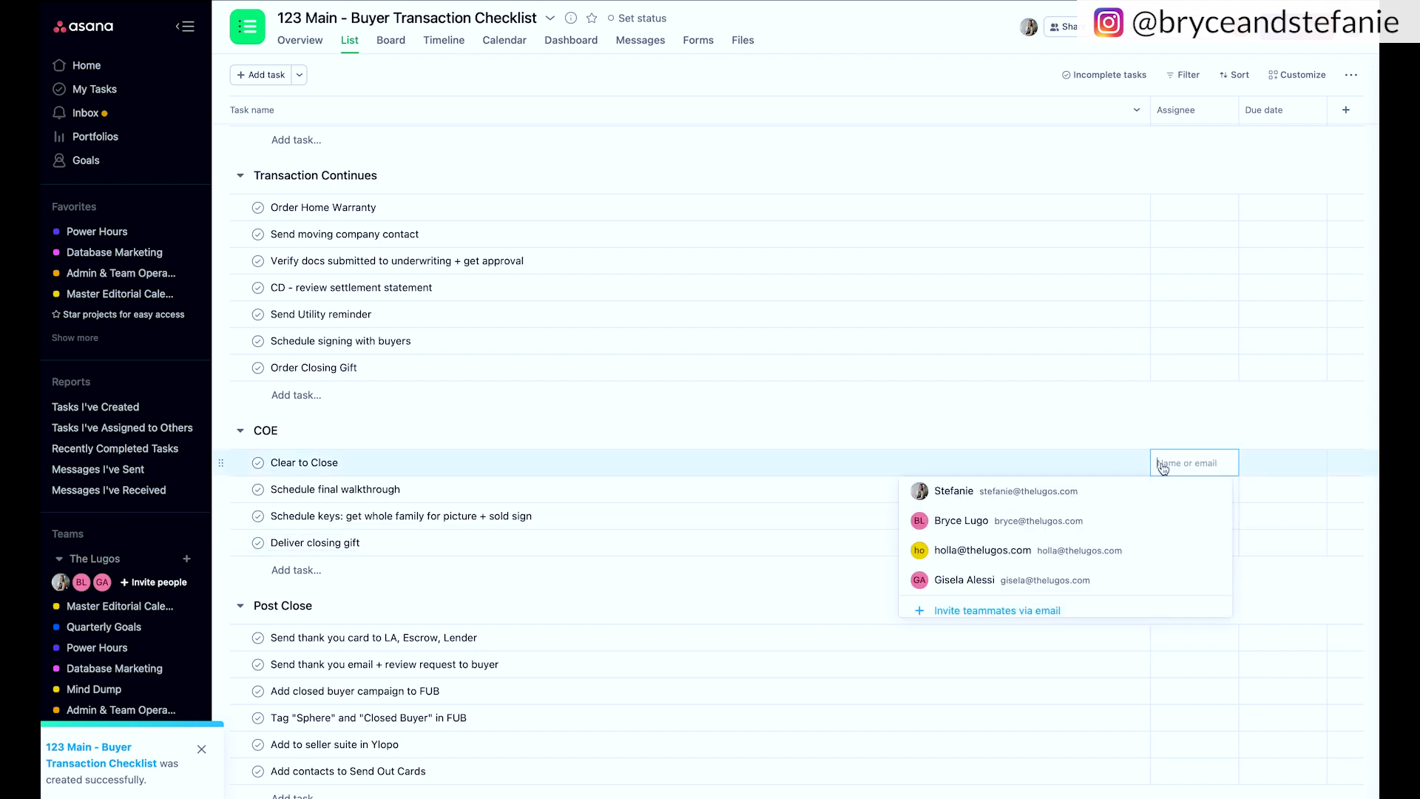
pyautogui.click(1276, 466)
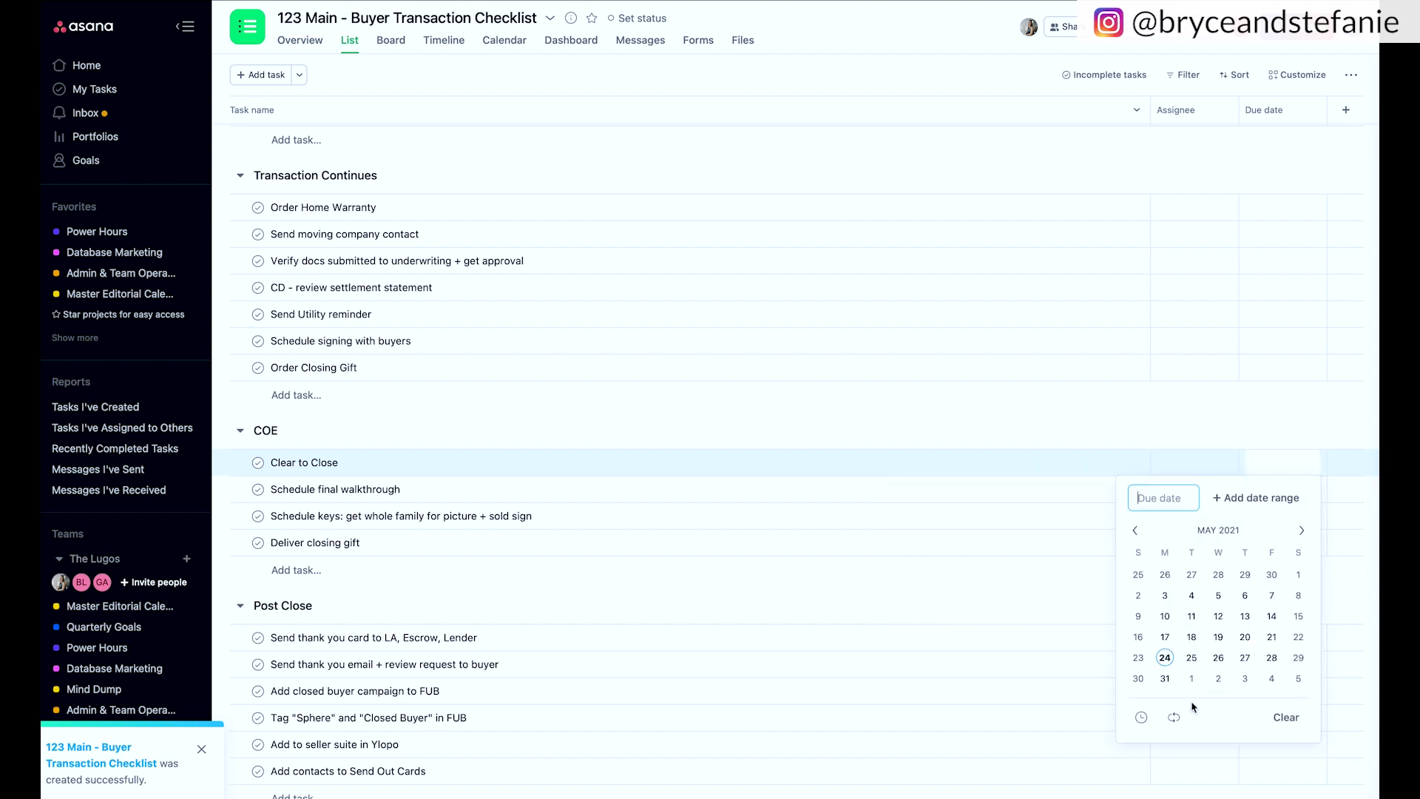
pyautogui.click(1302, 530)
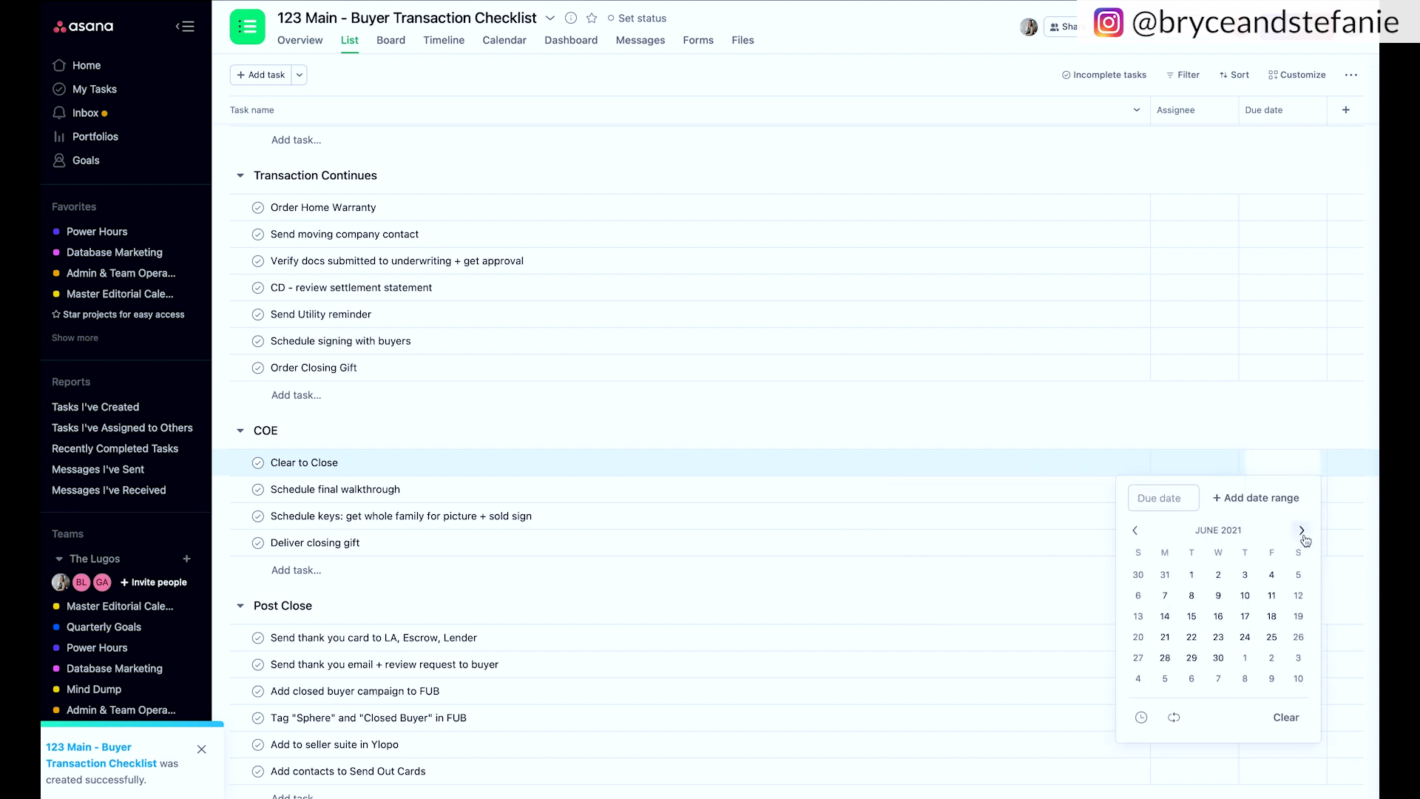
pyautogui.click(1272, 637)
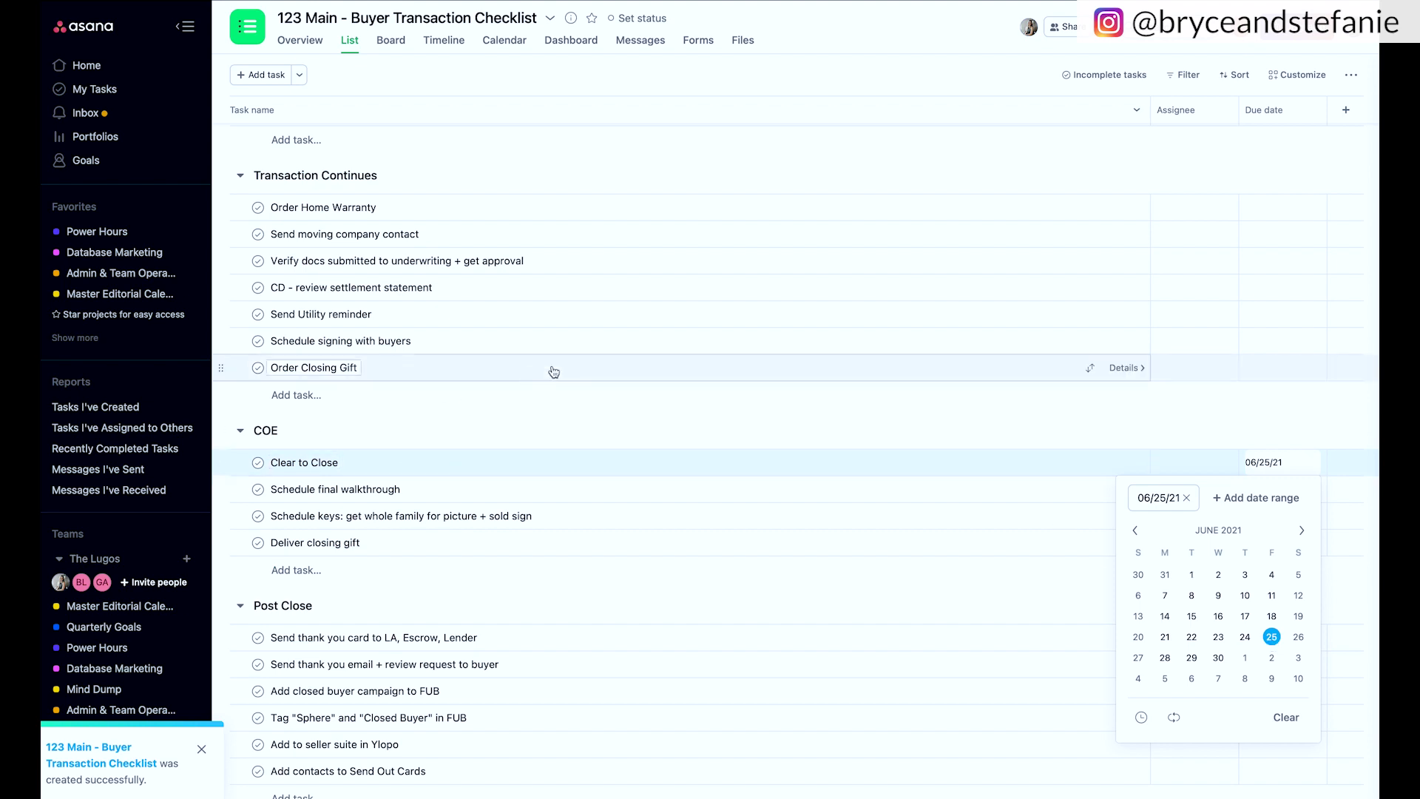
pyautogui.scroll(2, 548, 371)
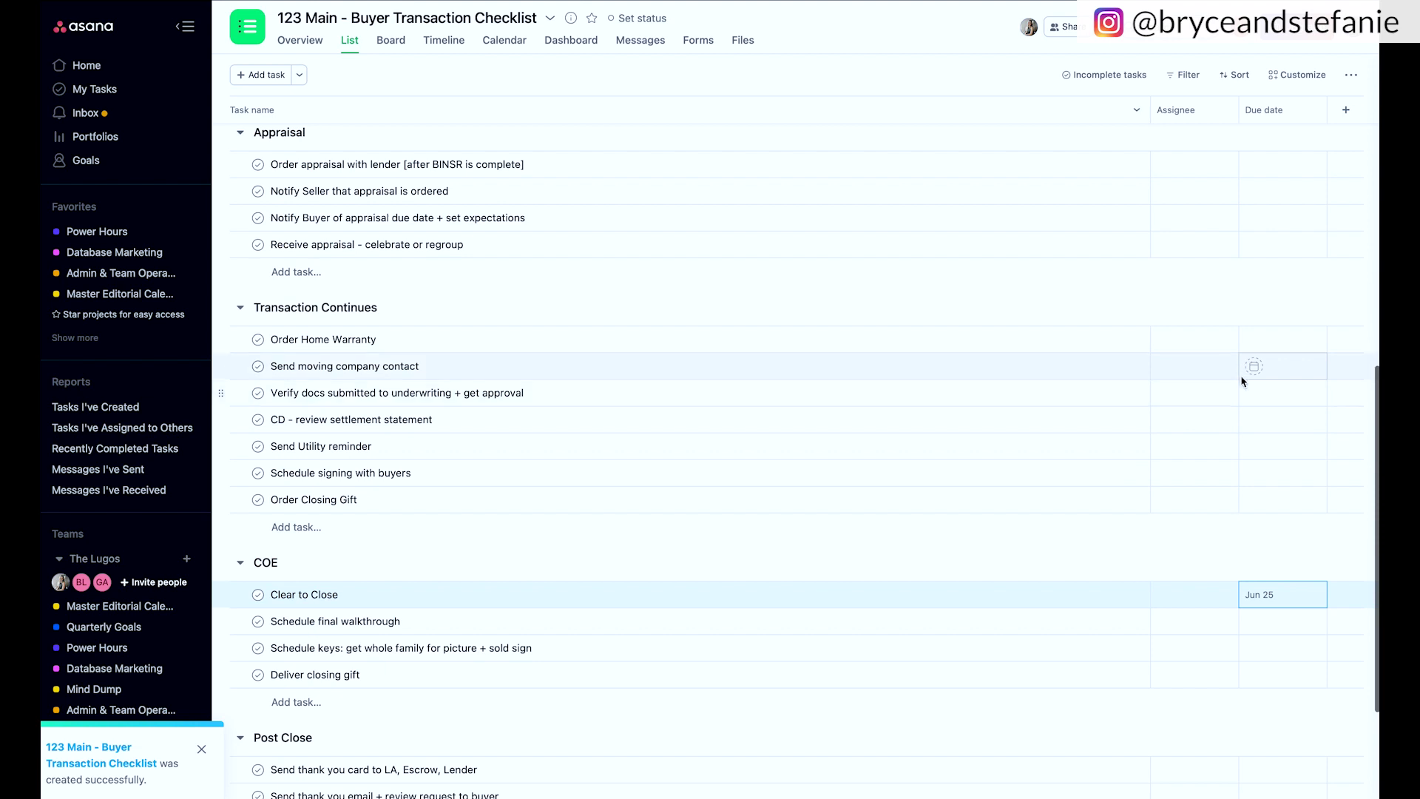
pyautogui.scroll(4, 1237, 296)
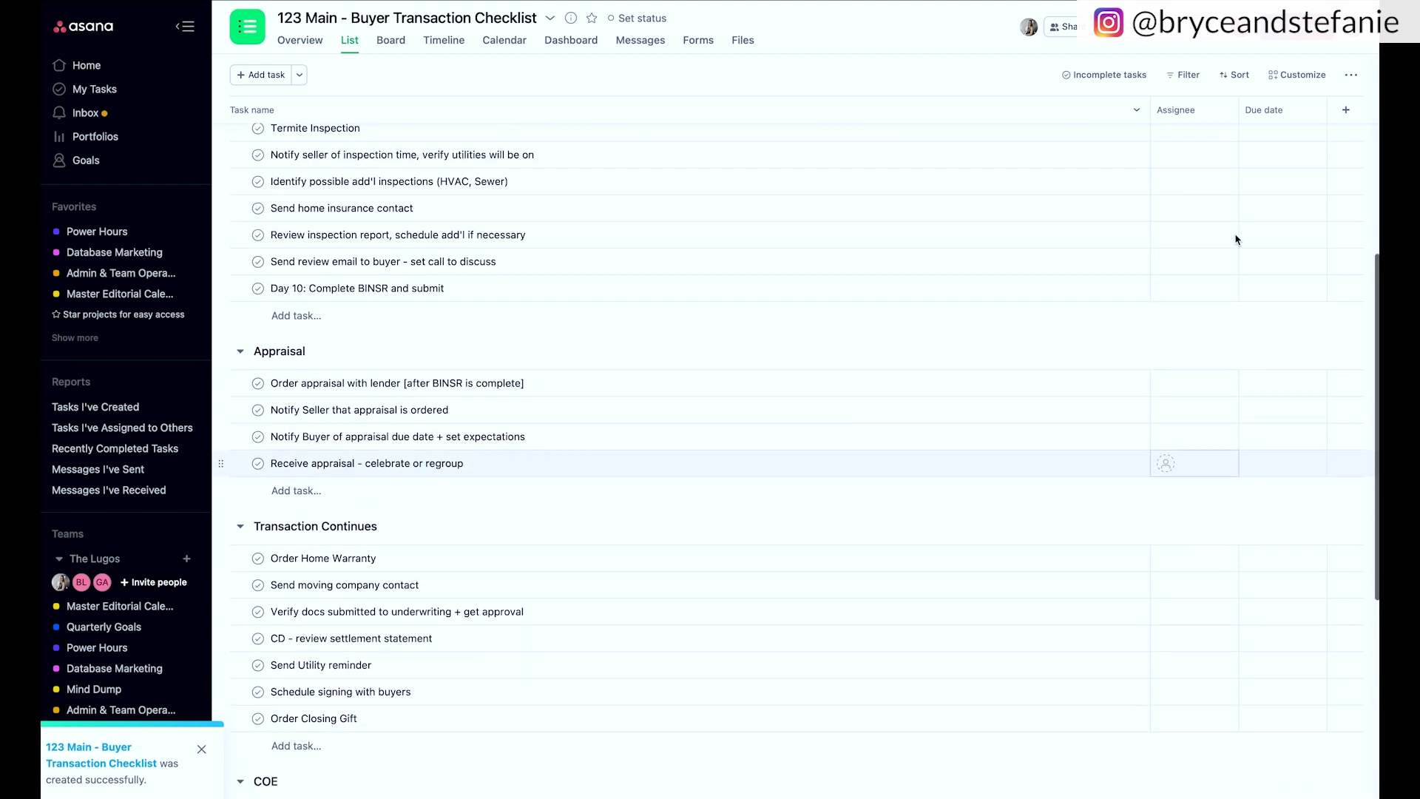
# Set Day 10: Complete BINSR and submit due Jun 3 and dismiss the project-created notification
pyautogui.scroll(2, 1234, 296)
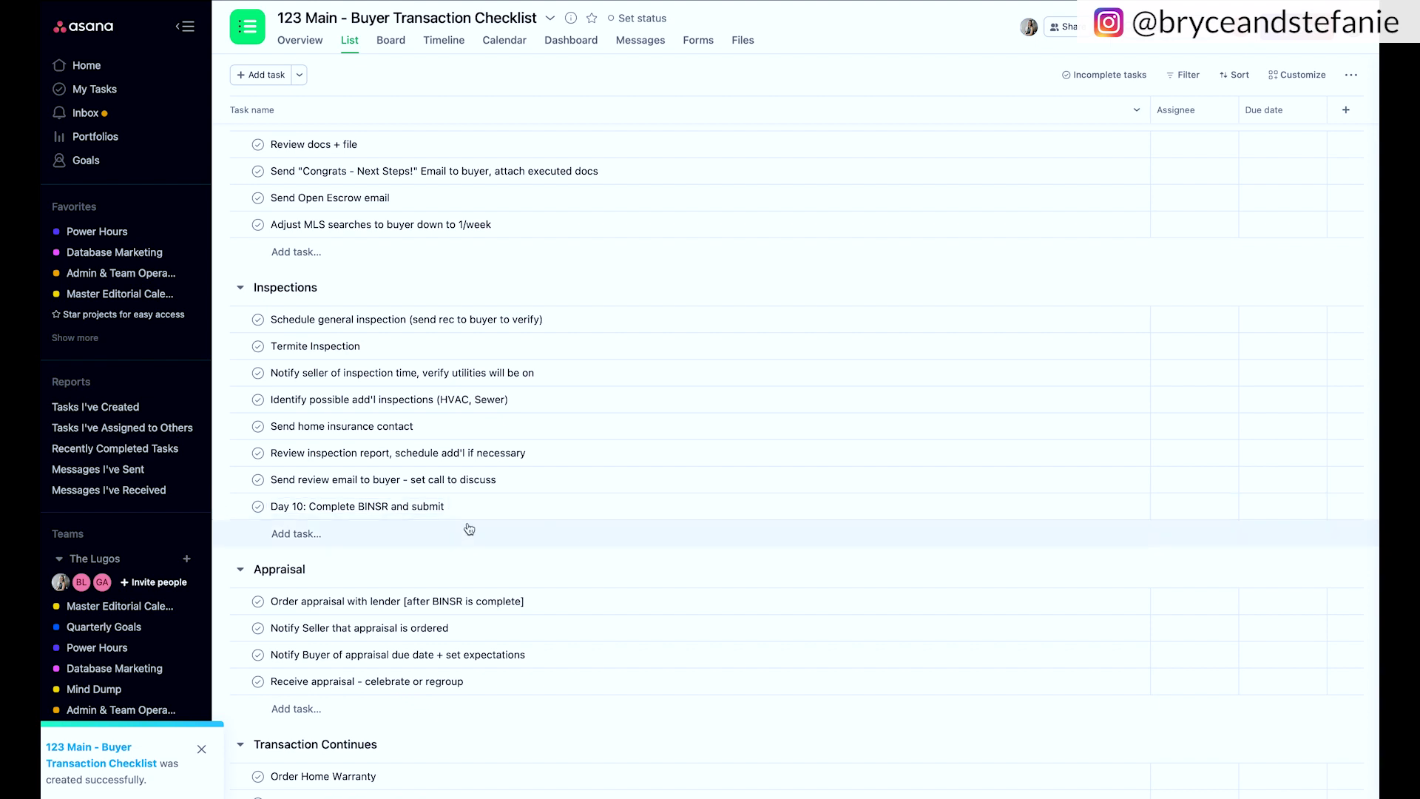
pyautogui.click(1279, 516)
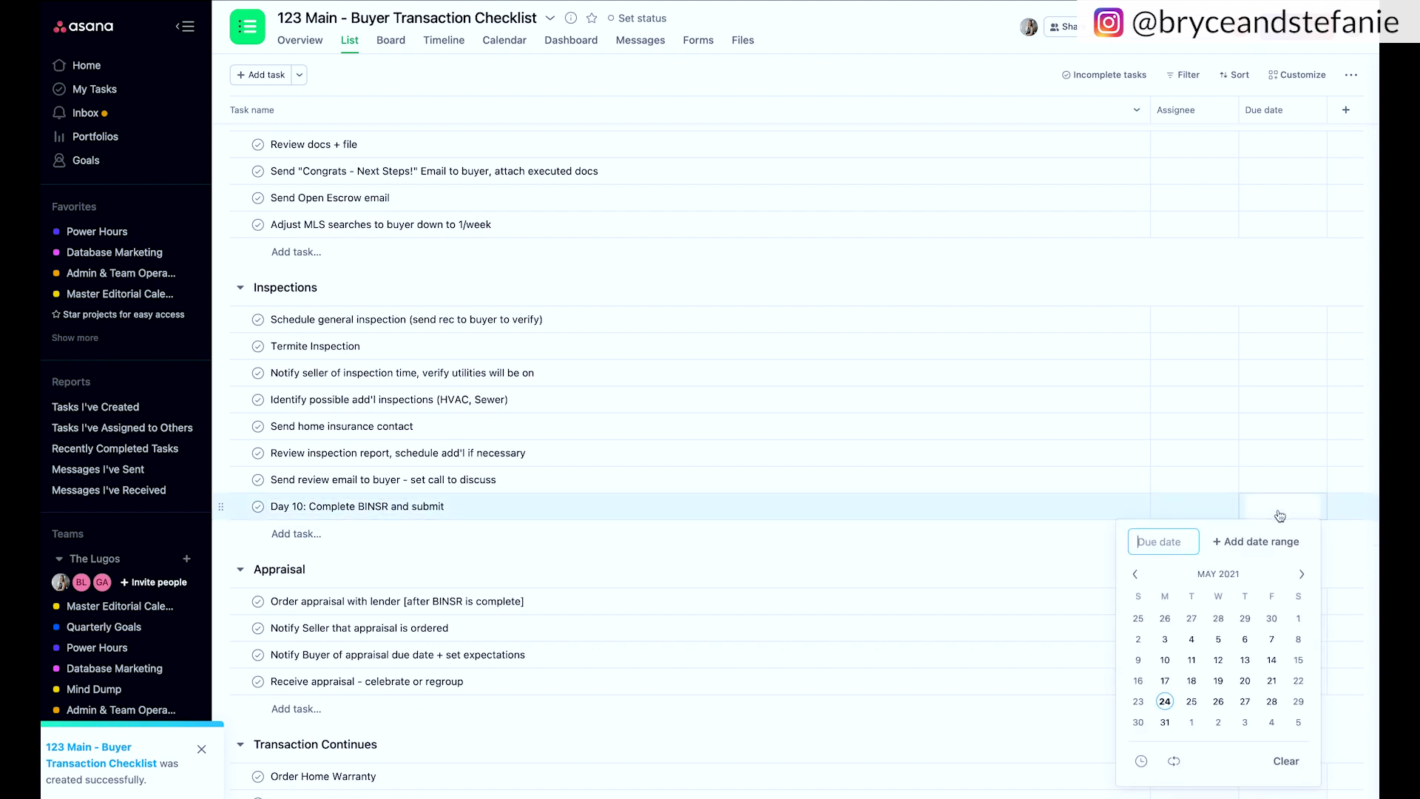
pyautogui.click(1244, 725)
pyautogui.scroll(1, 1185, 380)
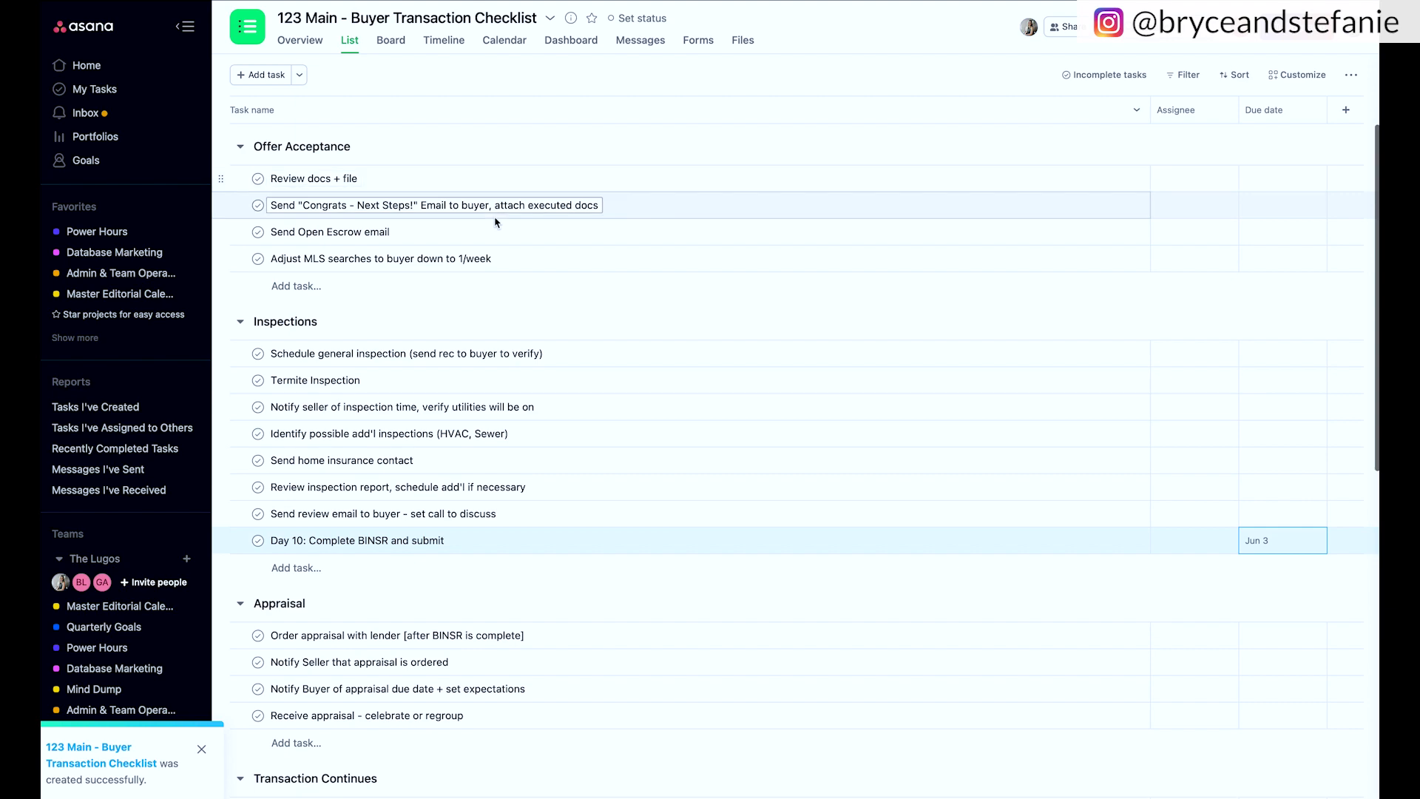
pyautogui.scroll(-5, 533, 617)
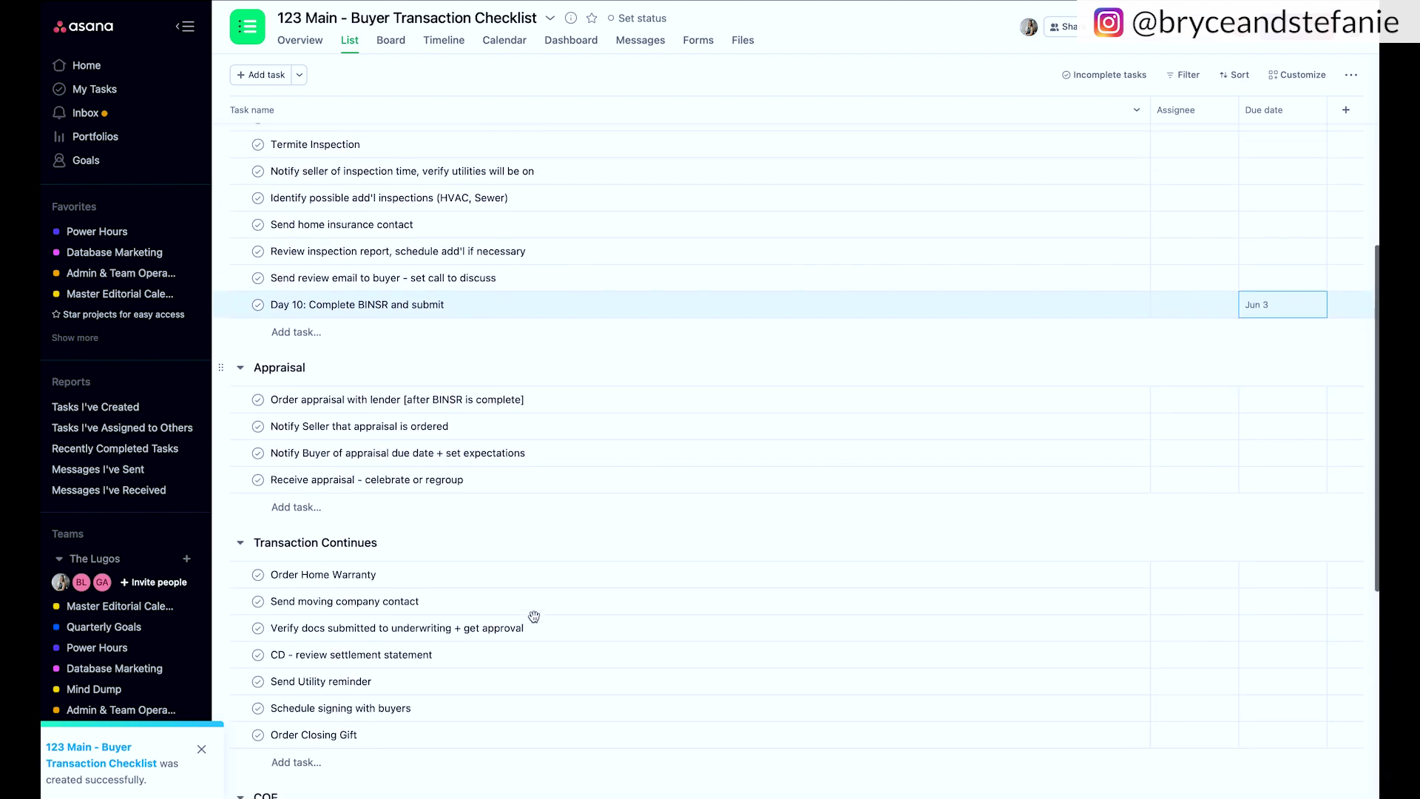
pyautogui.scroll(-6, 534, 616)
pyautogui.scroll(7, 534, 616)
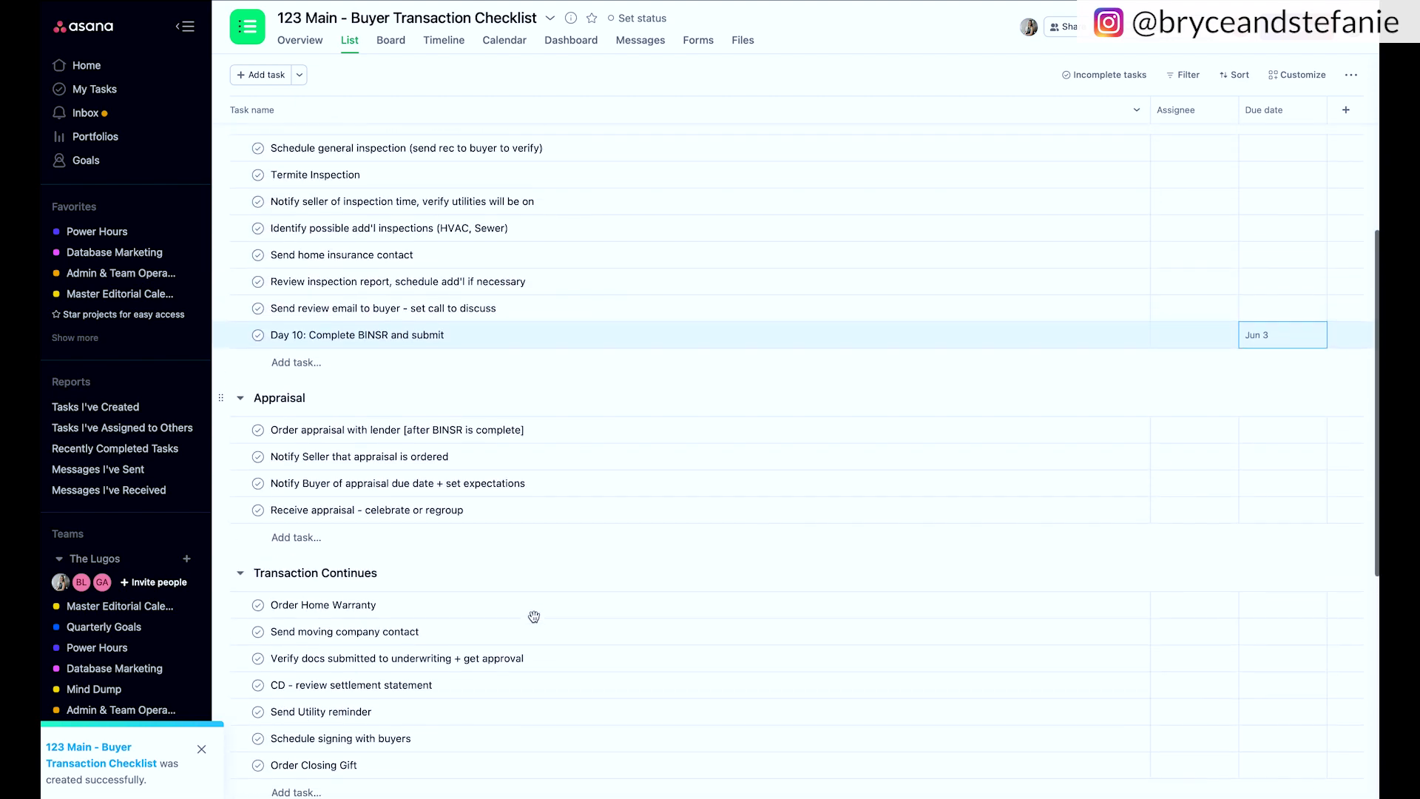
pyautogui.scroll(3, 534, 616)
pyautogui.click(201, 751)
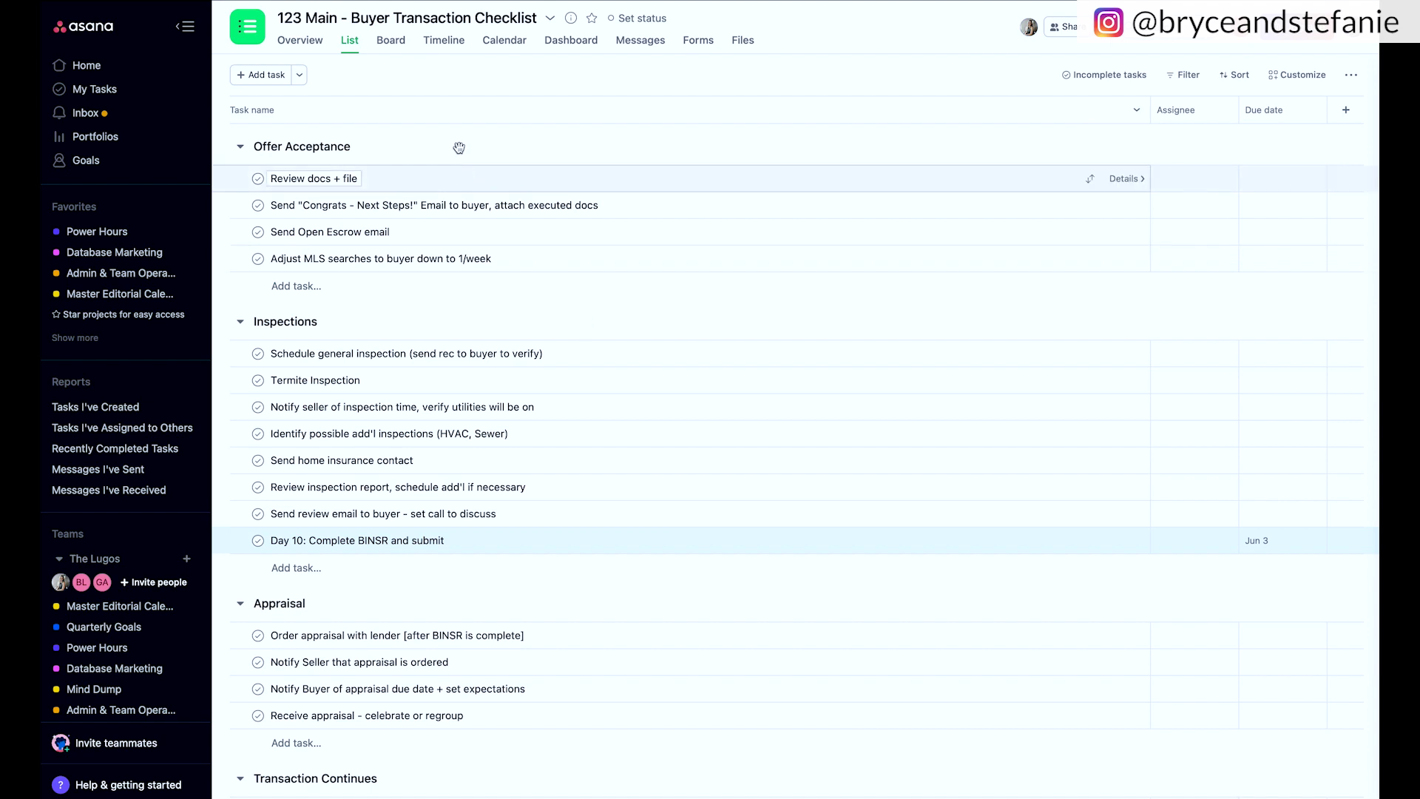
pyautogui.scroll(-2, 777, 478)
pyautogui.scroll(-5, 781, 481)
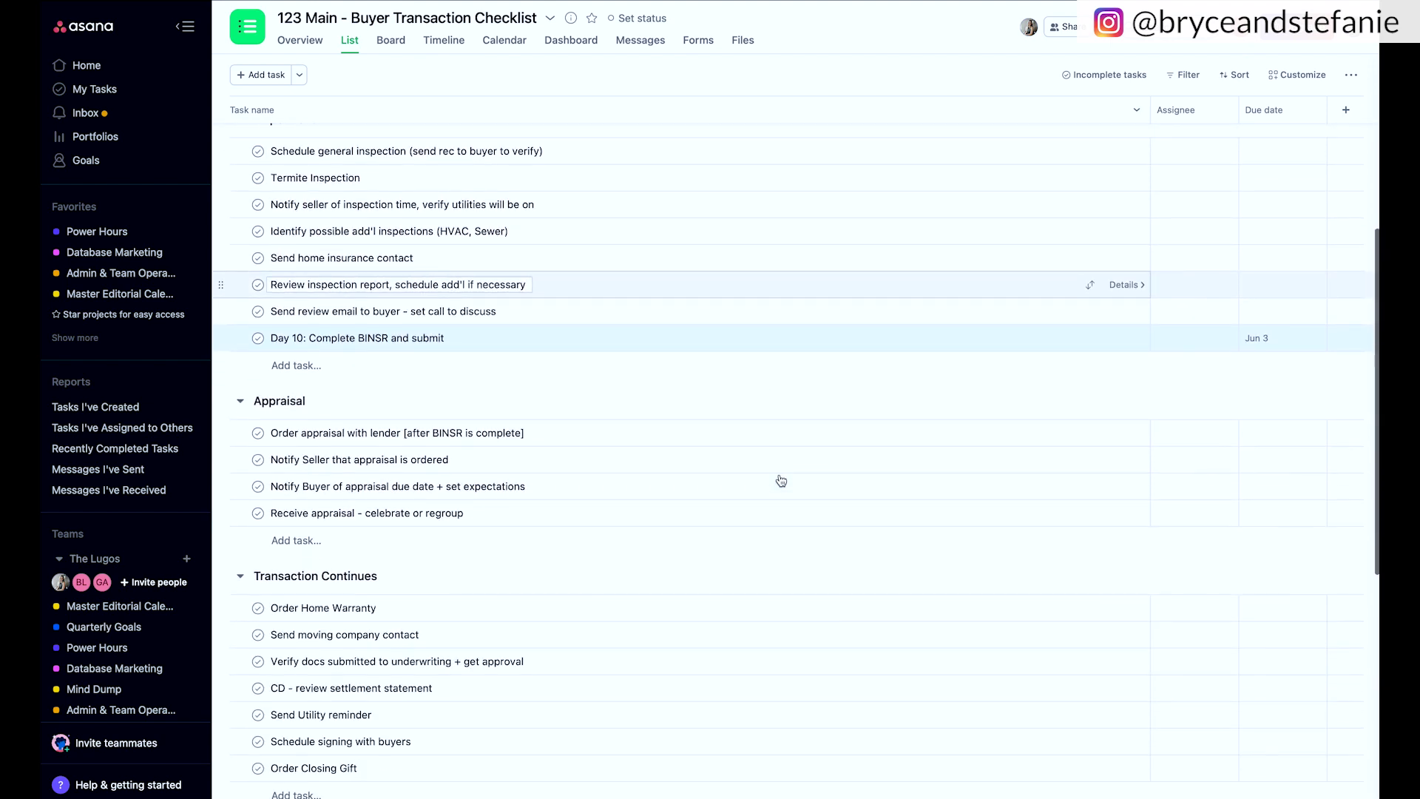
pyautogui.scroll(-2, 779, 479)
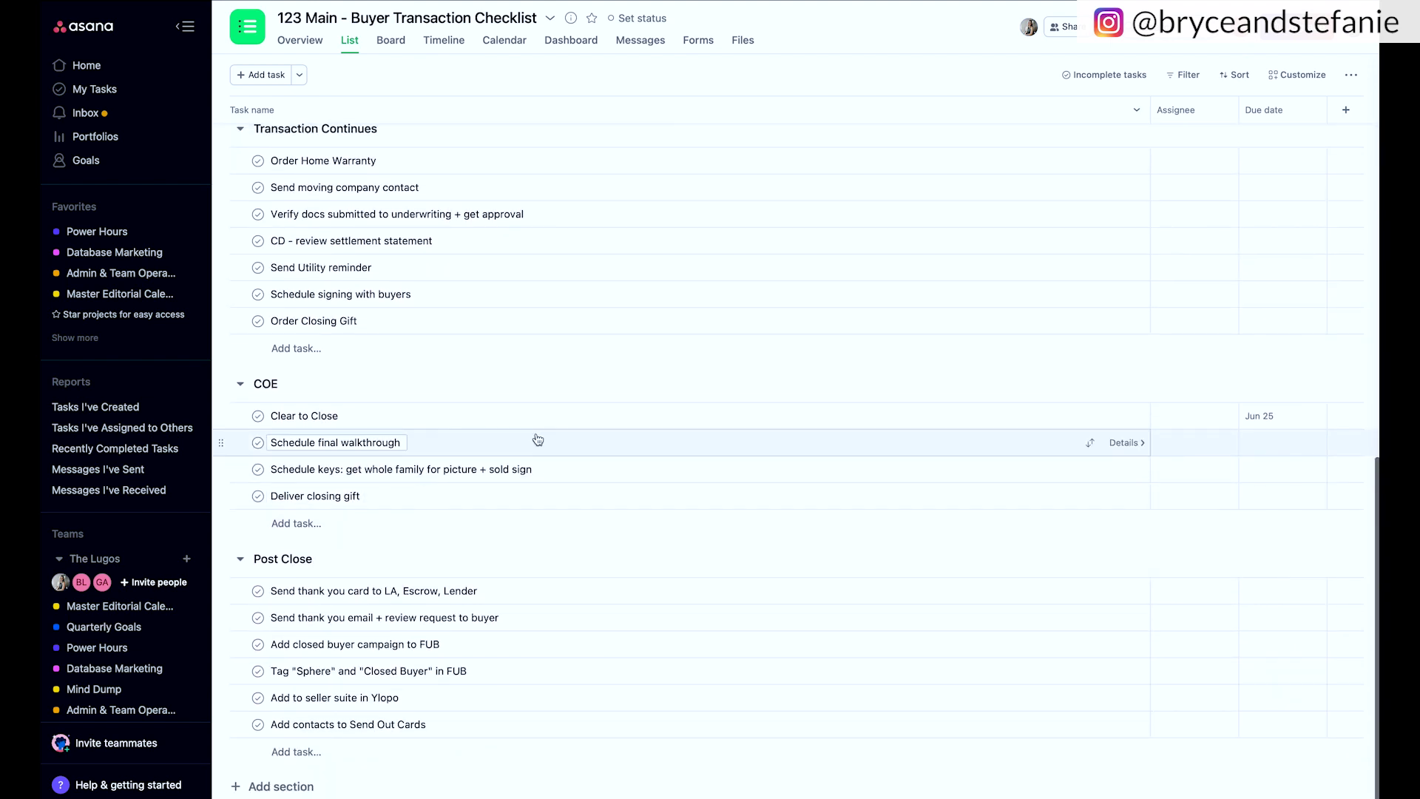
pyautogui.scroll(9, 538, 441)
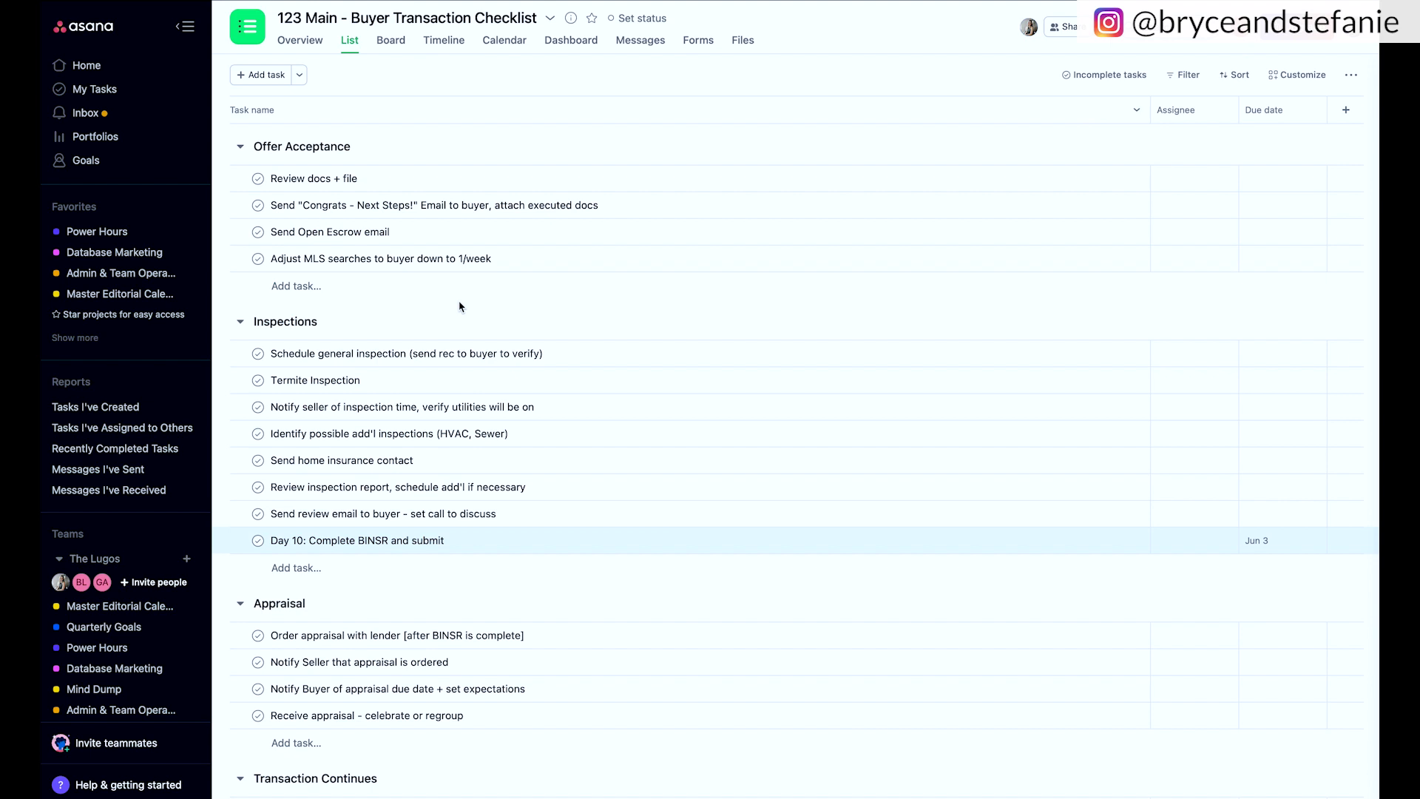
pyautogui.click(1199, 183)
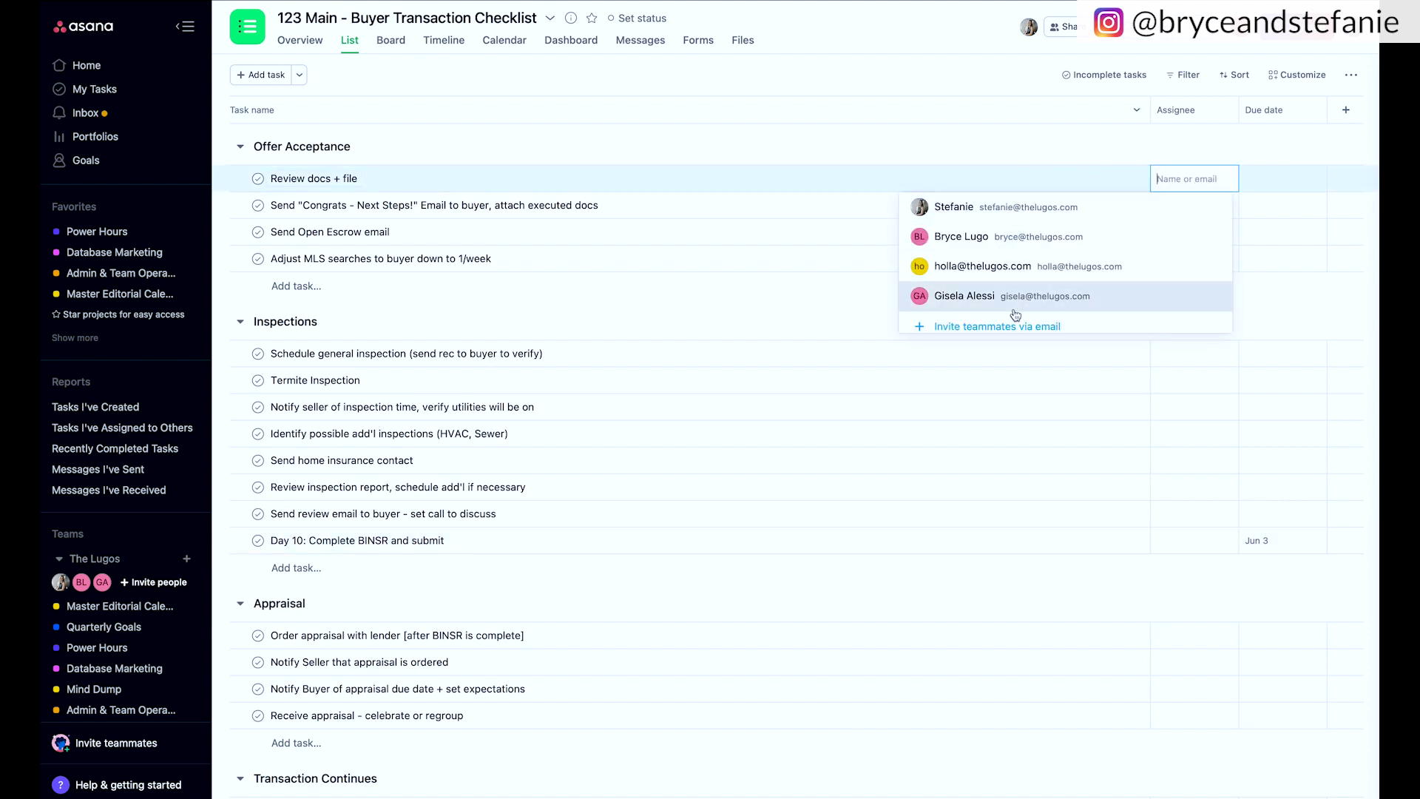
pyautogui.press('Escape')
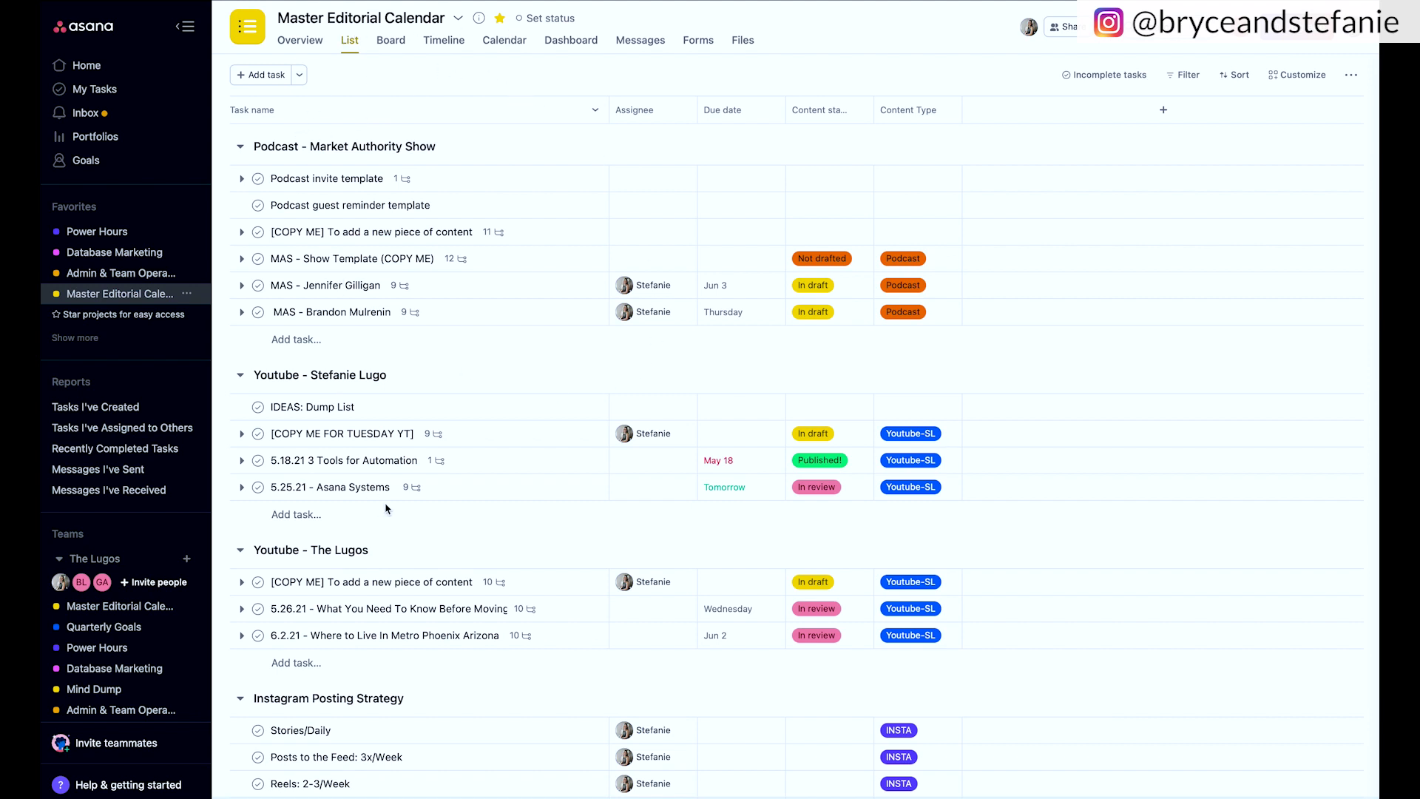
pyautogui.scroll(-2, 444, 584)
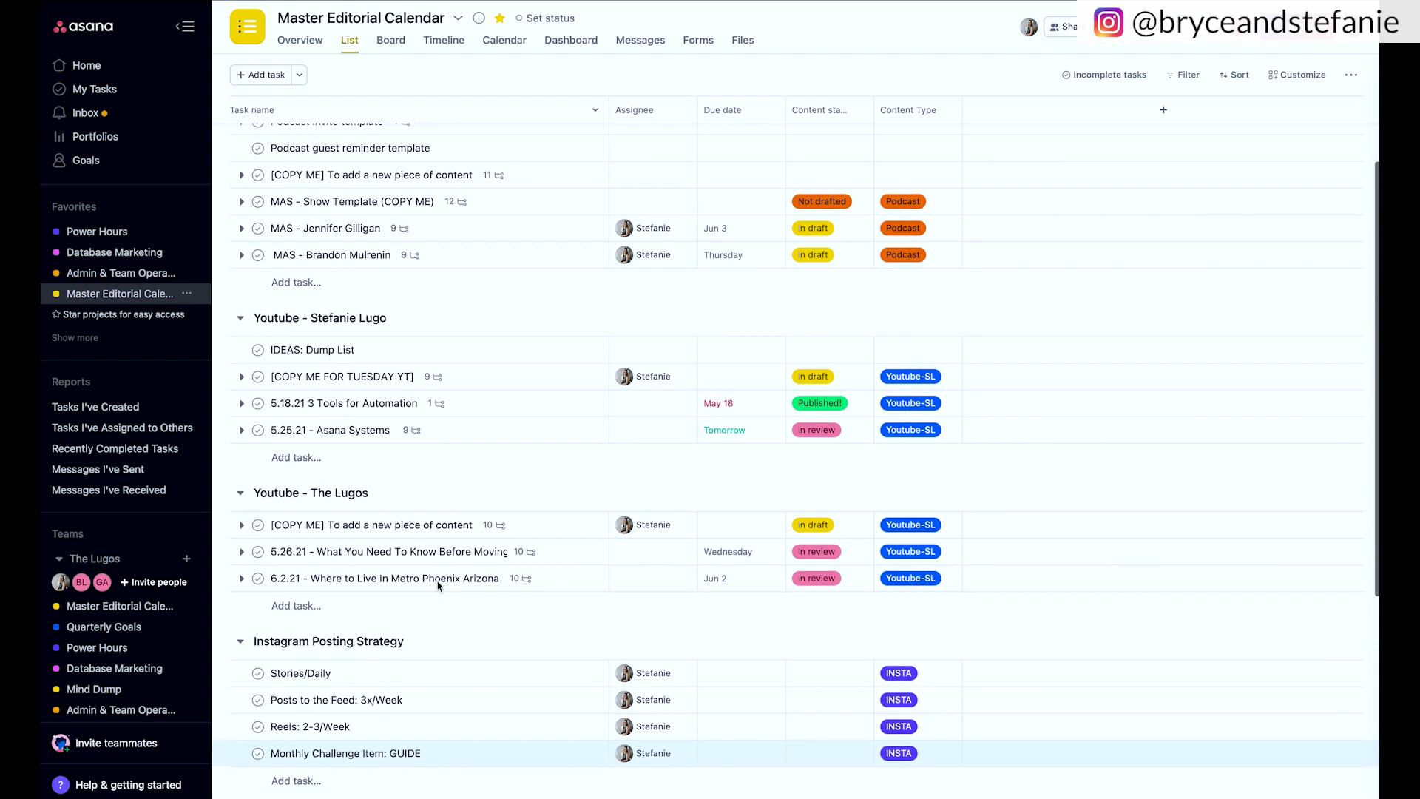
pyautogui.scroll(-2, 438, 586)
pyautogui.scroll(4, 438, 586)
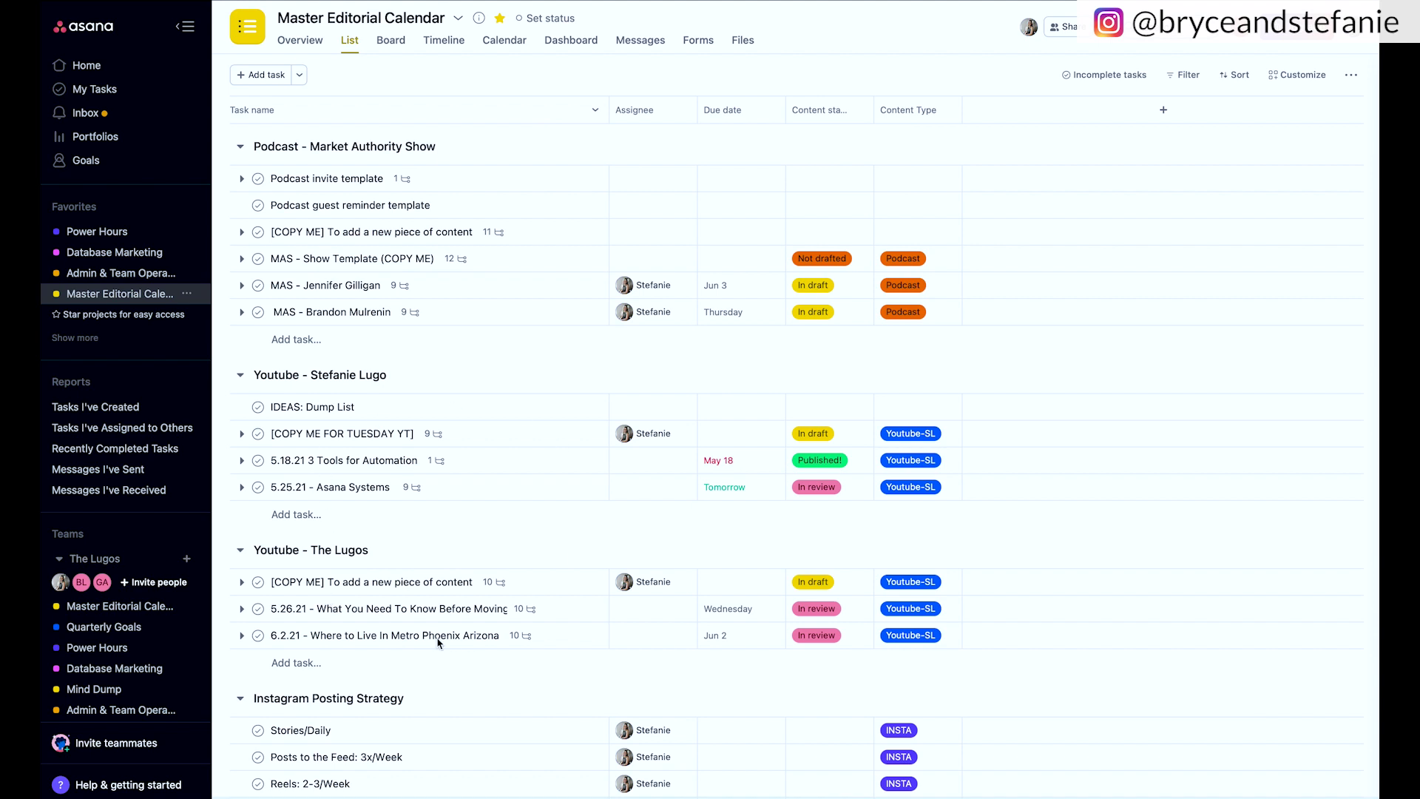
pyautogui.scroll(-1, 438, 642)
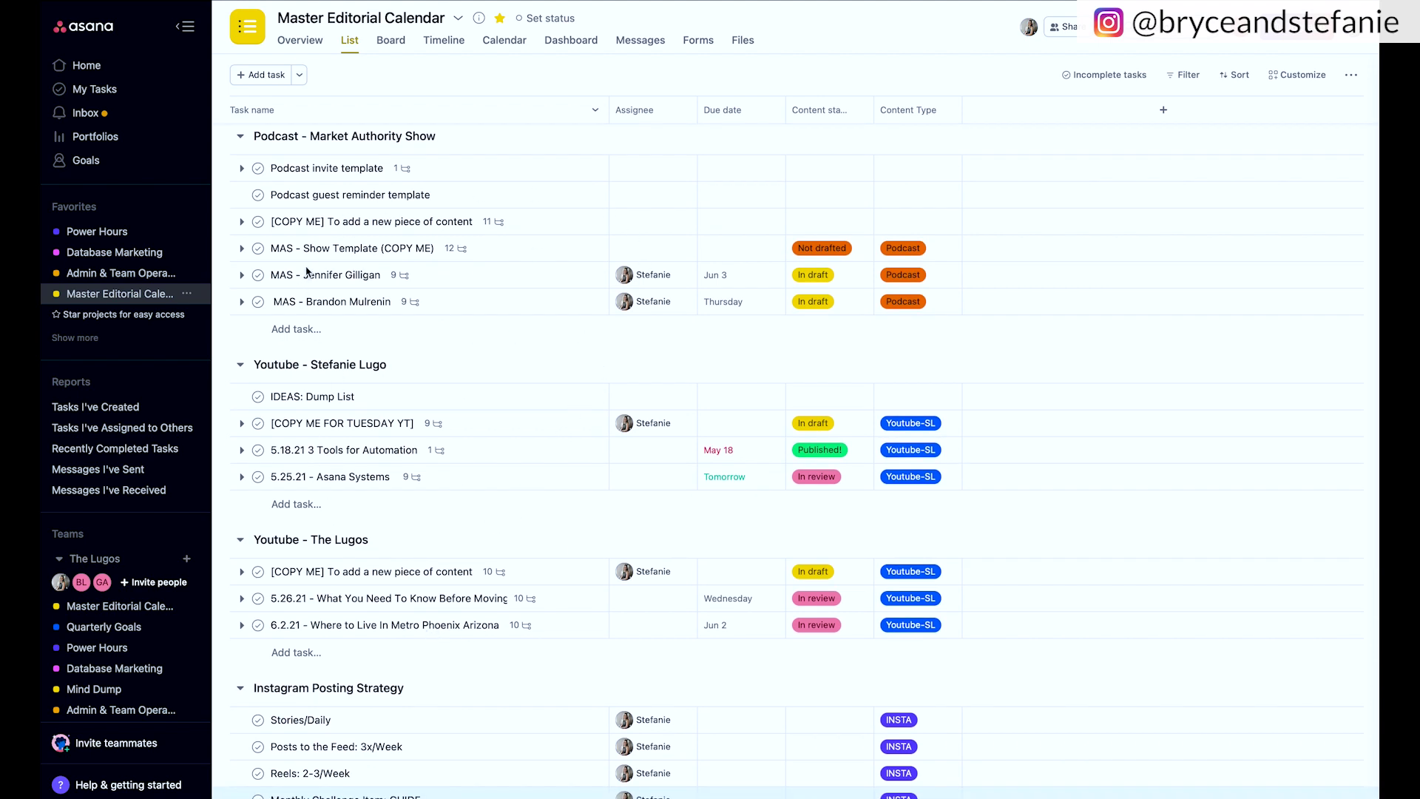
pyautogui.scroll(-1, 477, 354)
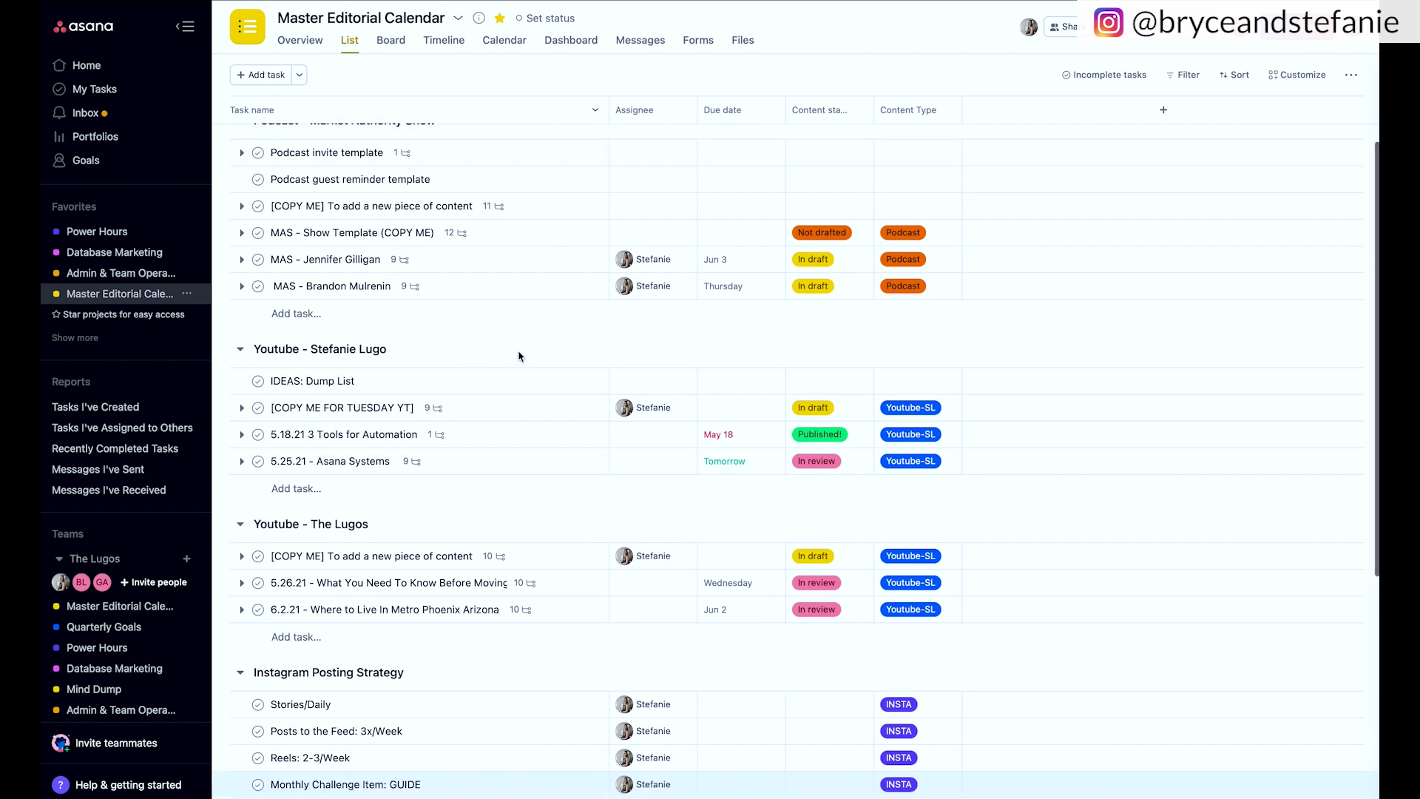
pyautogui.scroll(-1, 519, 357)
pyautogui.scroll(-2, 517, 356)
pyautogui.scroll(3, 518, 355)
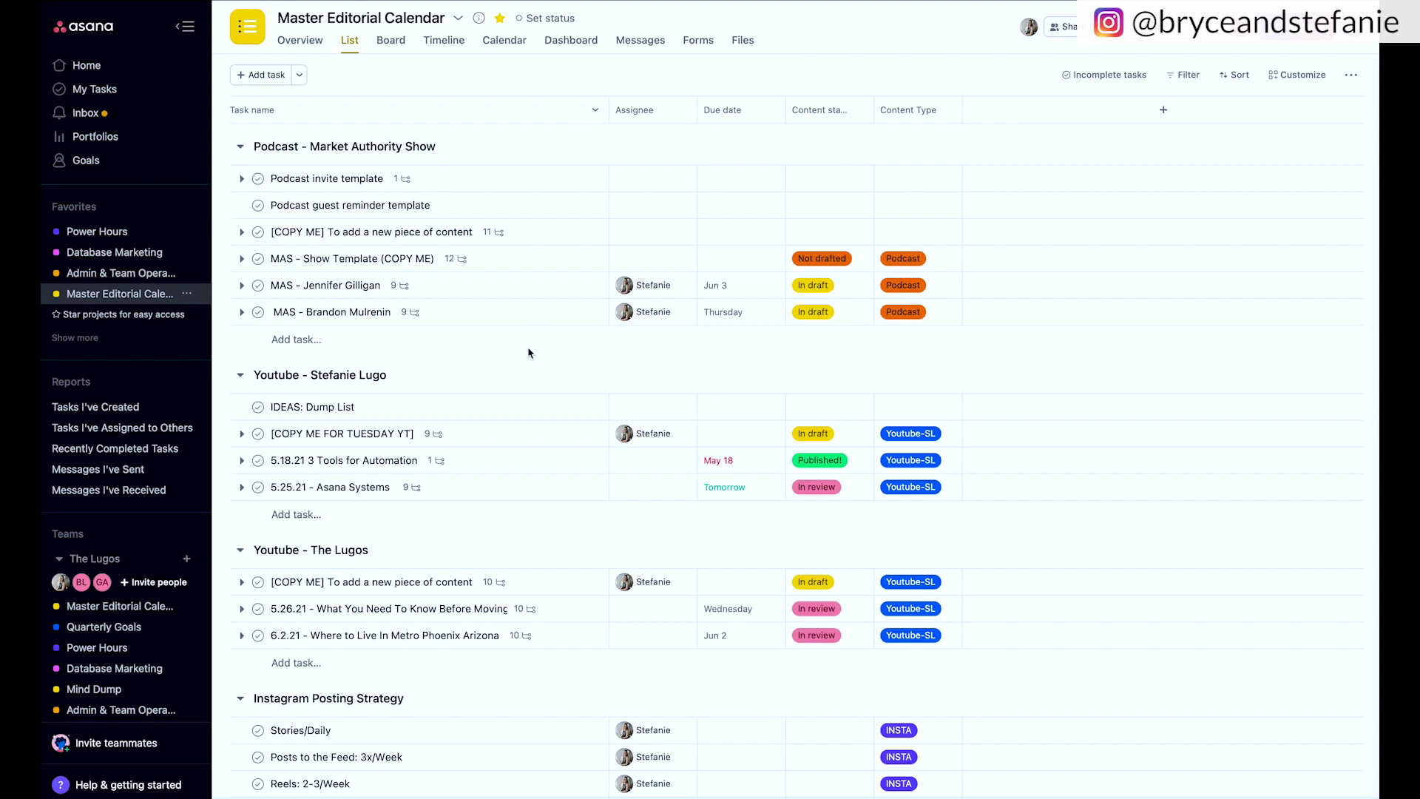
pyautogui.scroll(-3, 491, 485)
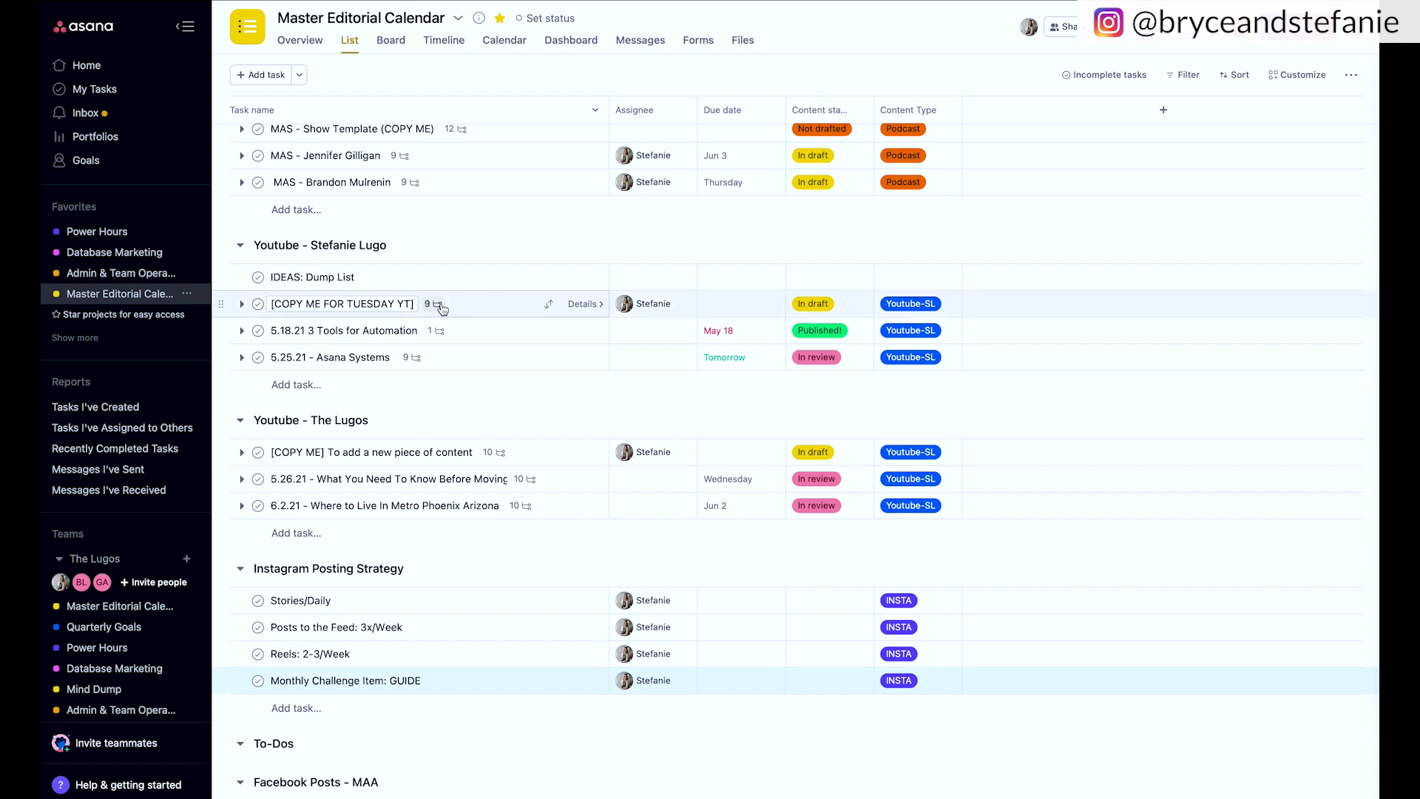
pyautogui.click(476, 305)
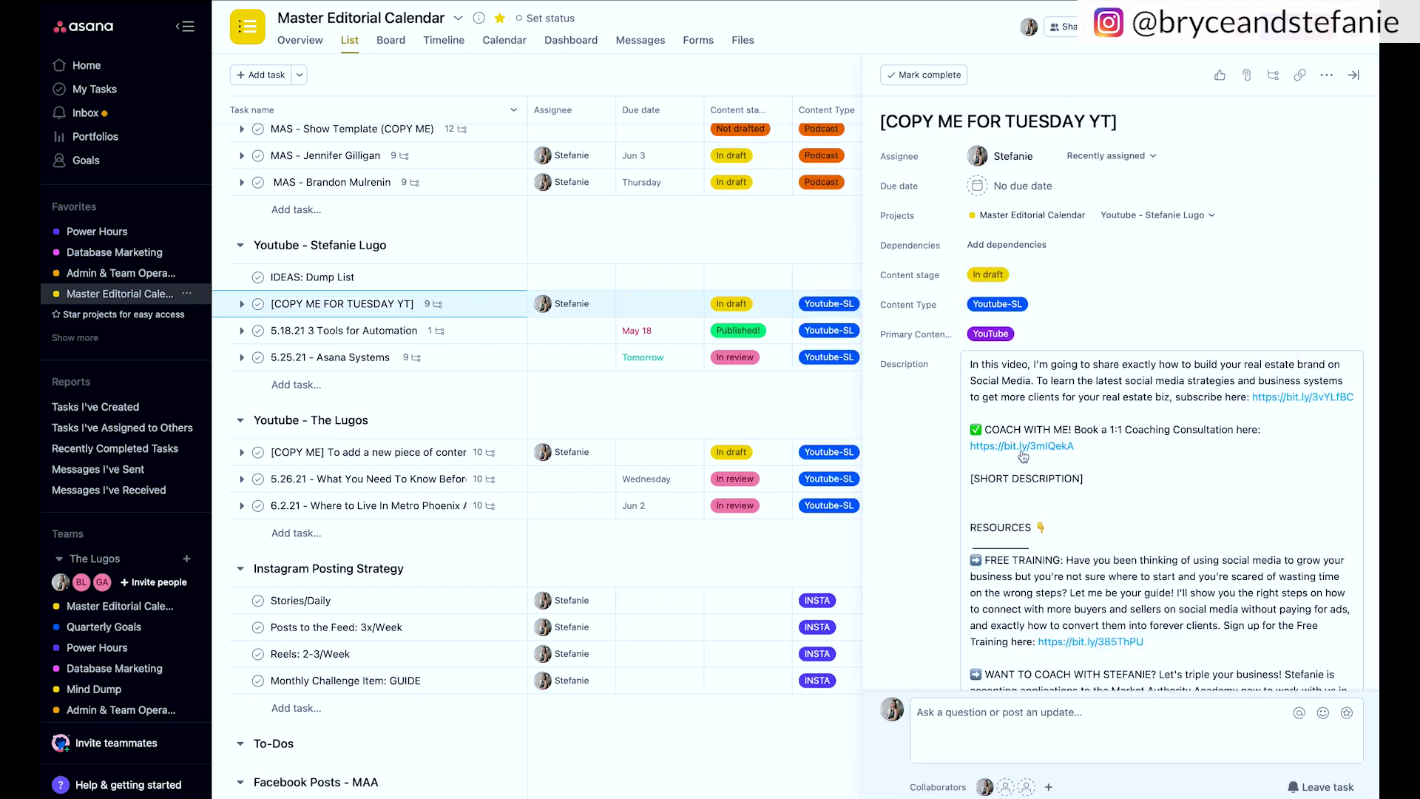
# Scroll the [COPY ME FOR TUESDAY YT] details down to its subtask list, three completed
pyautogui.moveTo(1024, 456)
pyautogui.scroll(-4, 905, 423)
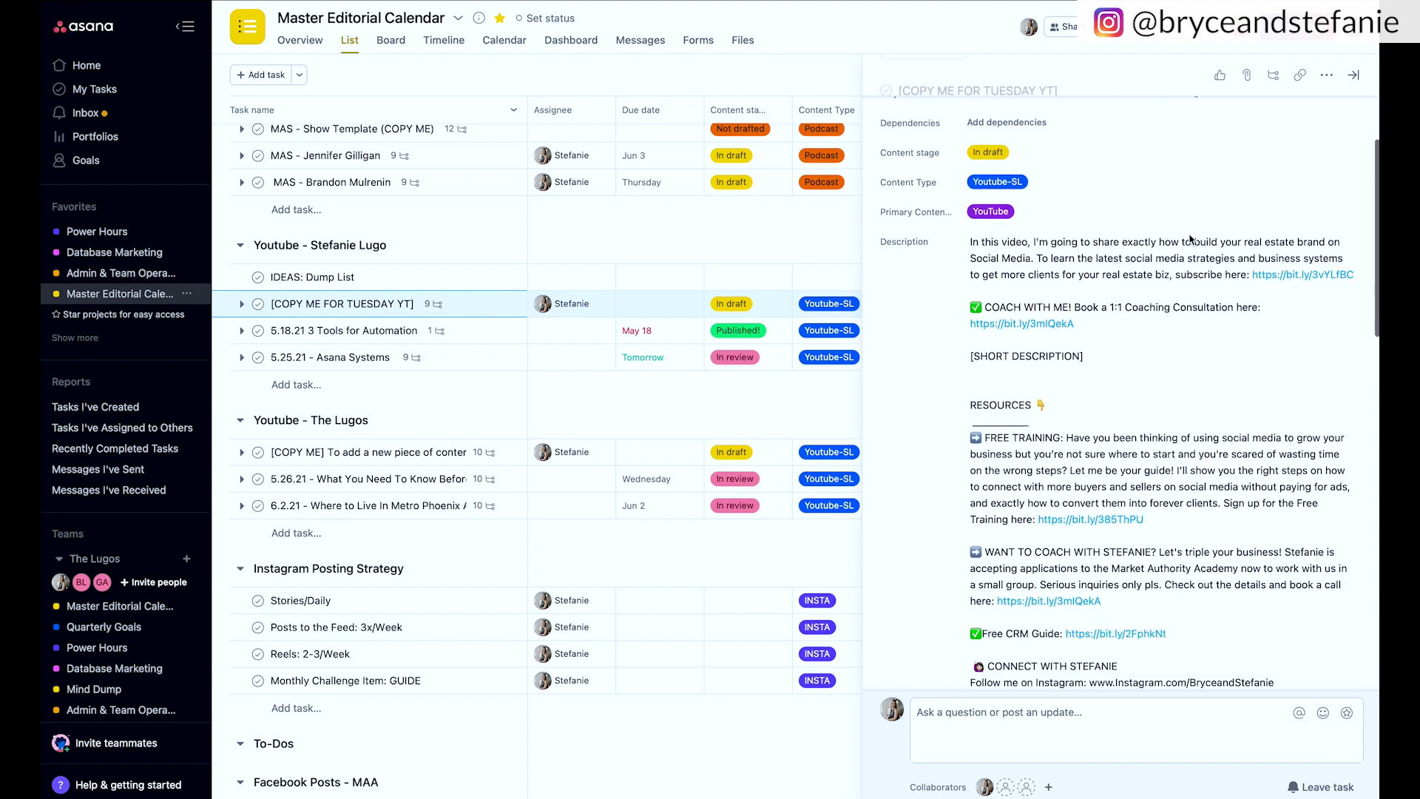
pyautogui.scroll(-15, 905, 423)
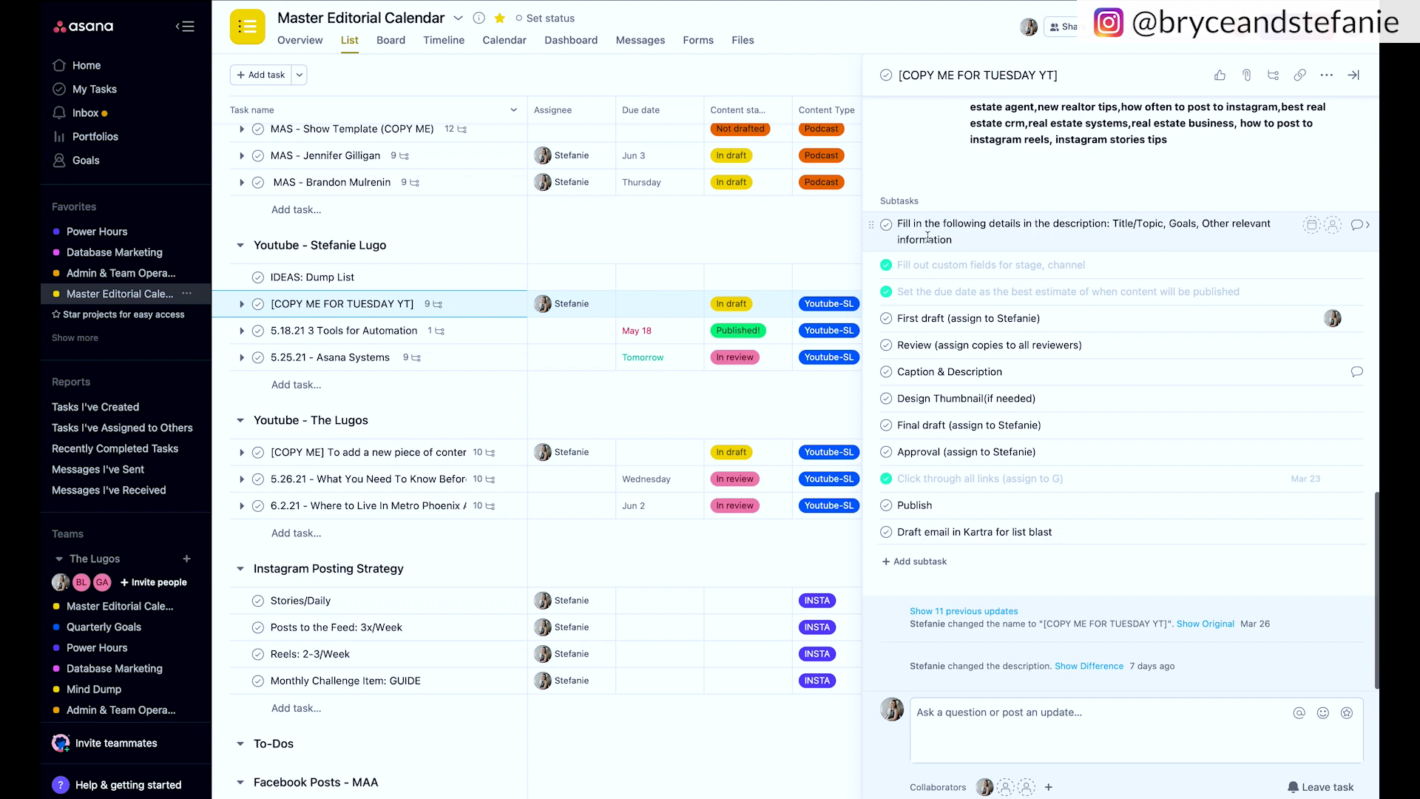
# Mark Fill out custom fields, Set the due date and Click through all links incomplete again
pyautogui.click(887, 266)
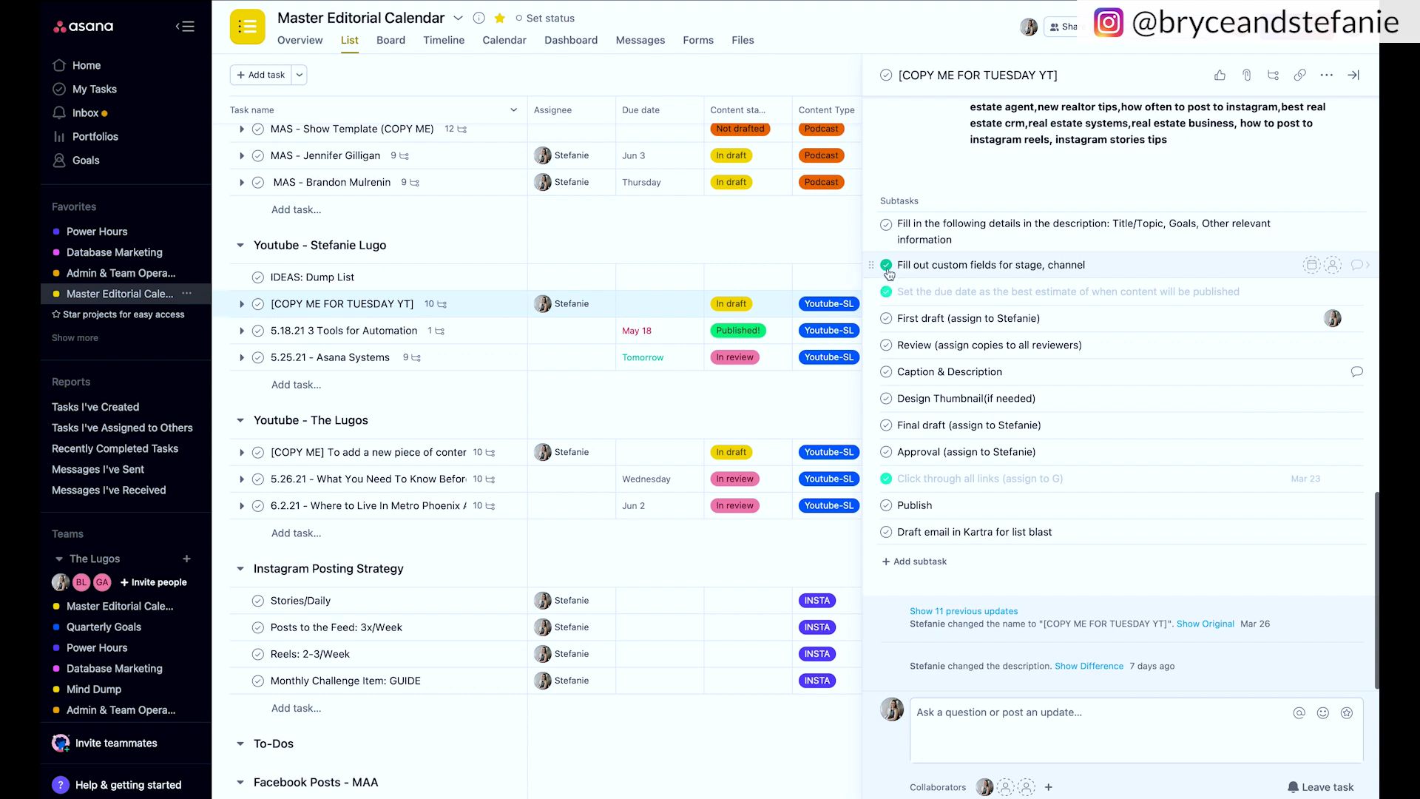
pyautogui.click(887, 293)
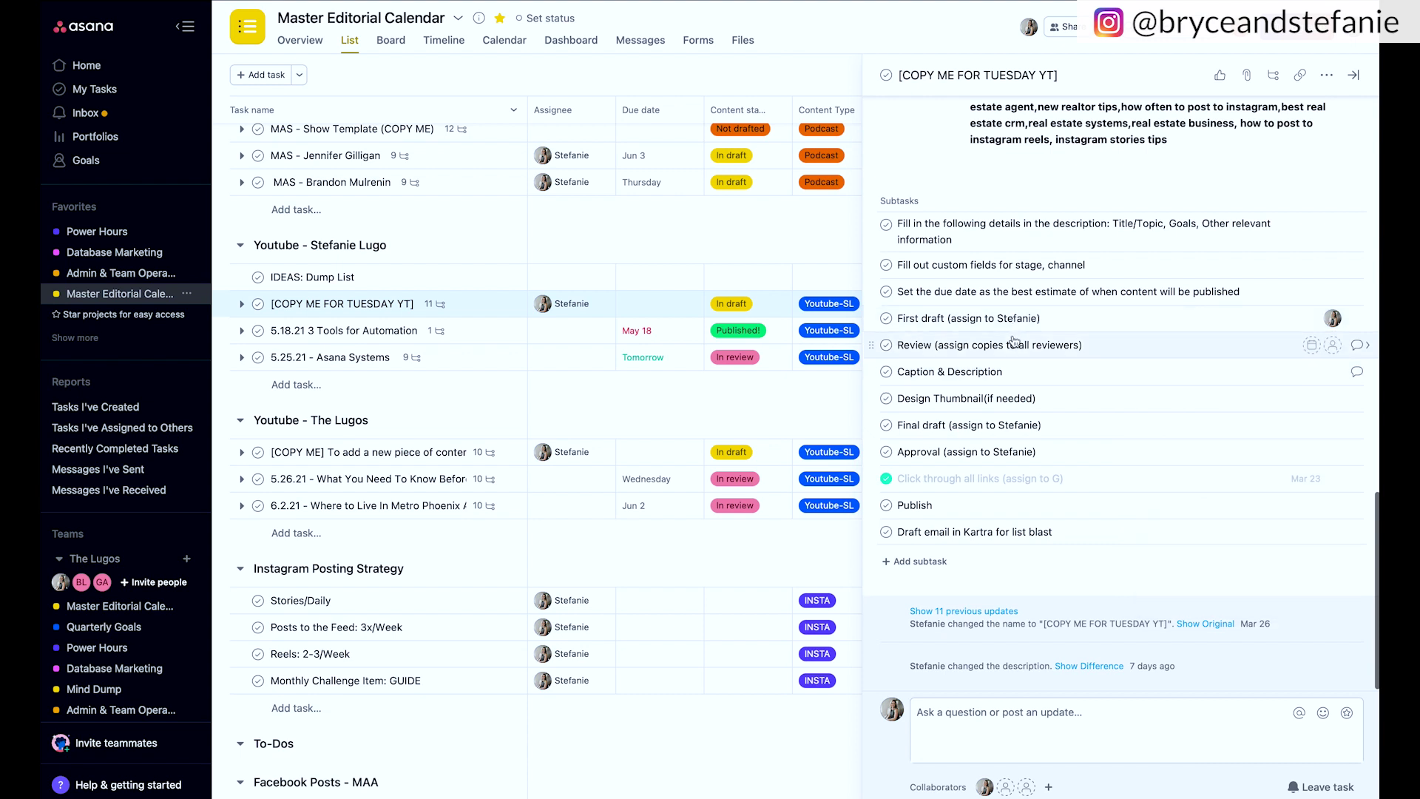
pyautogui.click(887, 479)
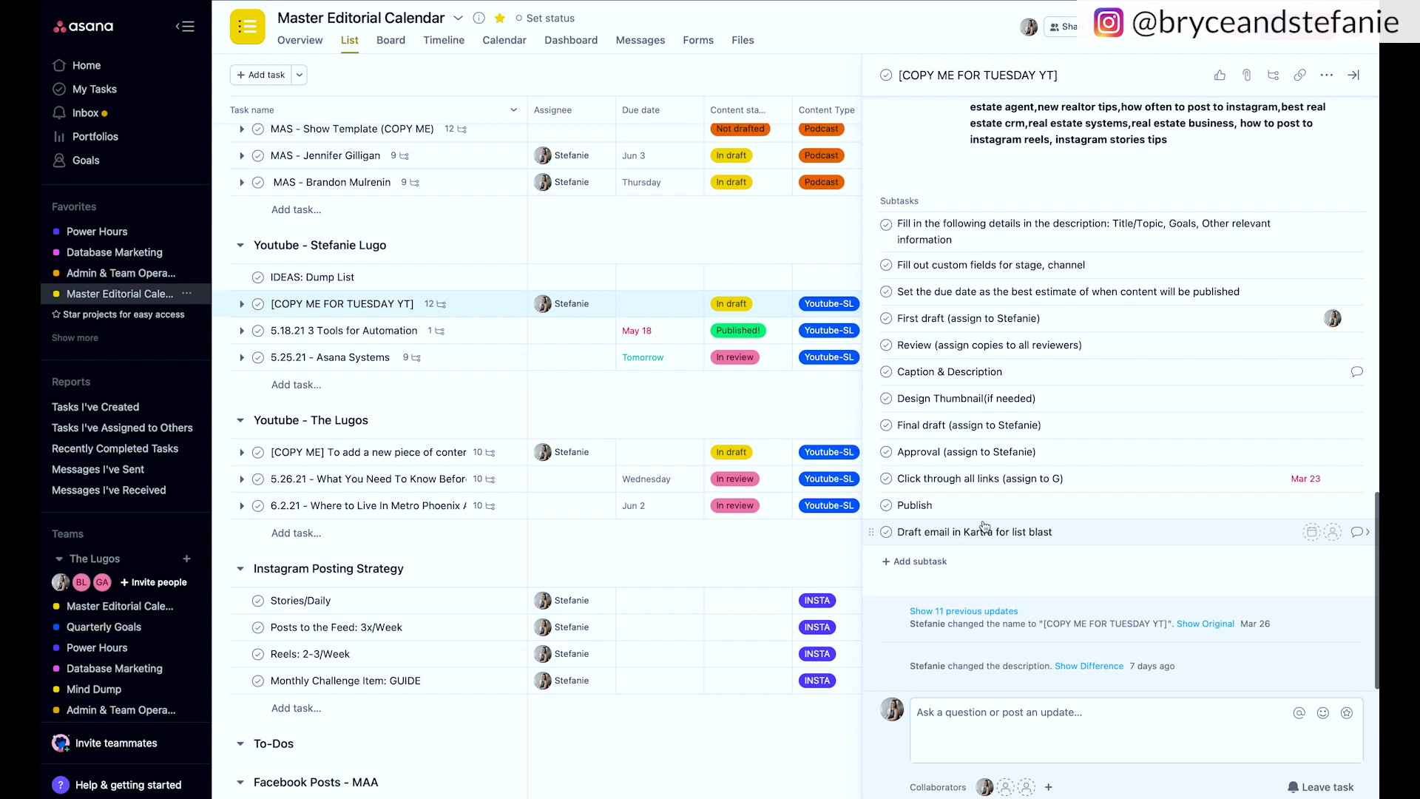
# Clear the Mar 23 due date from the Click through all links subtask
pyautogui.click(1306, 478)
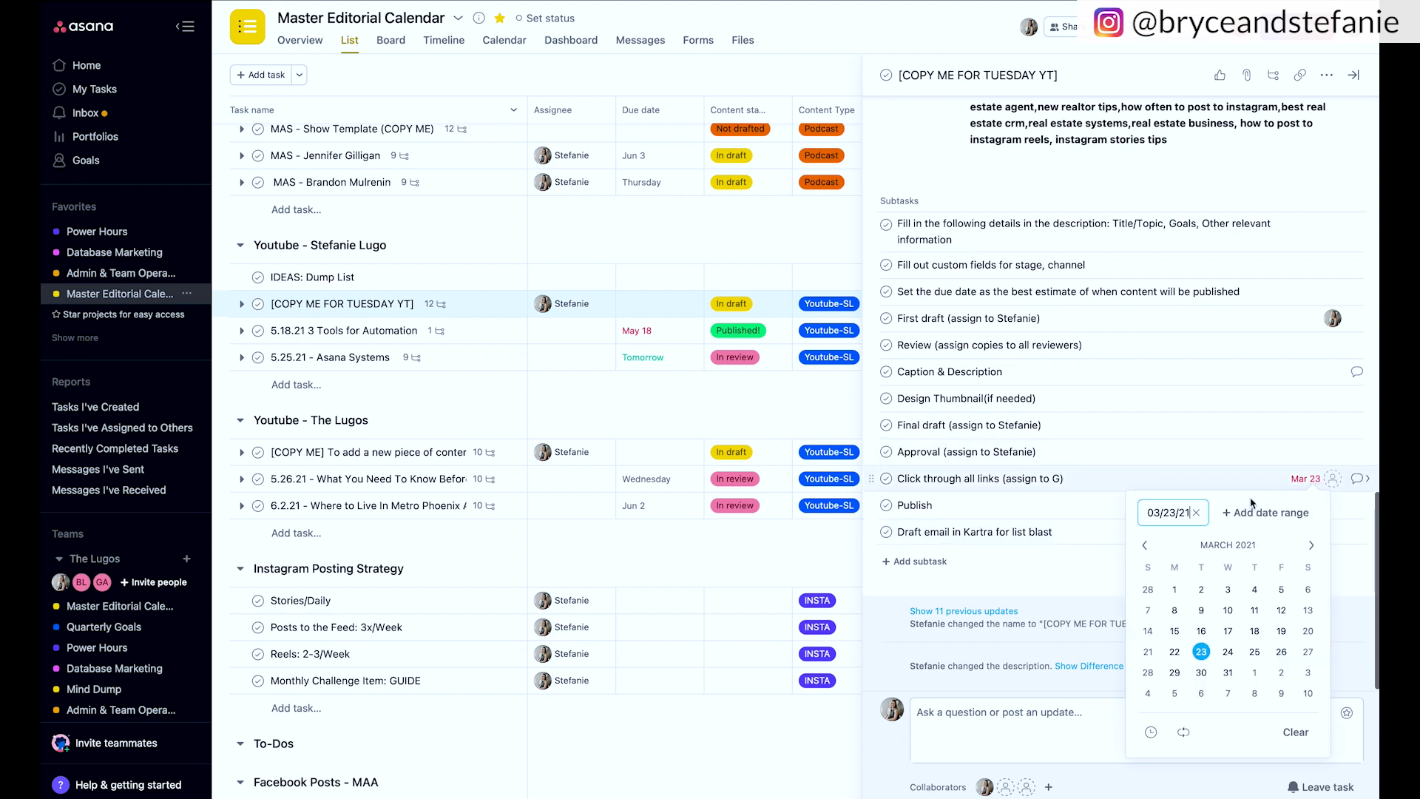
pyautogui.press('BackSpace')
pyautogui.press('BackSpace')
pyautogui.press('BackSpace')
pyautogui.press('BackSpace')
pyautogui.press('BackSpace')
pyautogui.press('BackSpace')
pyautogui.press('BackSpace')
pyautogui.press('BackSpace')
pyautogui.click(1296, 732)
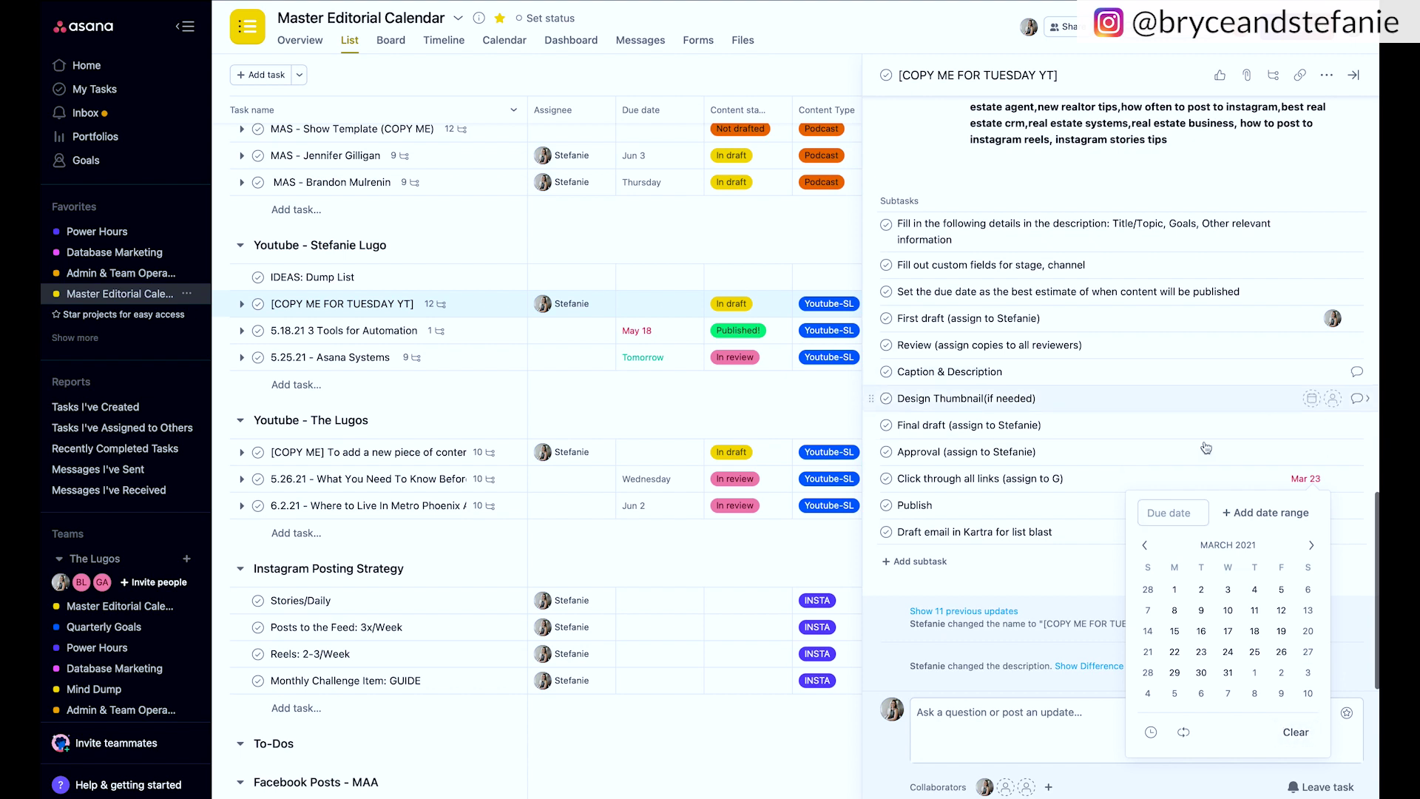
pyautogui.click(1296, 732)
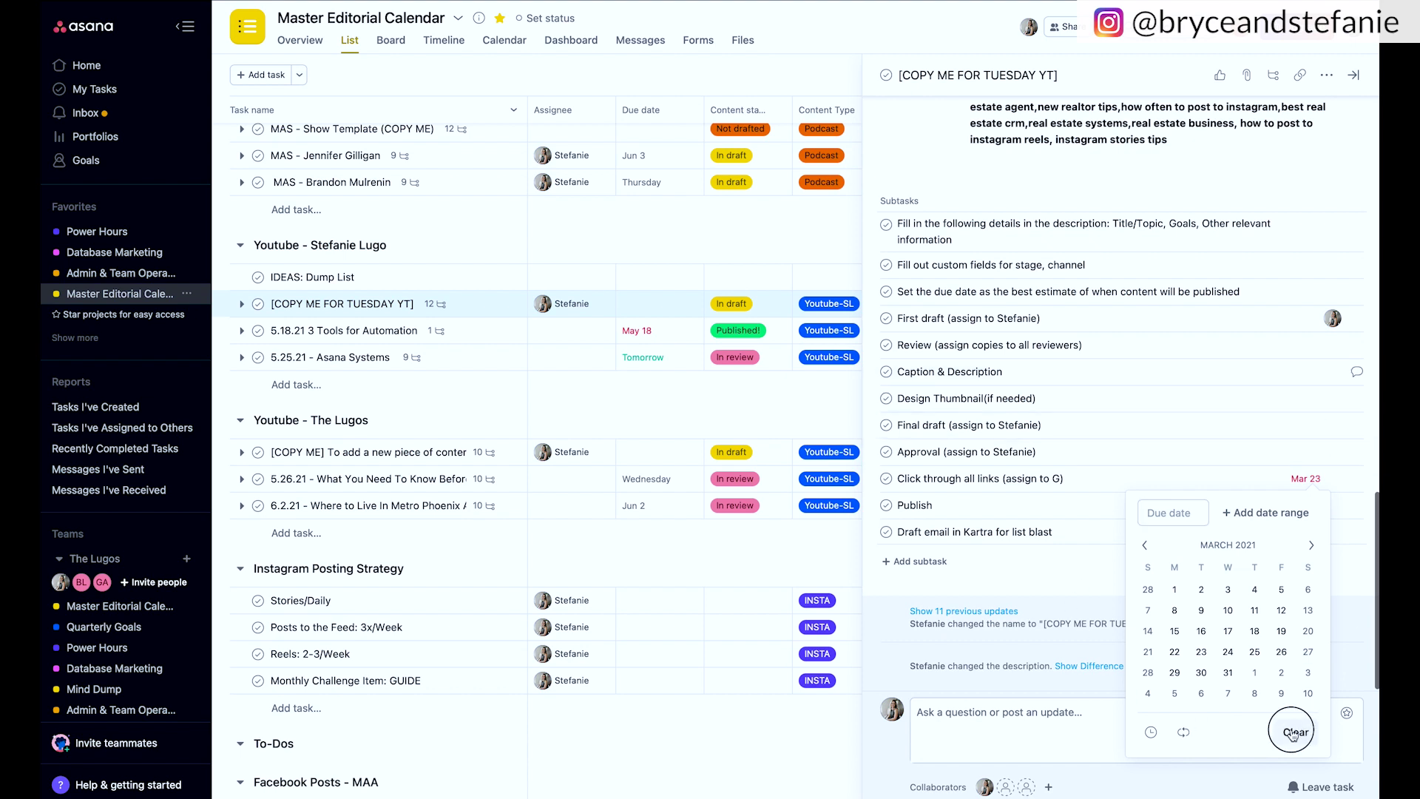
pyautogui.click(1041, 573)
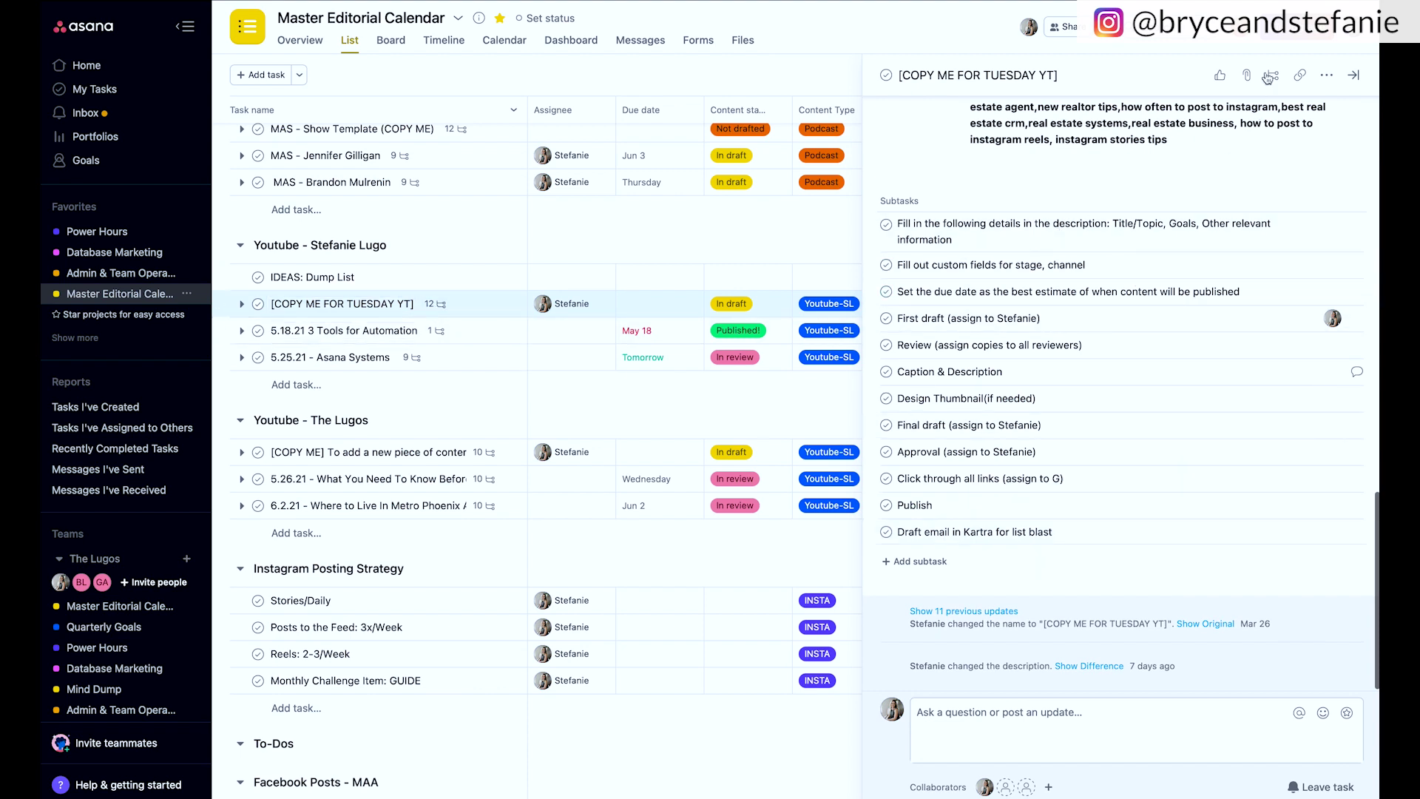
# Duplicate the template task under the name '6.1.21 New Video for Youtube'
pyautogui.click(1328, 75)
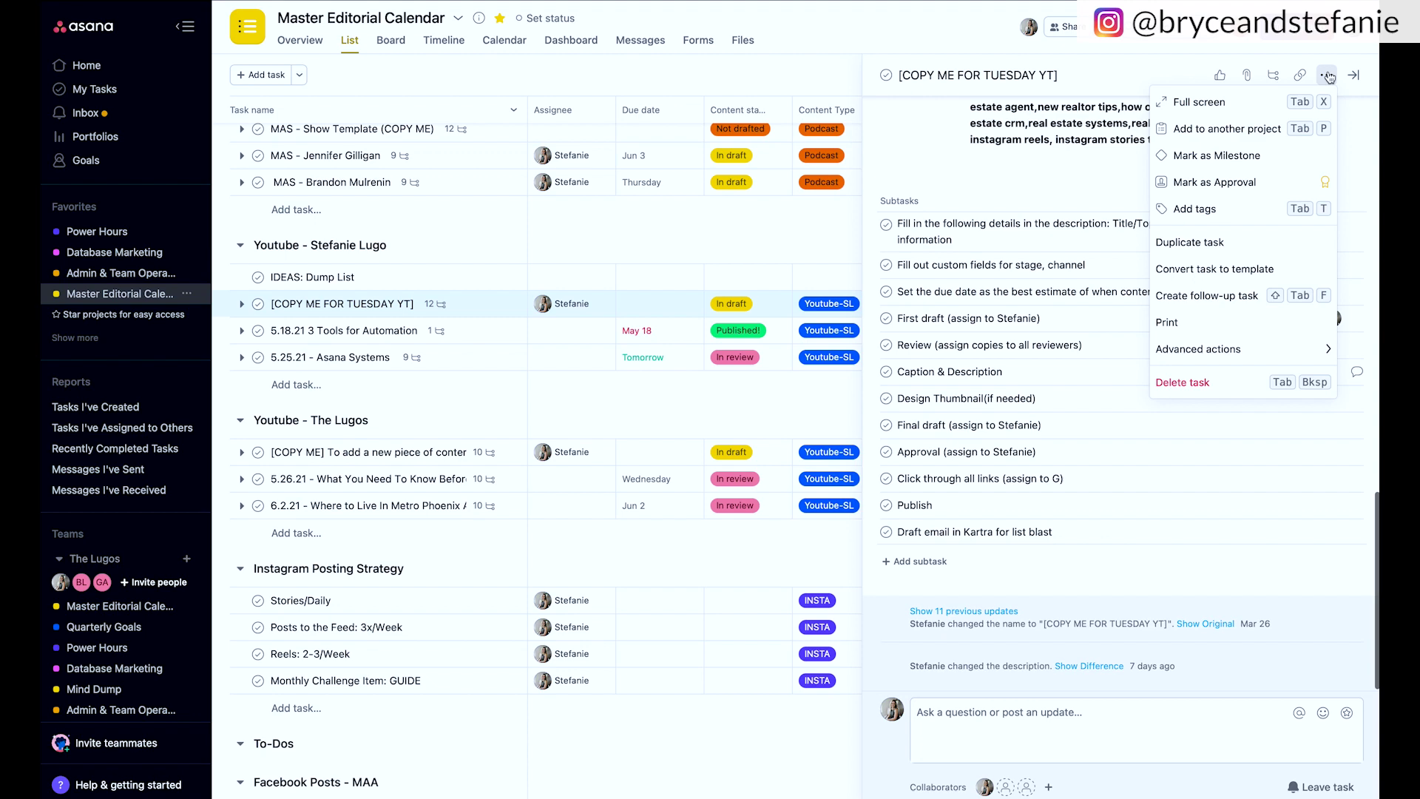
pyautogui.click(1216, 244)
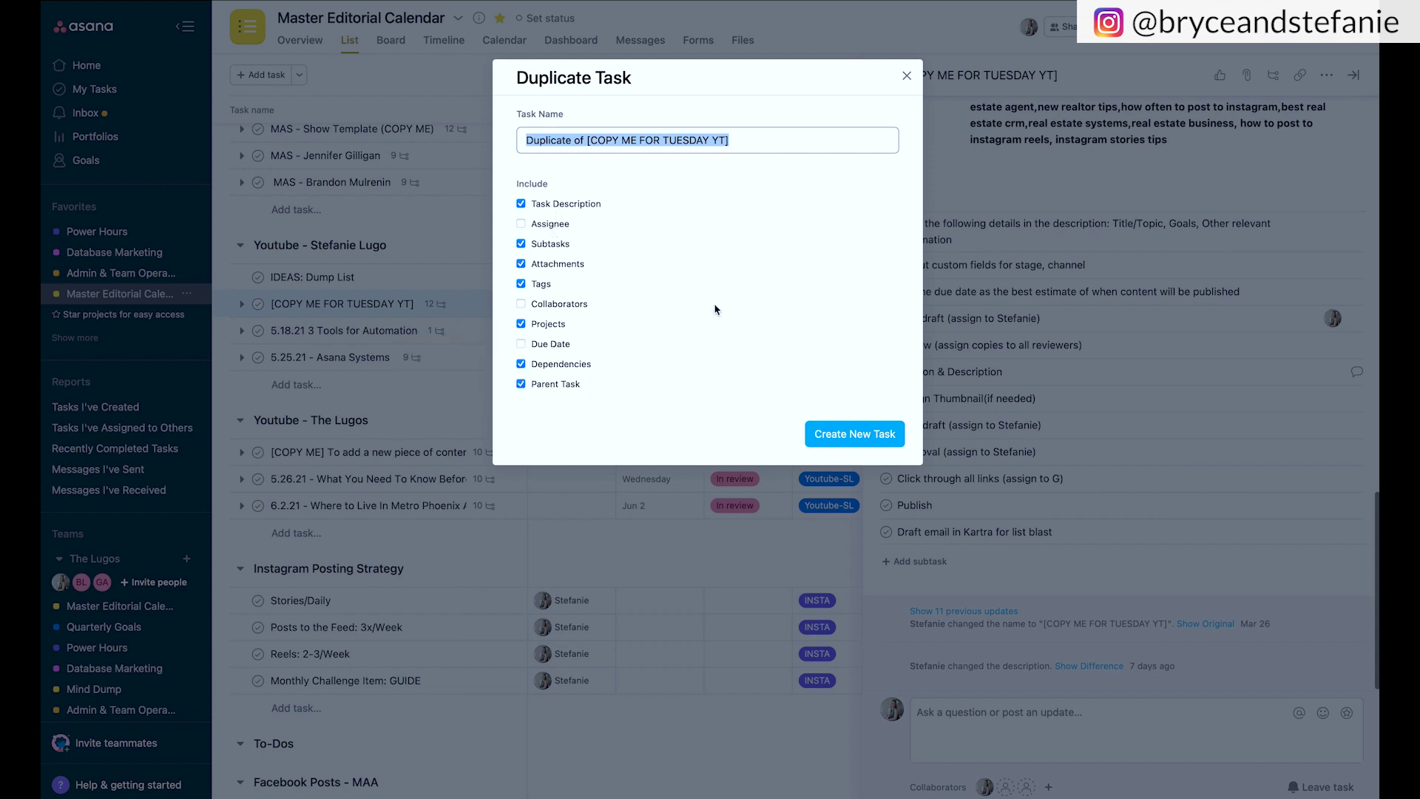
pyautogui.click(690, 139)
pyautogui.moveTo(740, 140); pyautogui.dragTo(412, 136)
pyautogui.write('5')
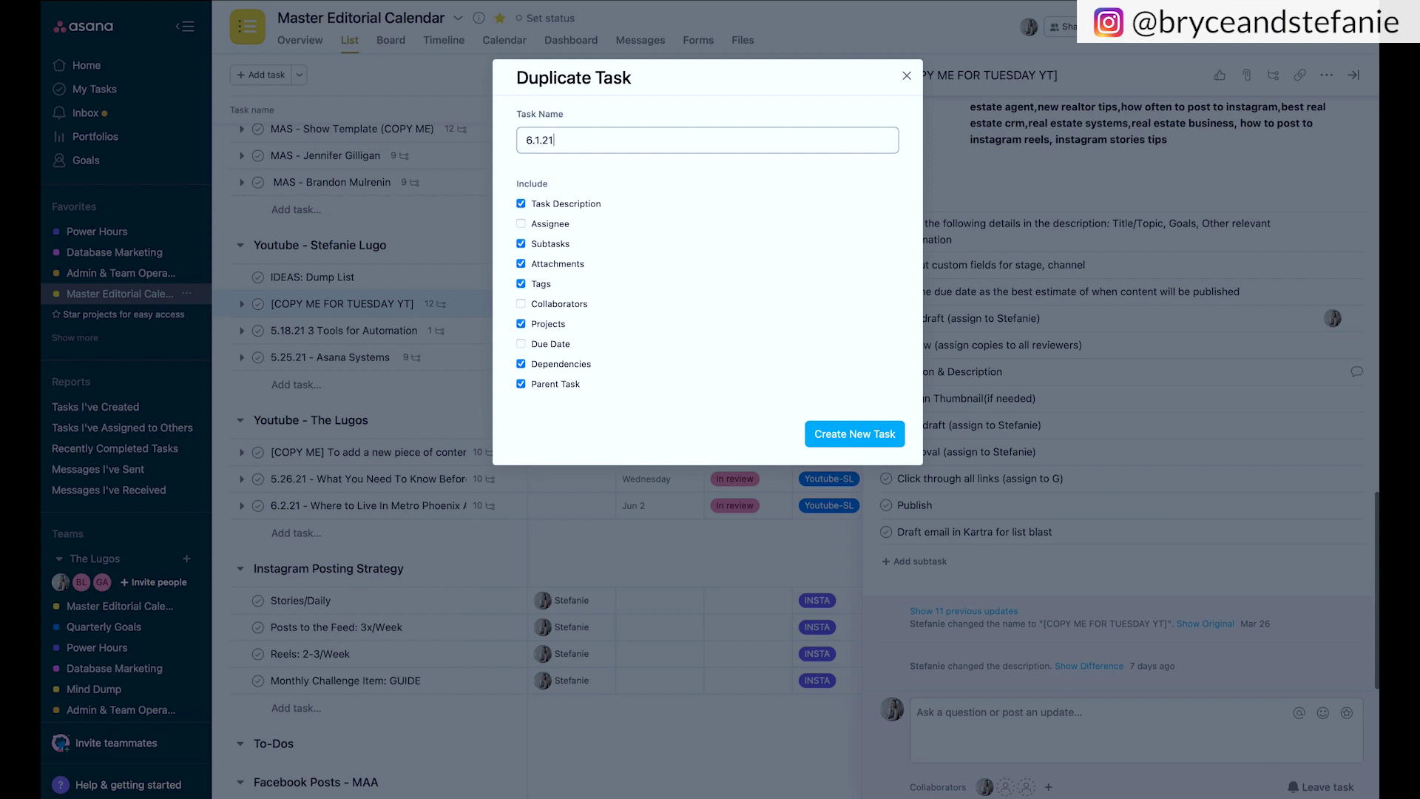
pyautogui.write('.1.21 New Video for Youtube')
pyautogui.click(851, 438)
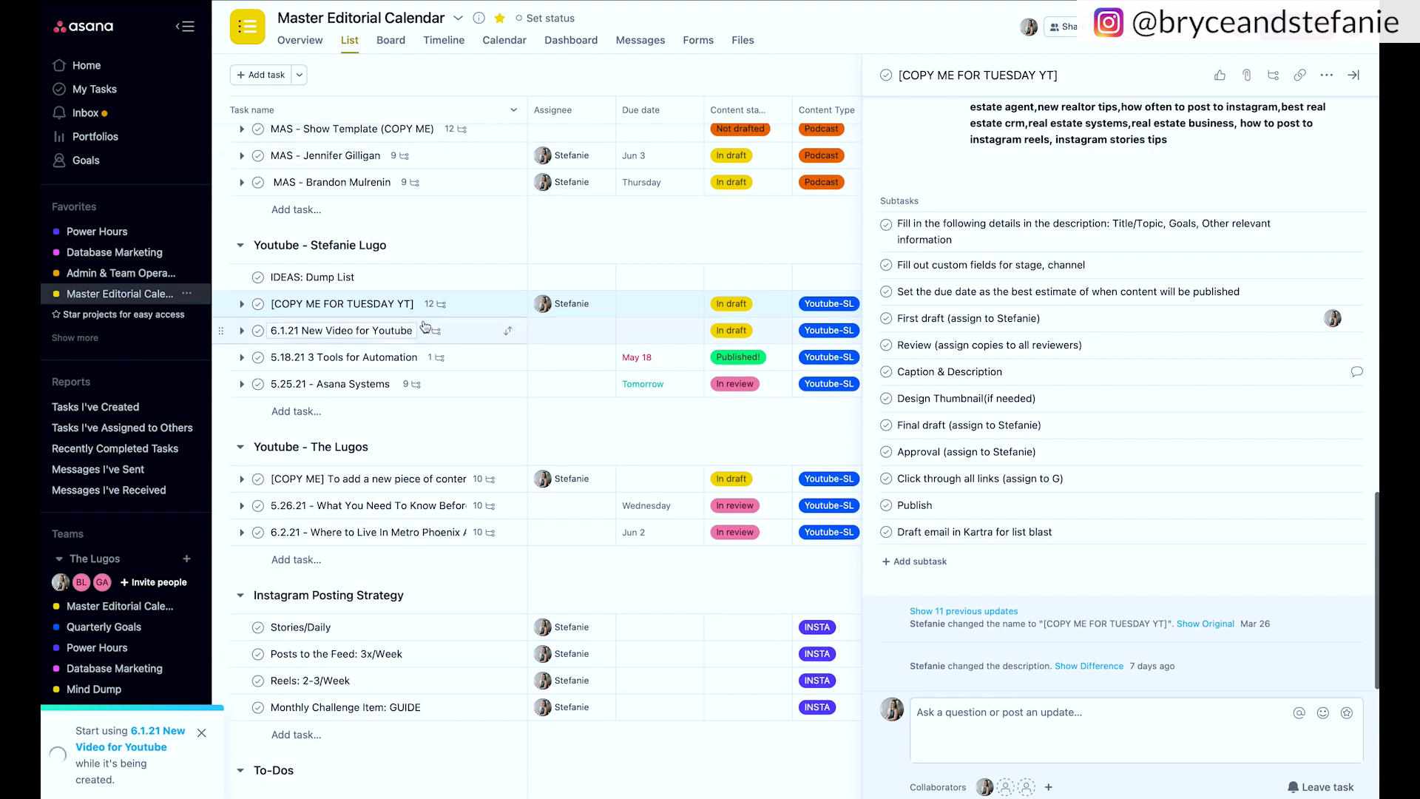
# Move 6.1.21 New Video for Youtube below 5.25.21 - Asana Systems
pyautogui.moveTo(221, 331); pyautogui.dragTo(226, 391)
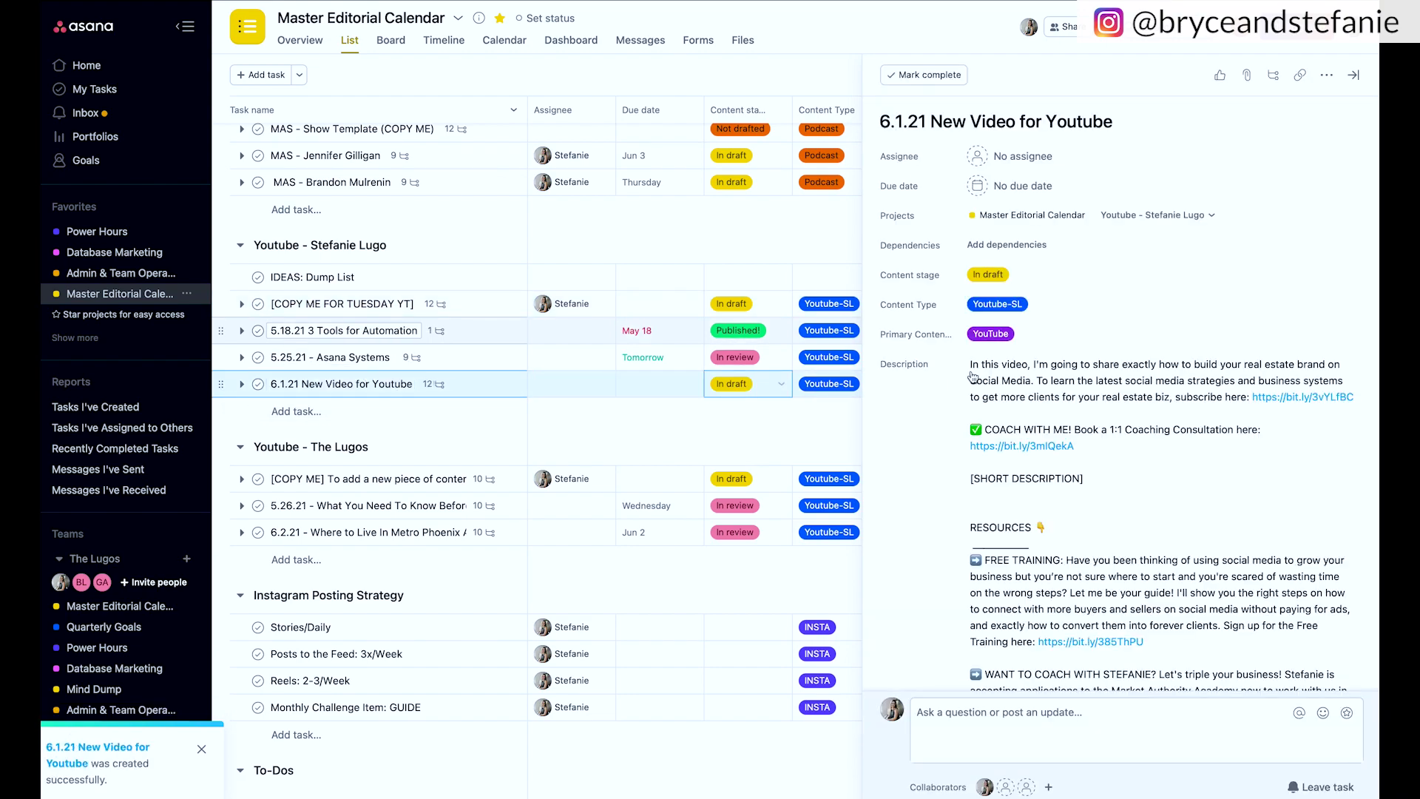
pyautogui.scroll(-10, 1015, 562)
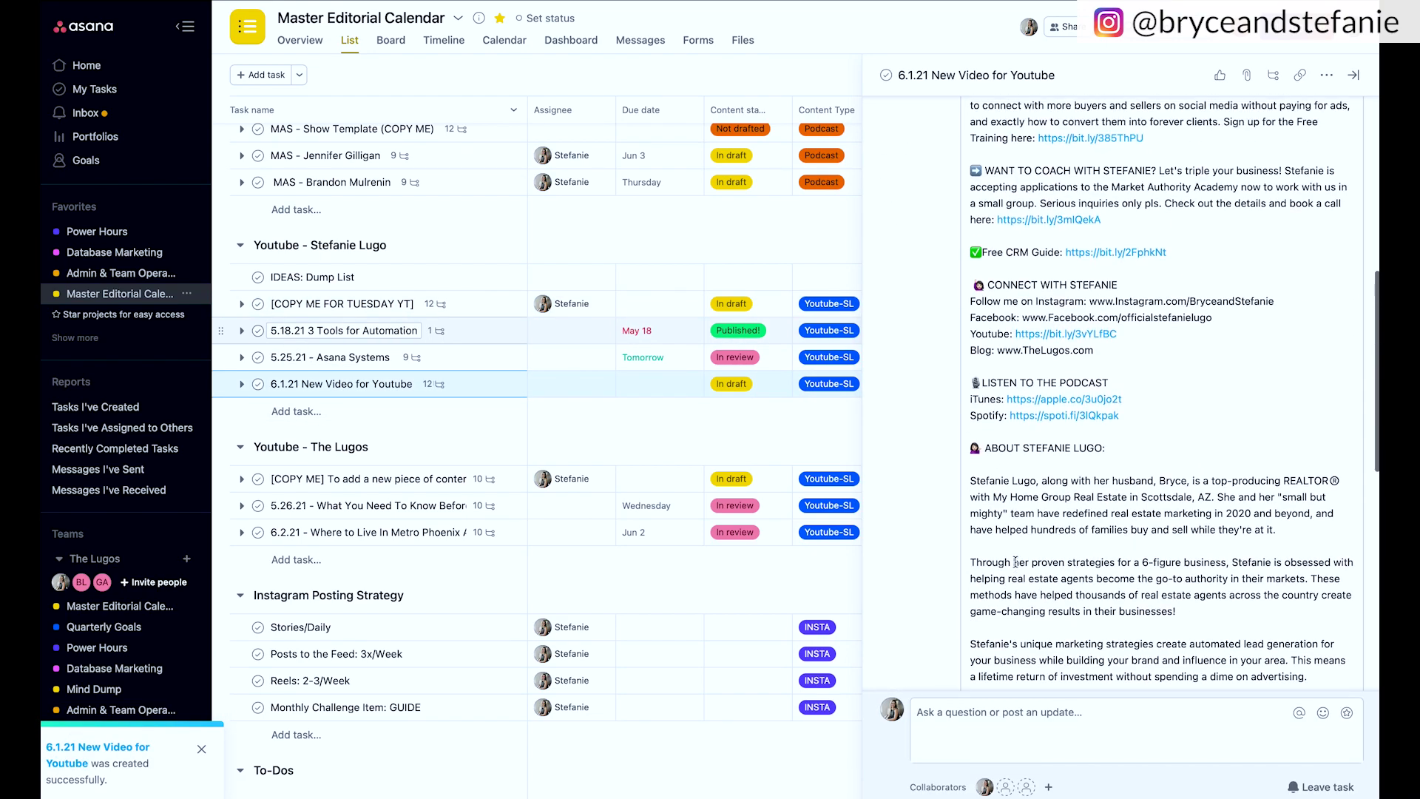
pyautogui.scroll(5, 1016, 563)
pyautogui.scroll(-9, 954, 482)
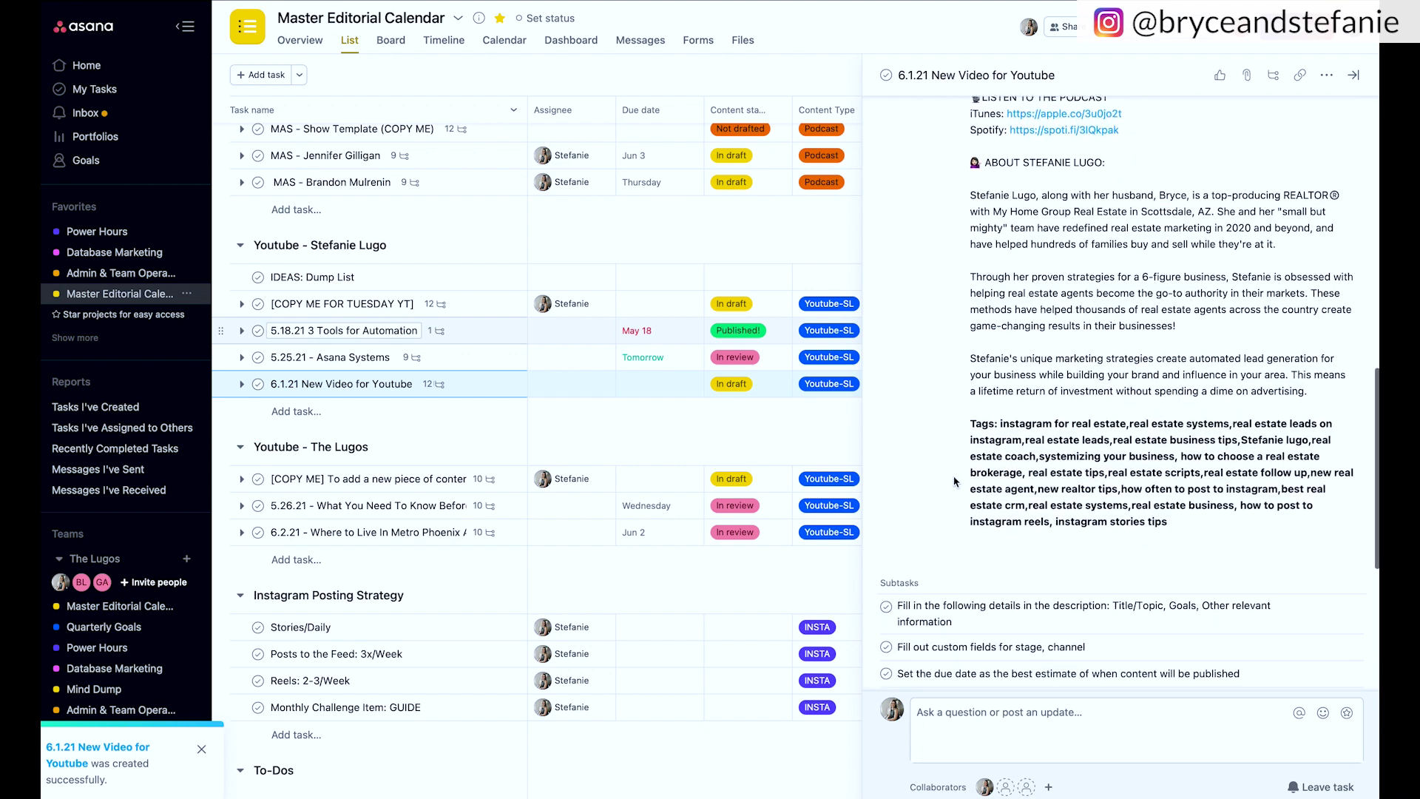
pyautogui.scroll(-5, 955, 481)
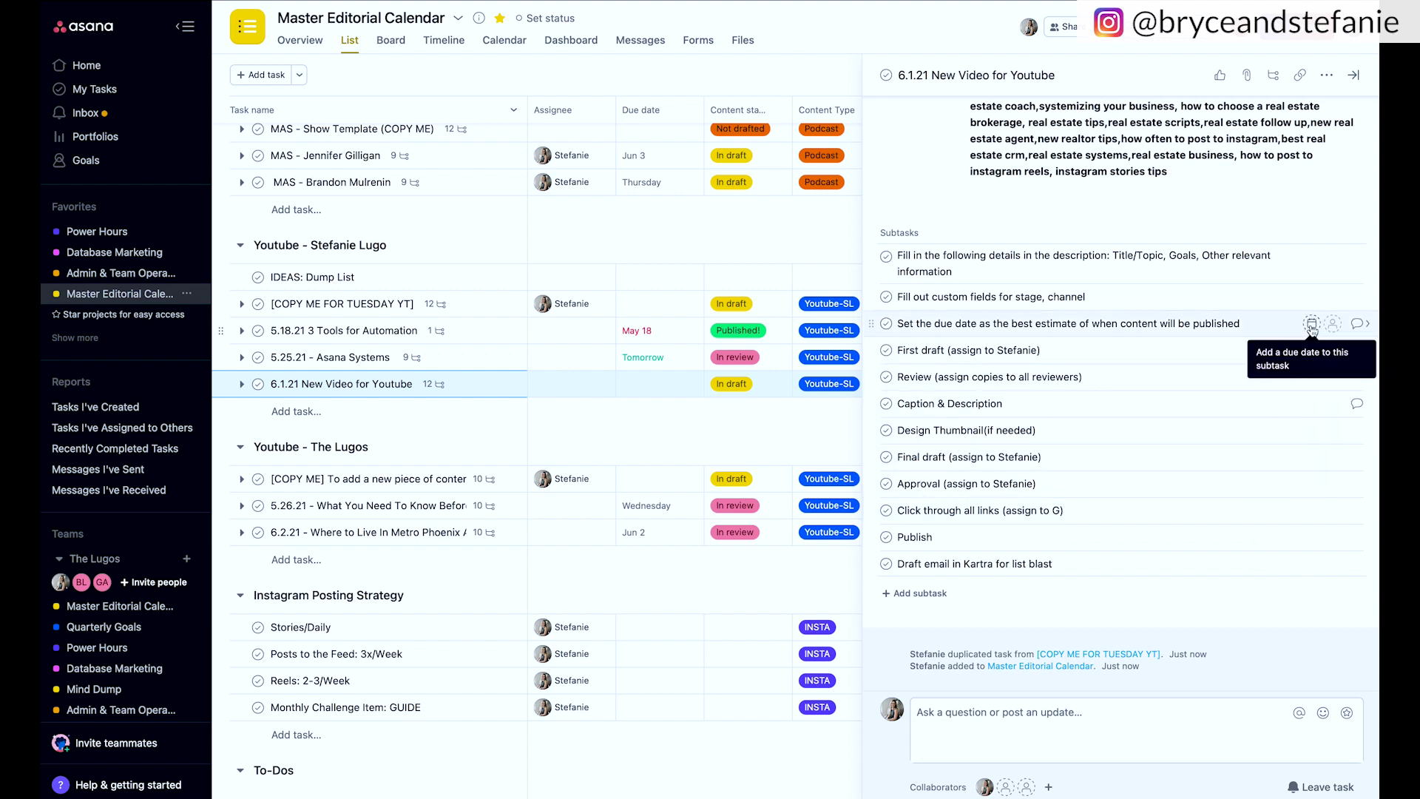
pyautogui.click(1312, 326)
# Pick June 1 for the Set the due date subtask and close the date picker
pyautogui.click(1200, 540)
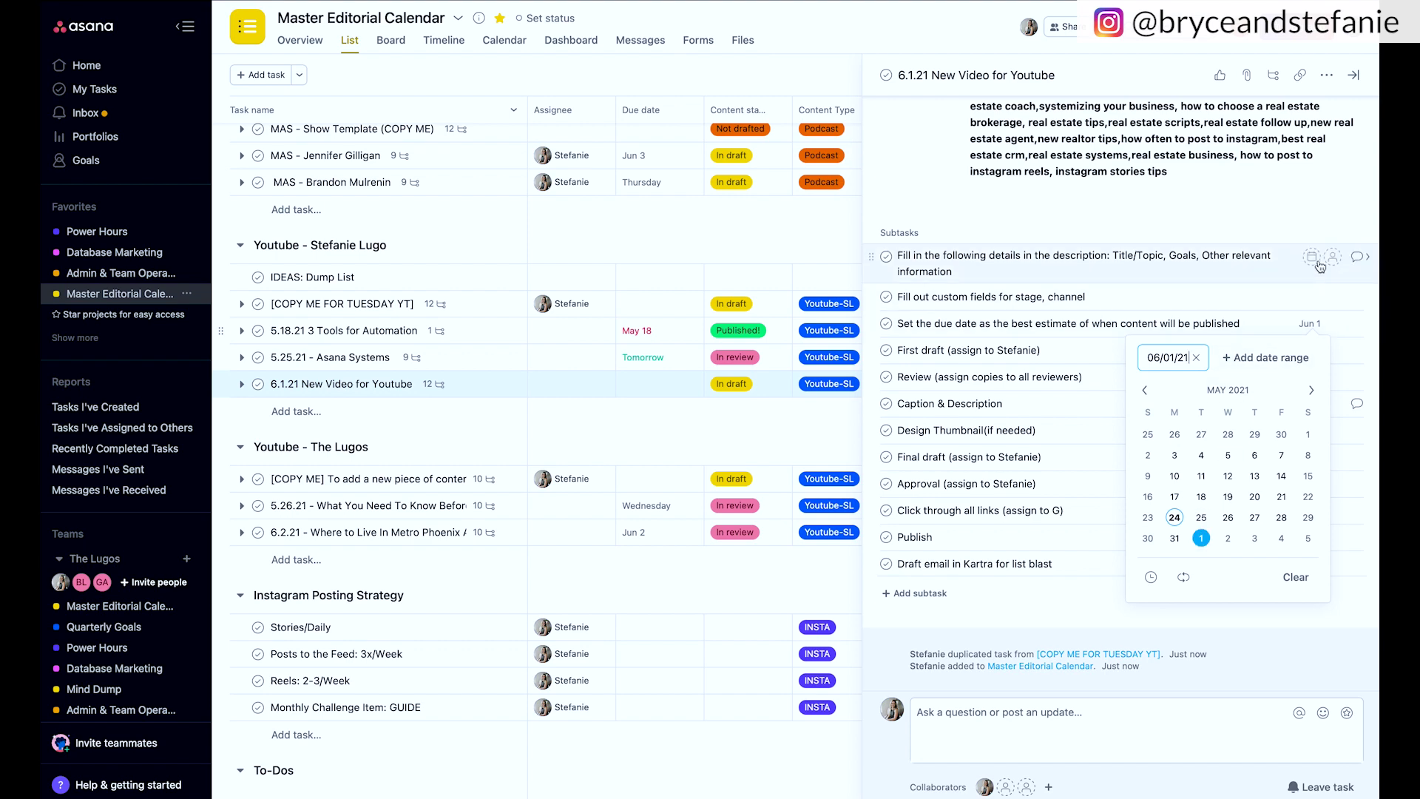
pyautogui.click(1242, 275)
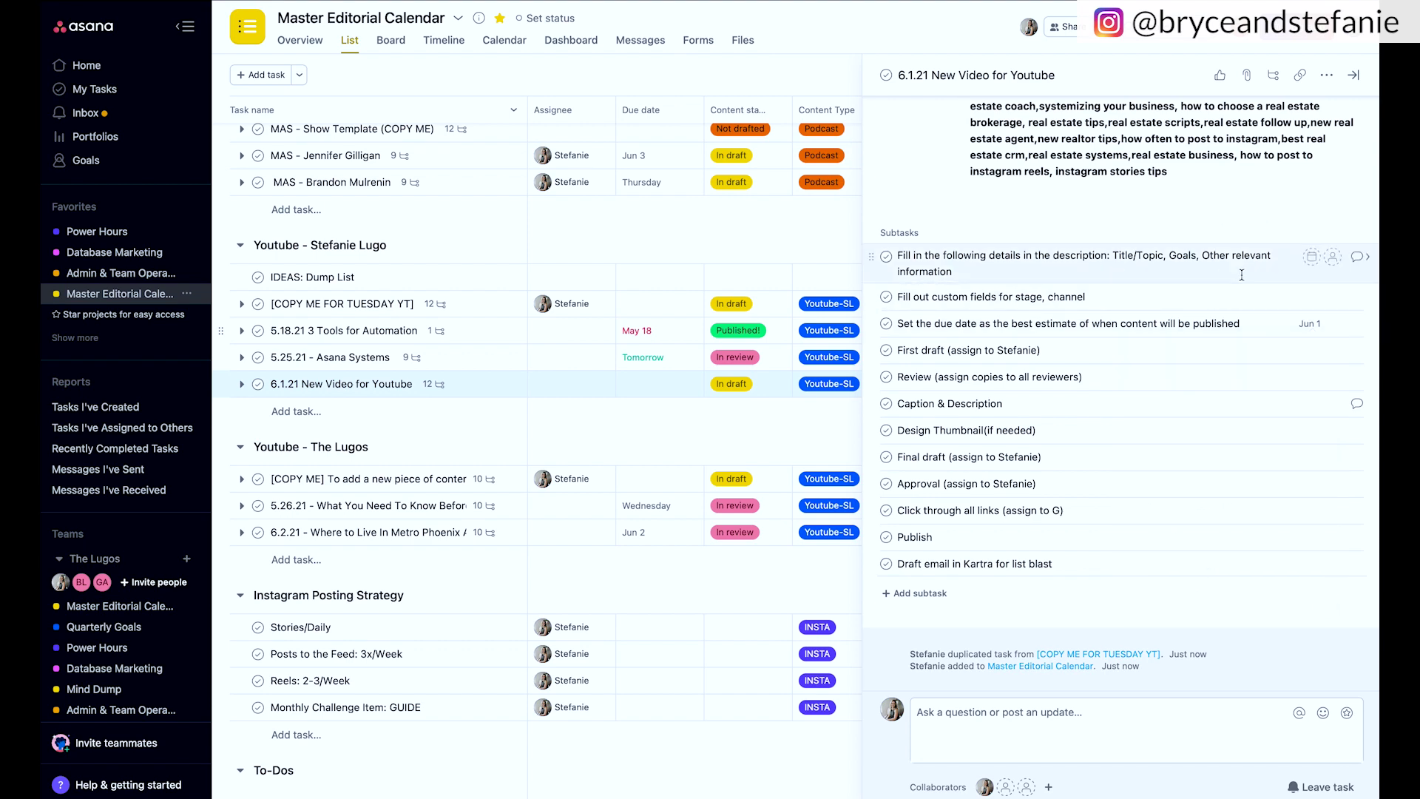
pyautogui.scroll(15, 1034, 259)
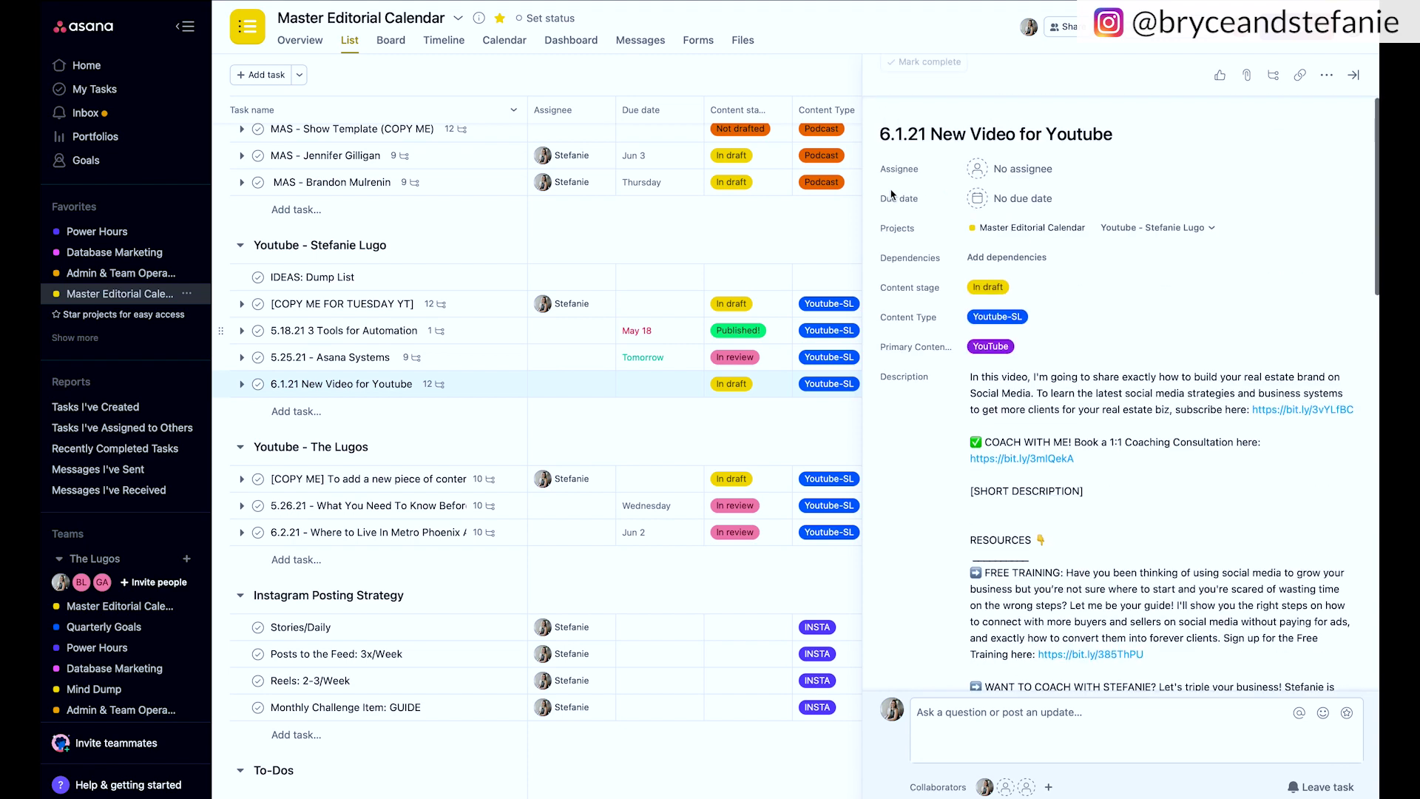
pyautogui.click(979, 157)
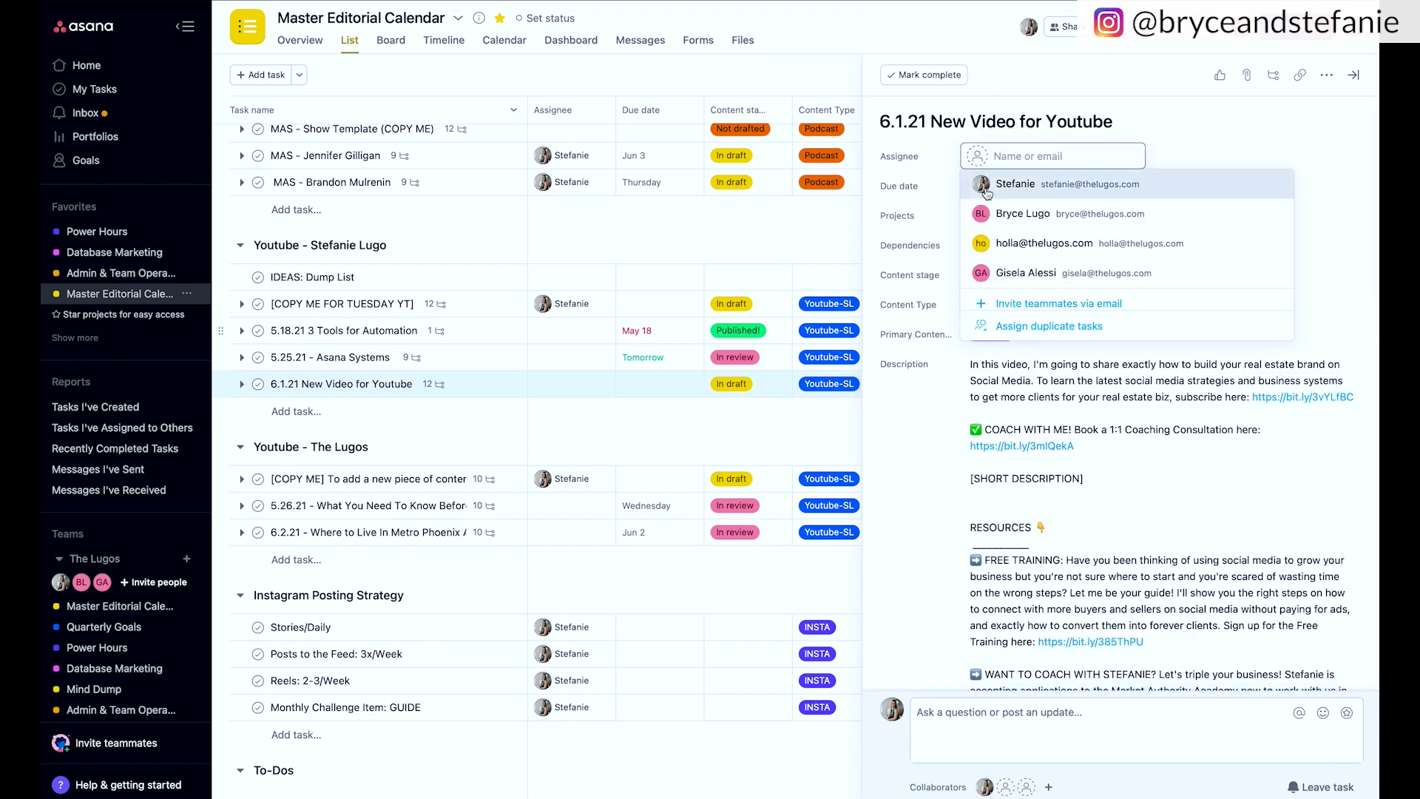
# Assign 6.1.21 New Video for Youtube to the usual YouTube teammate and make it due June 1
pyautogui.click(1015, 184)
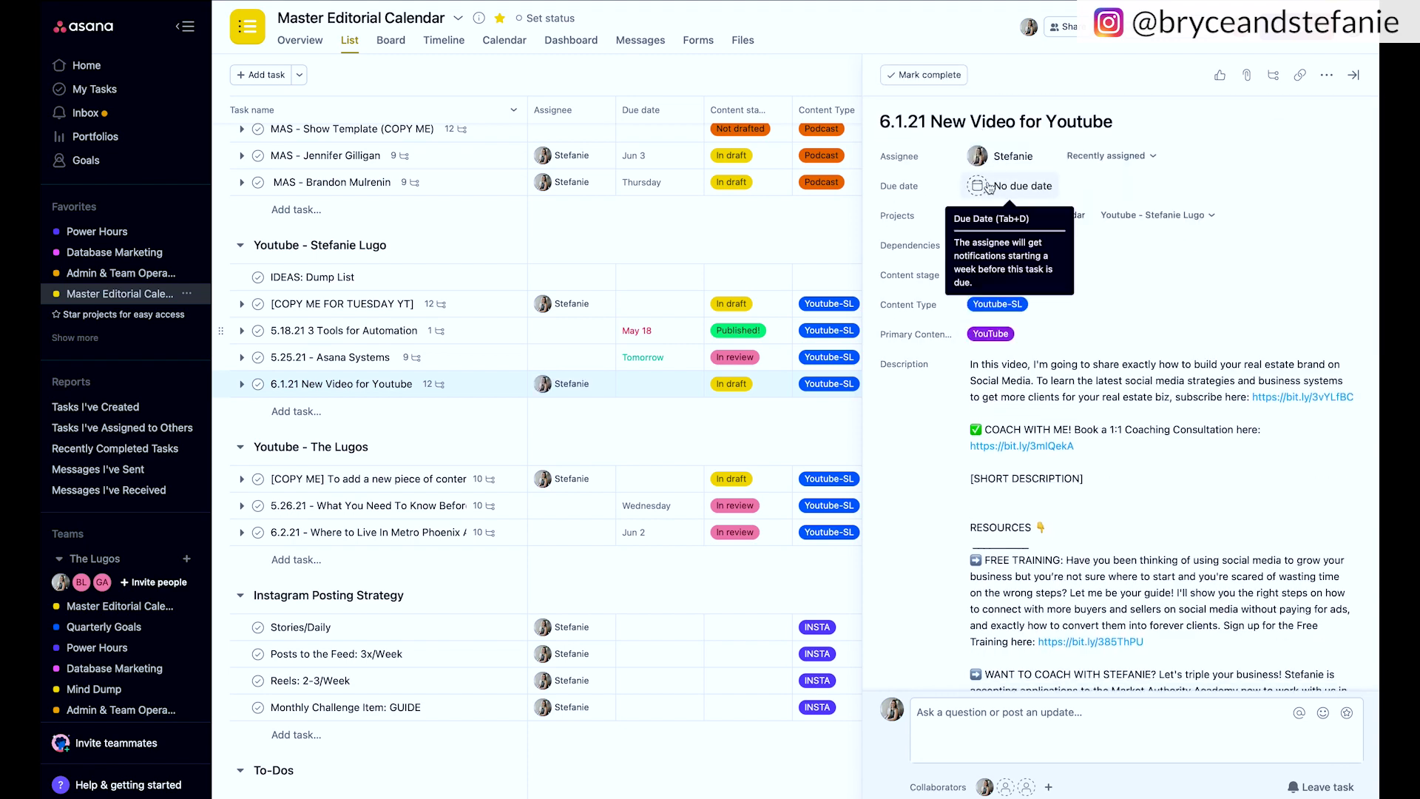
pyautogui.click(989, 187)
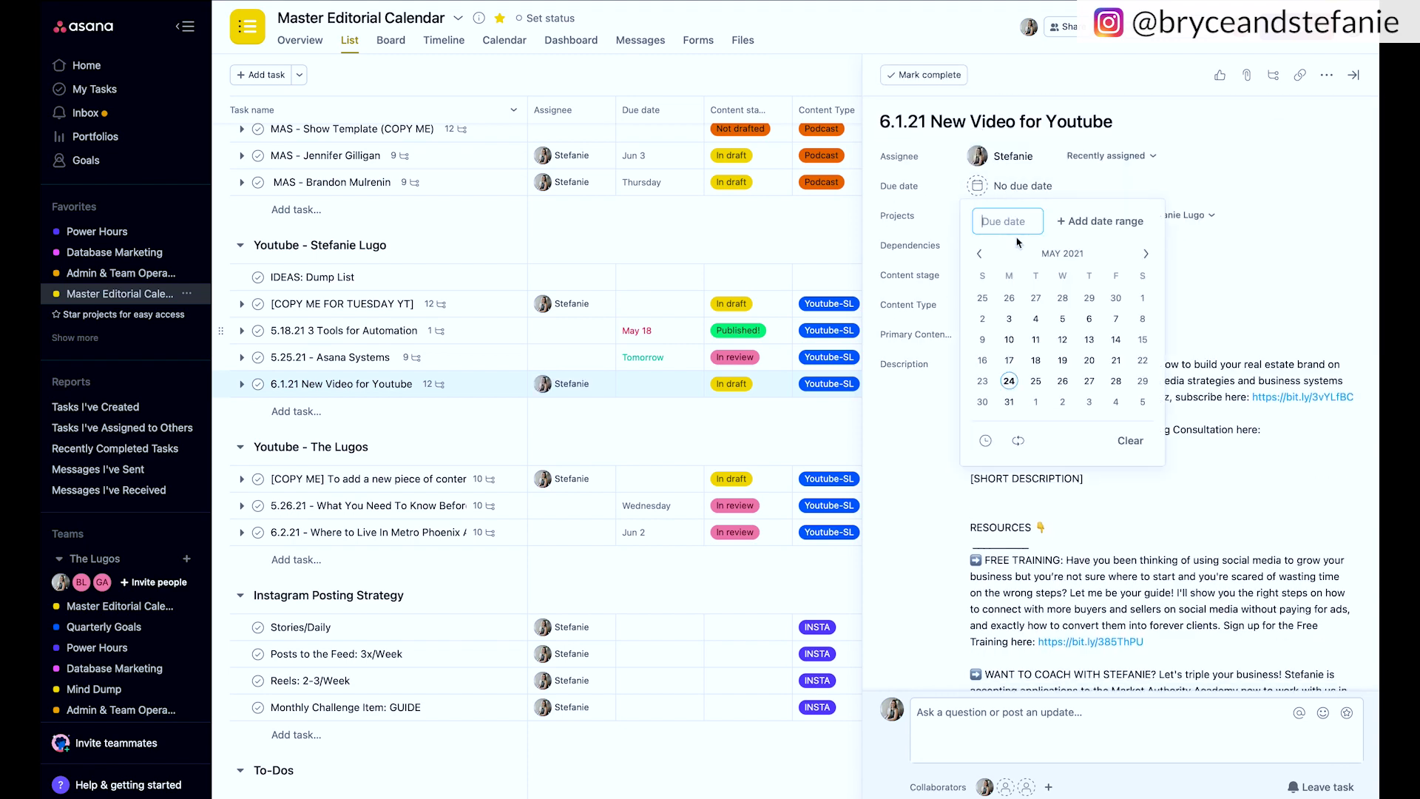
pyautogui.click(1037, 402)
pyautogui.click(903, 219)
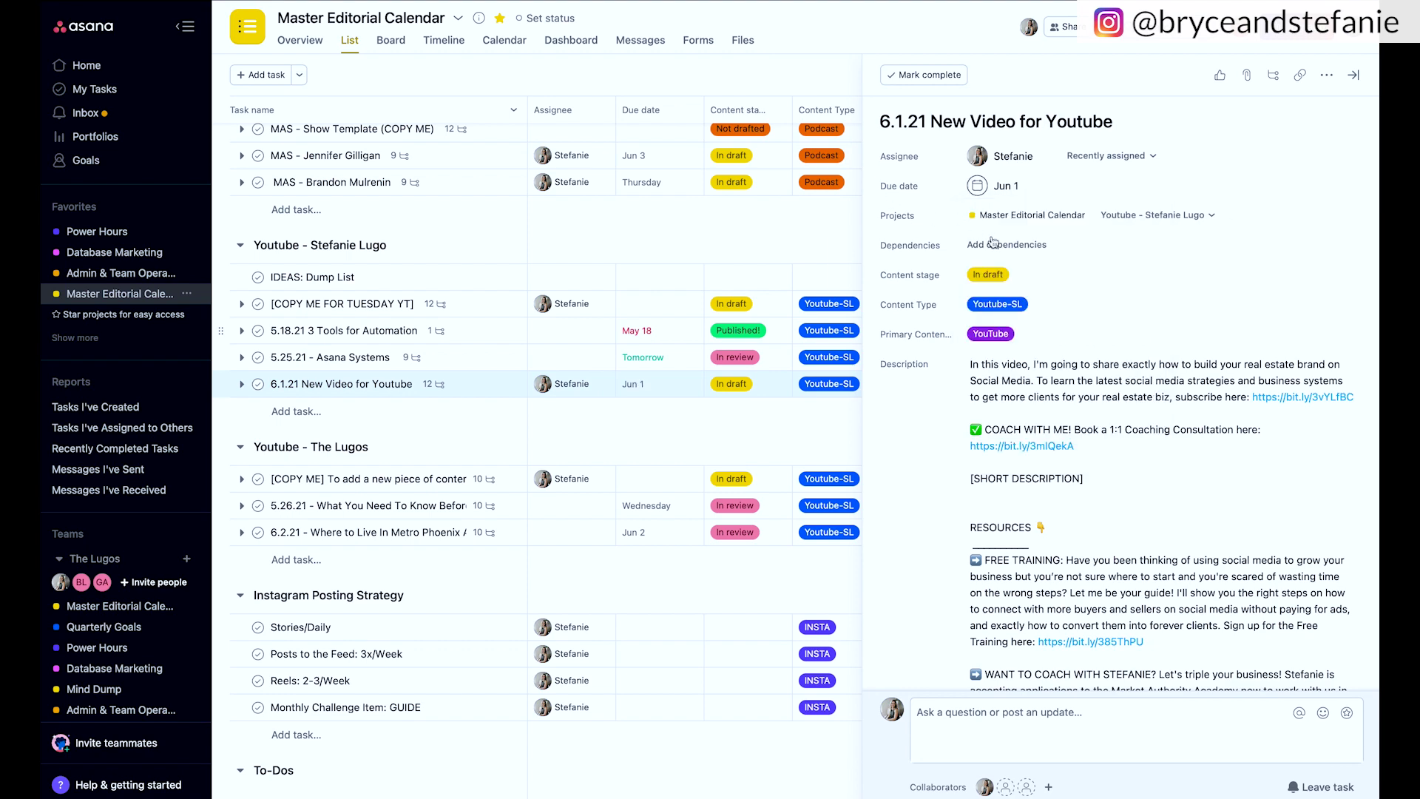
pyautogui.scroll(-1, 925, 226)
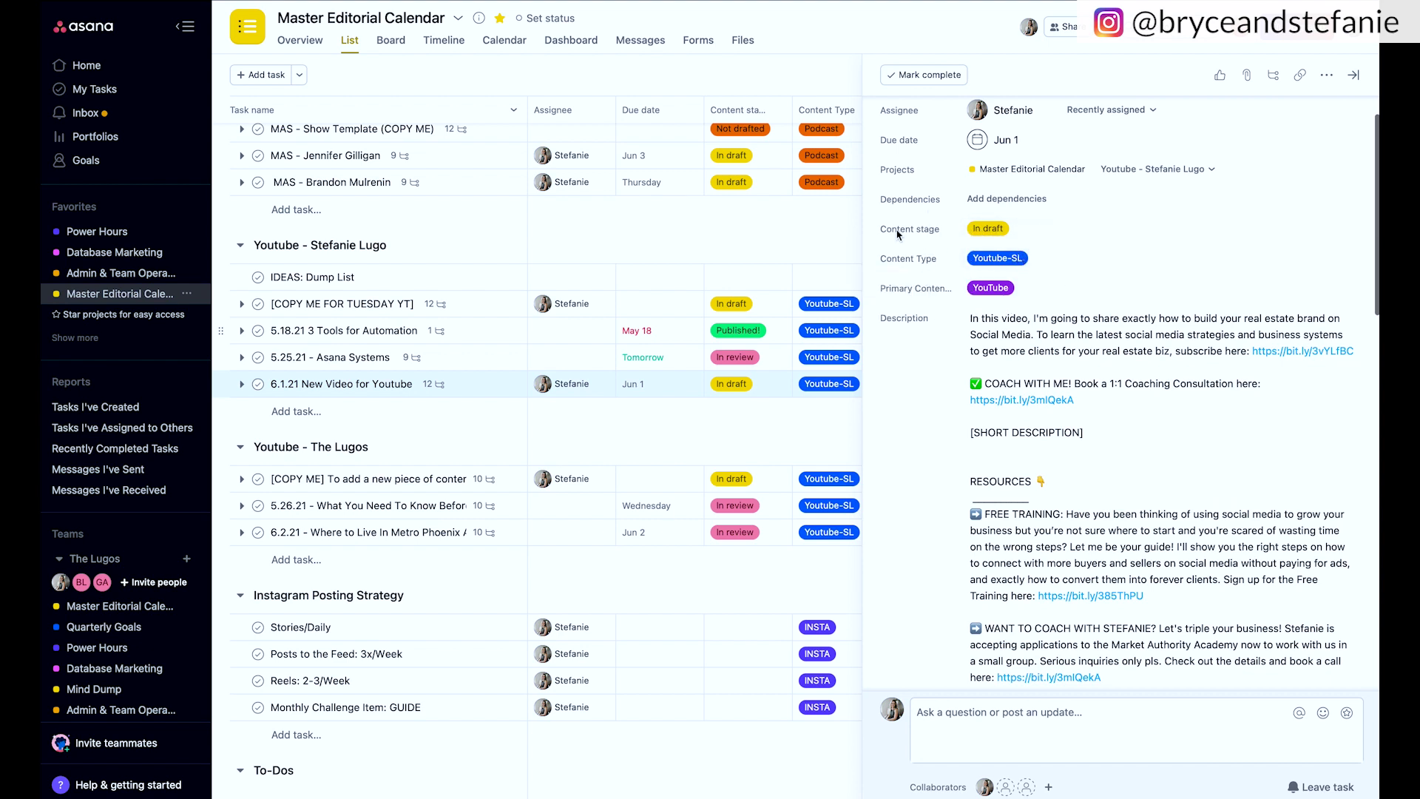
pyautogui.moveTo(933, 287)
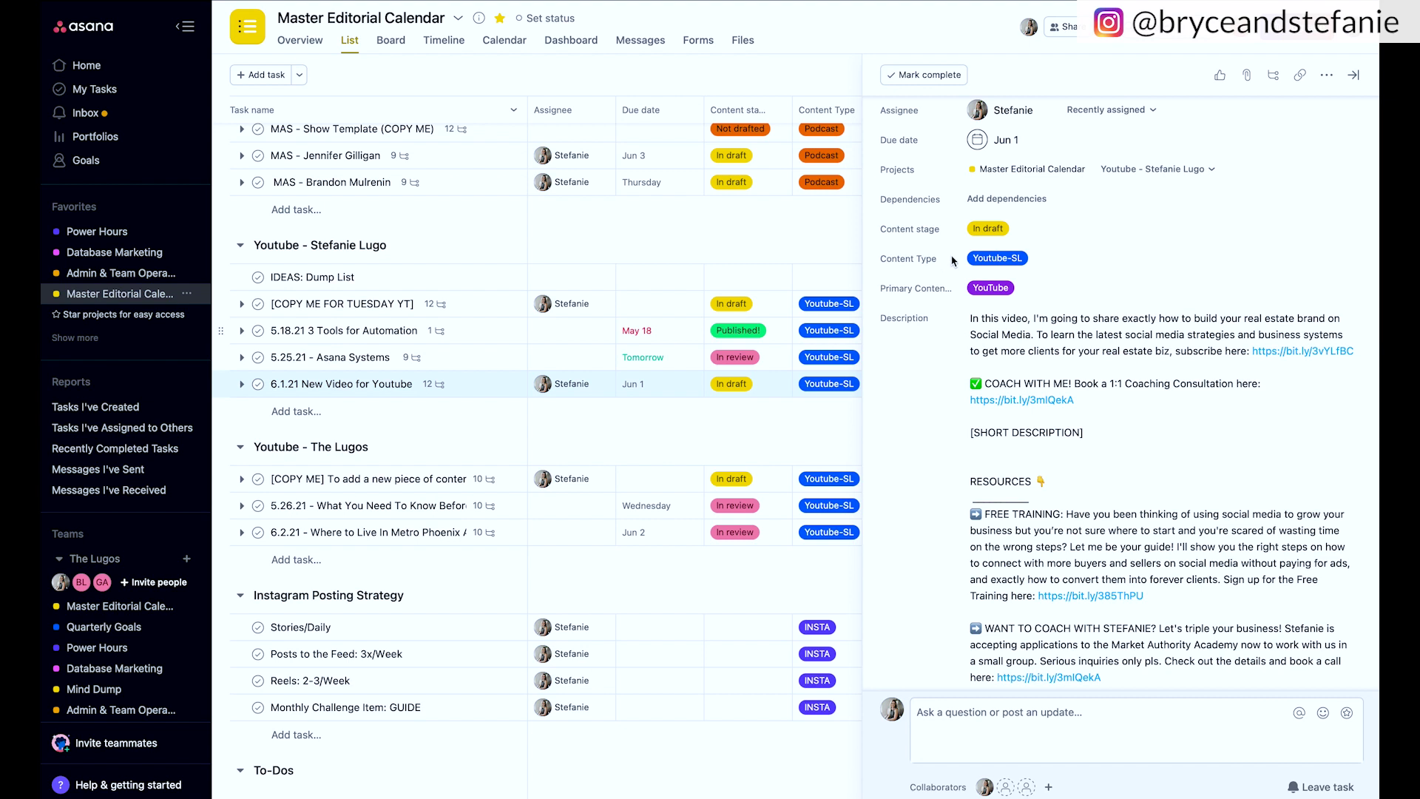
pyautogui.click(1008, 230)
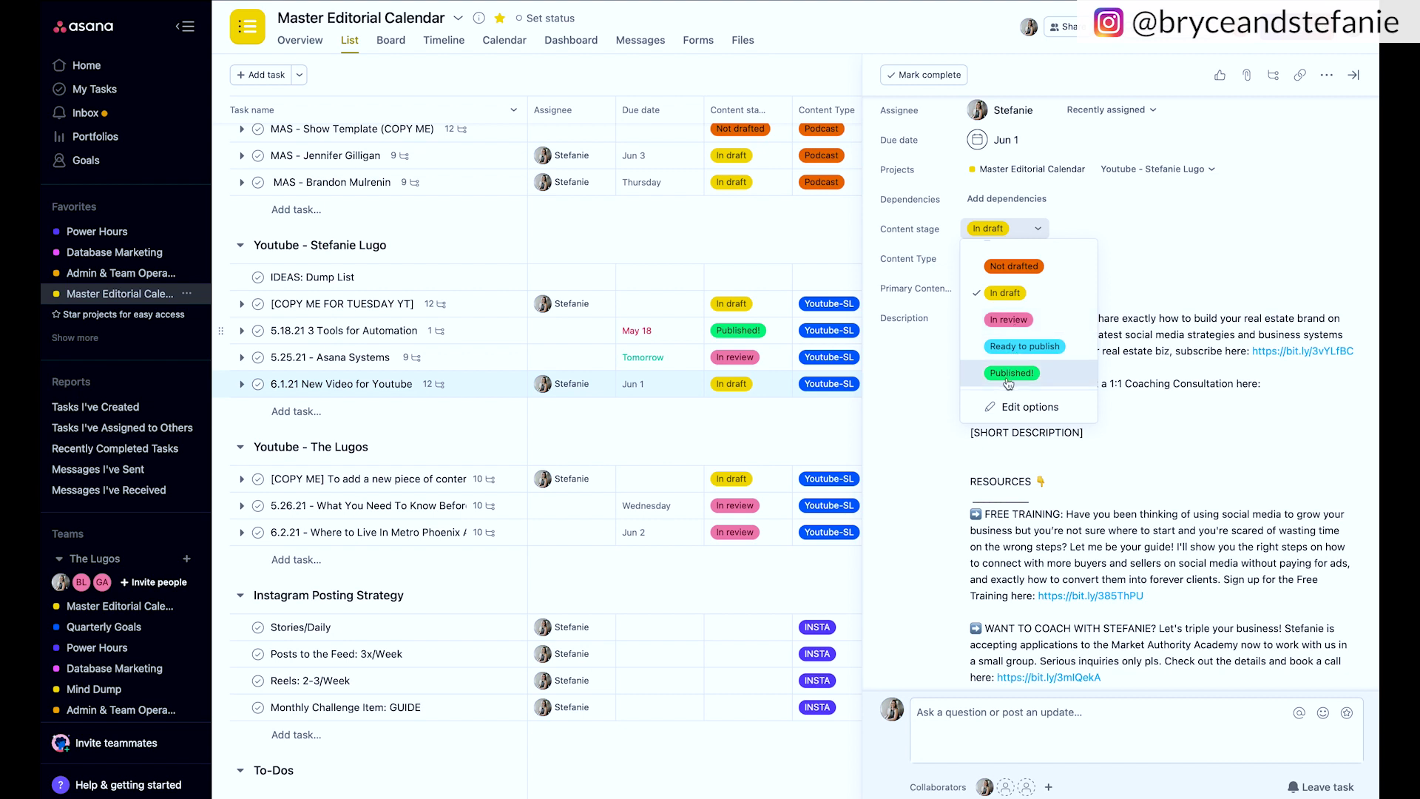
pyautogui.click(1094, 231)
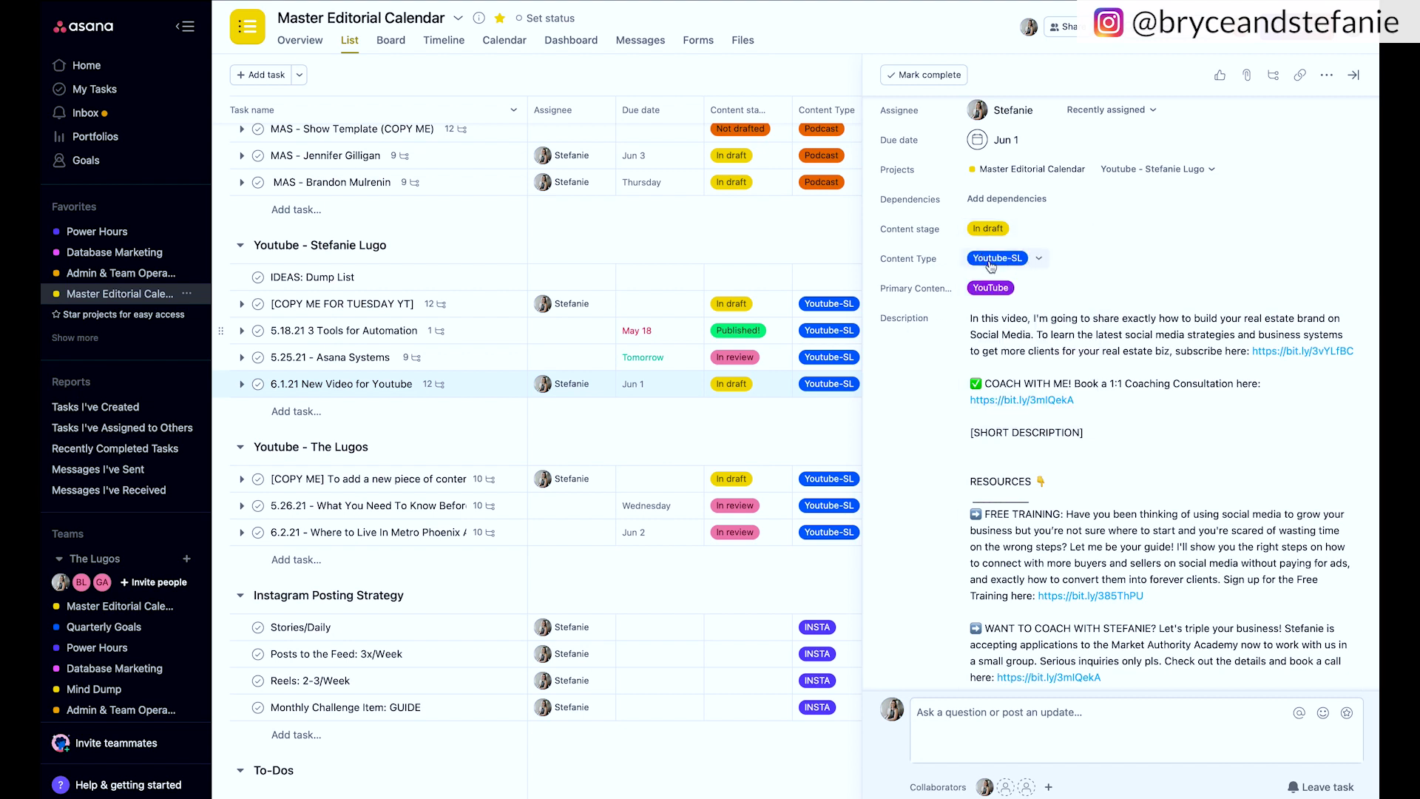
pyautogui.scroll(-3, 945, 428)
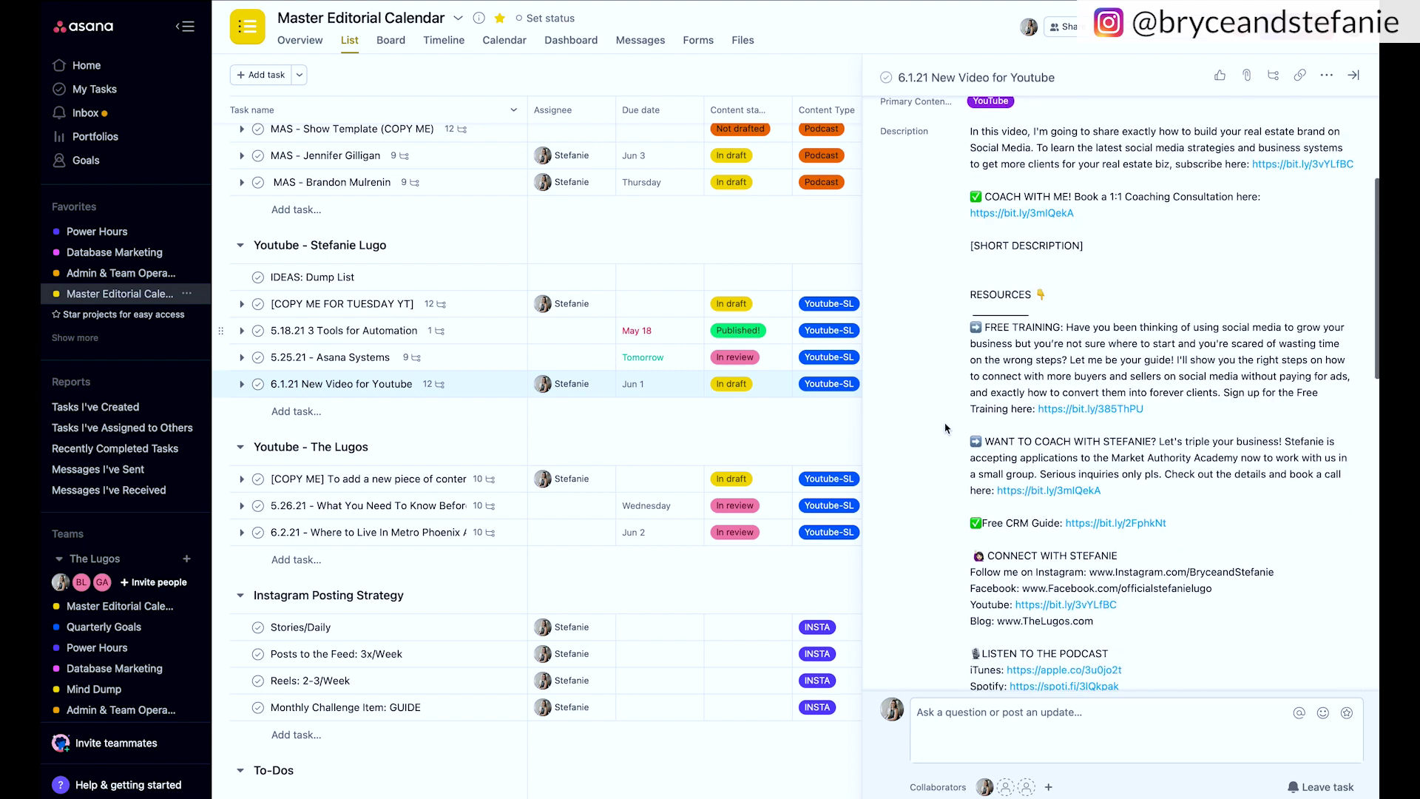
pyautogui.scroll(5, 1073, 473)
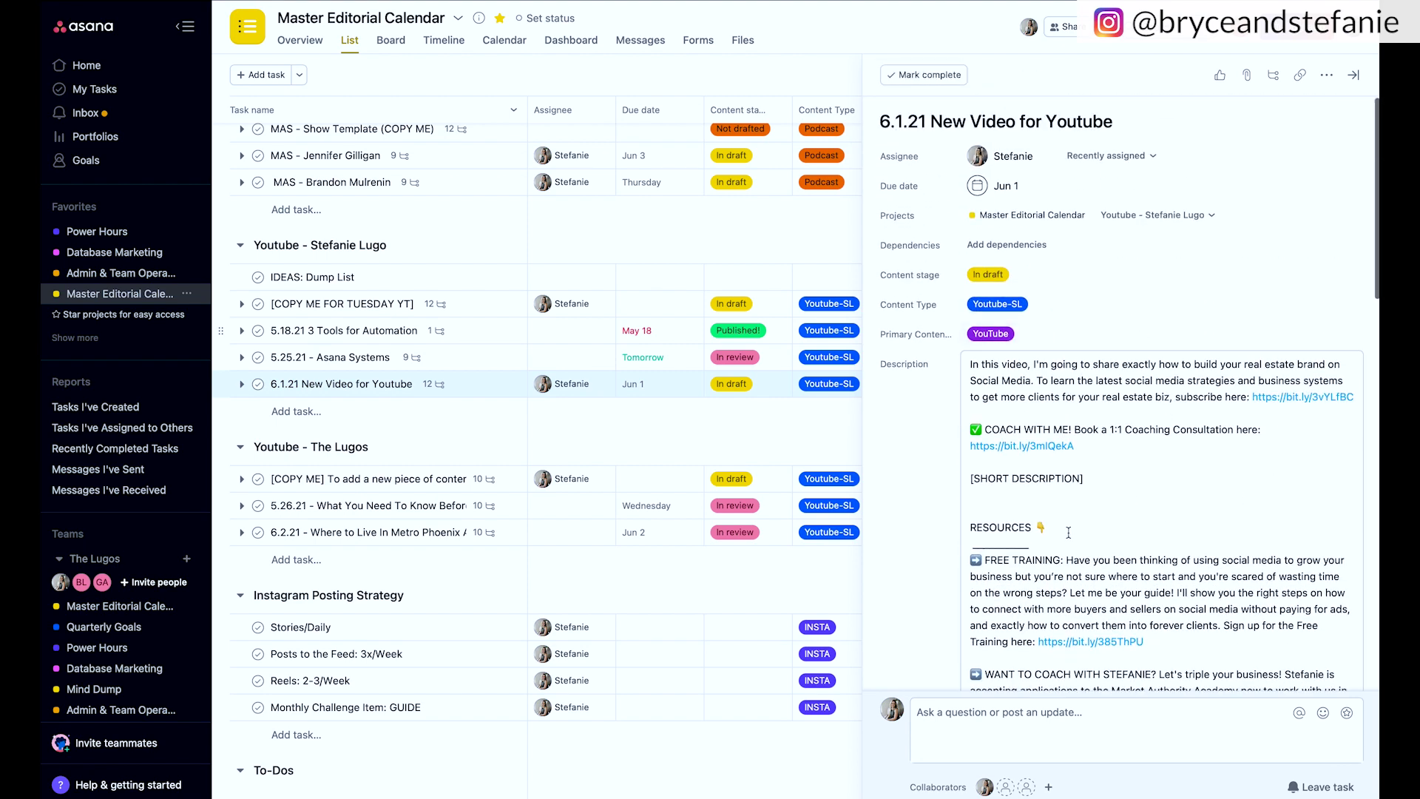
pyautogui.scroll(-5, 1077, 590)
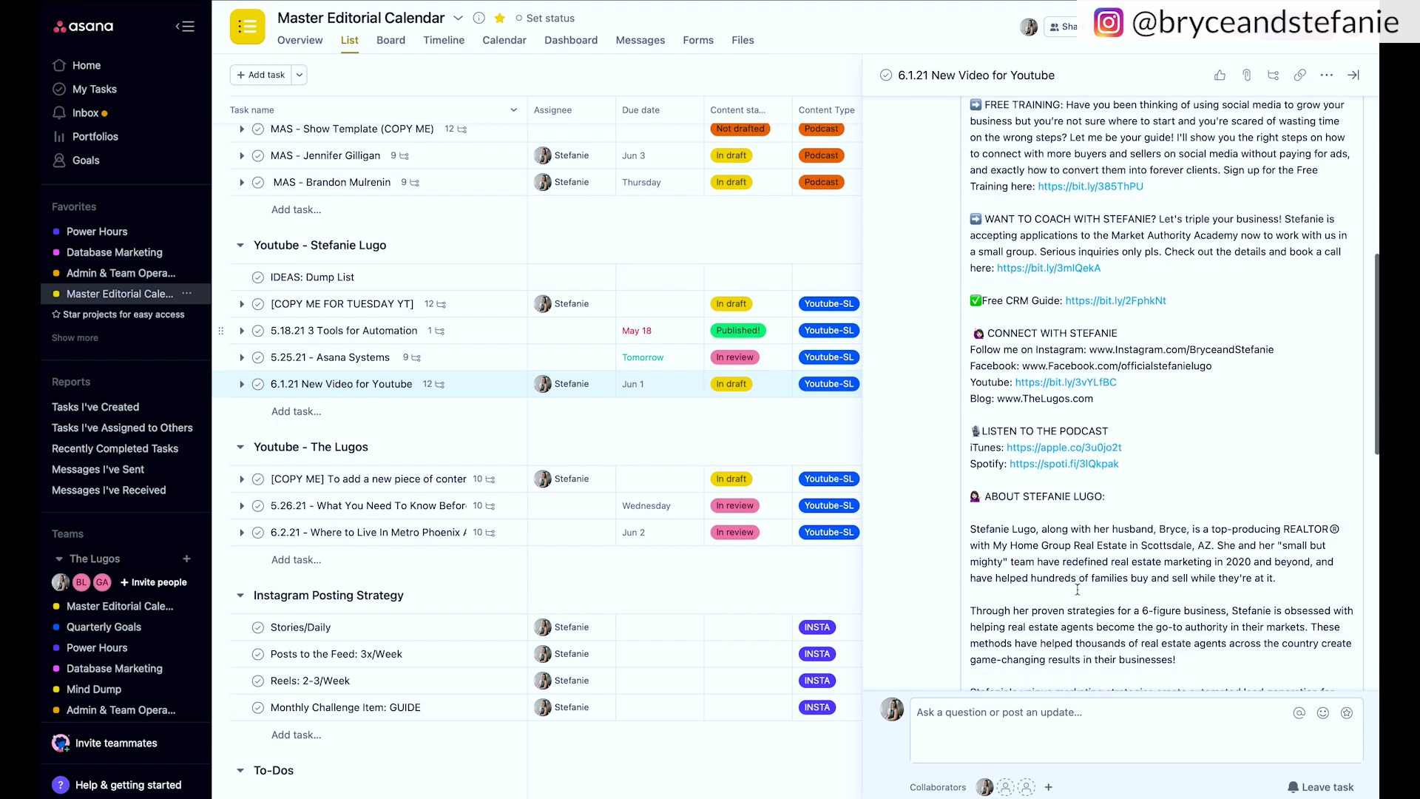
pyautogui.scroll(3, 1077, 590)
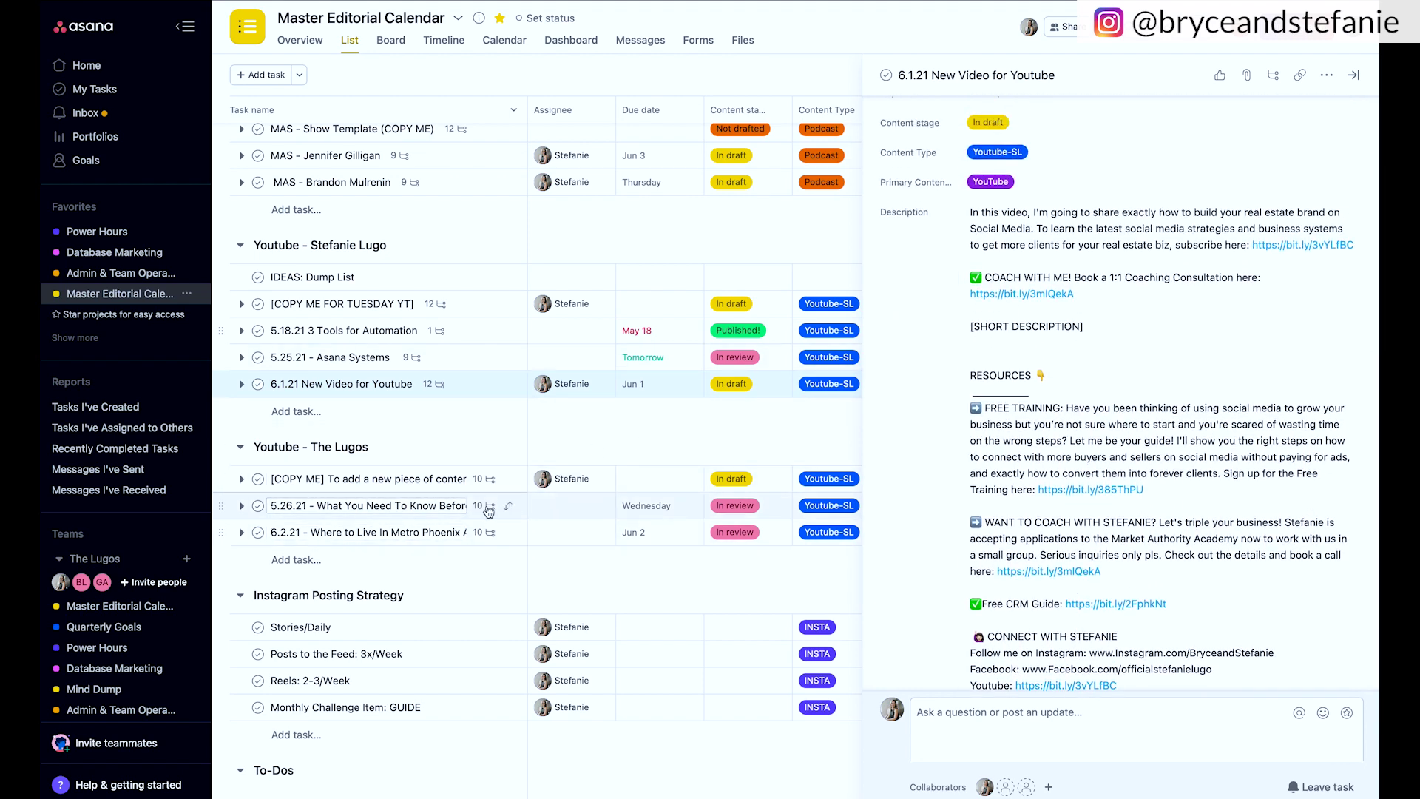
pyautogui.scroll(-10, 1203, 483)
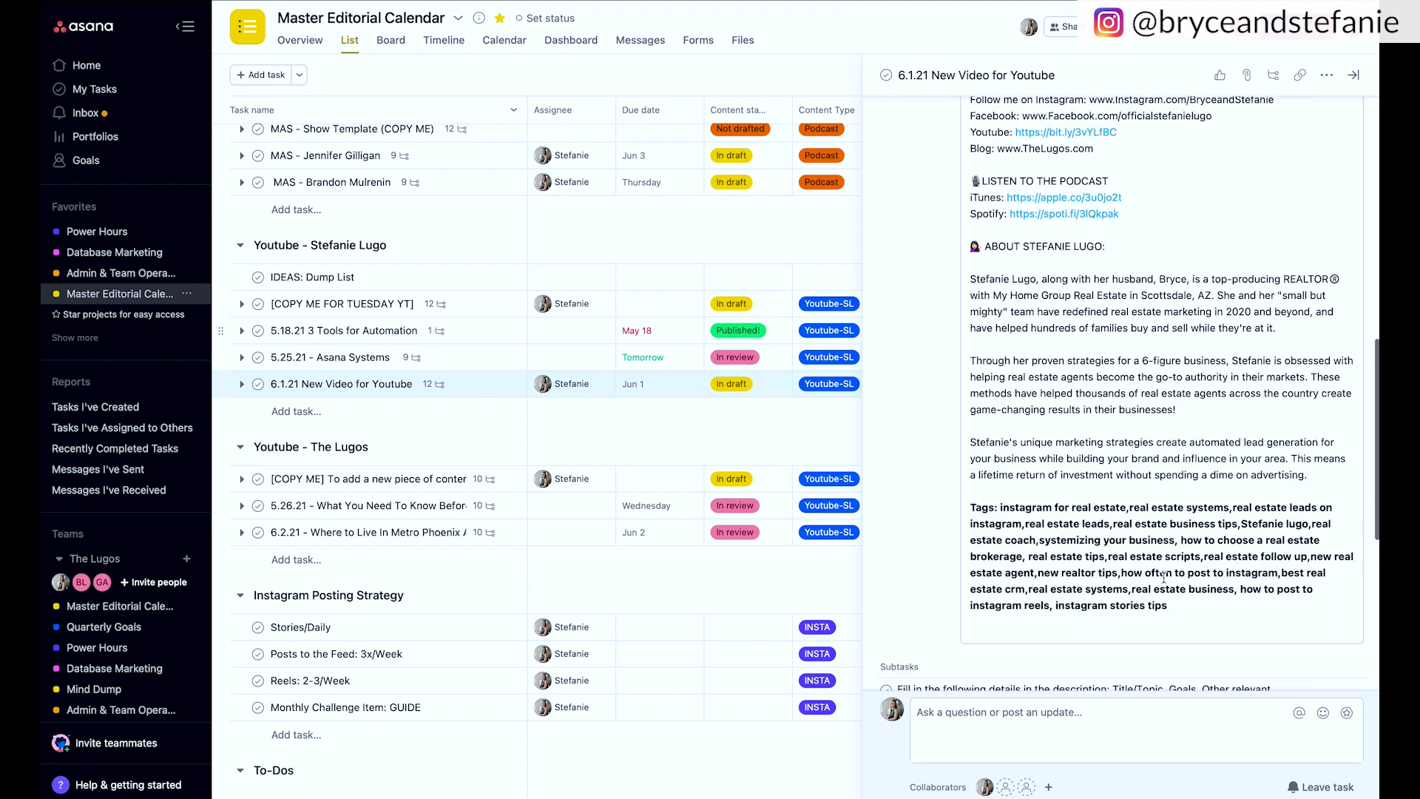
pyautogui.scroll(-2, 1164, 578)
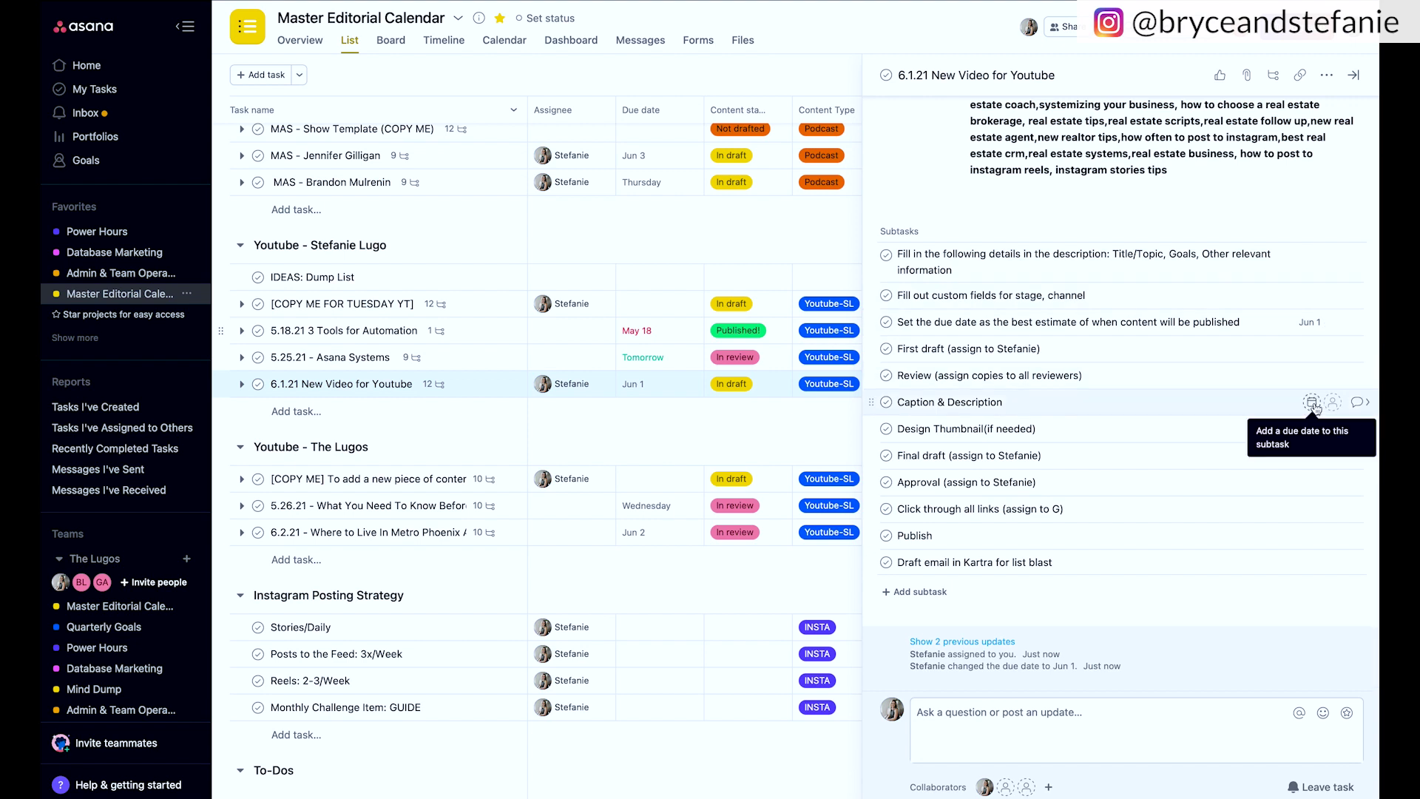
# Make the Caption & Description subtask due May 31 and assign it to the main task's assignee
pyautogui.click(1312, 404)
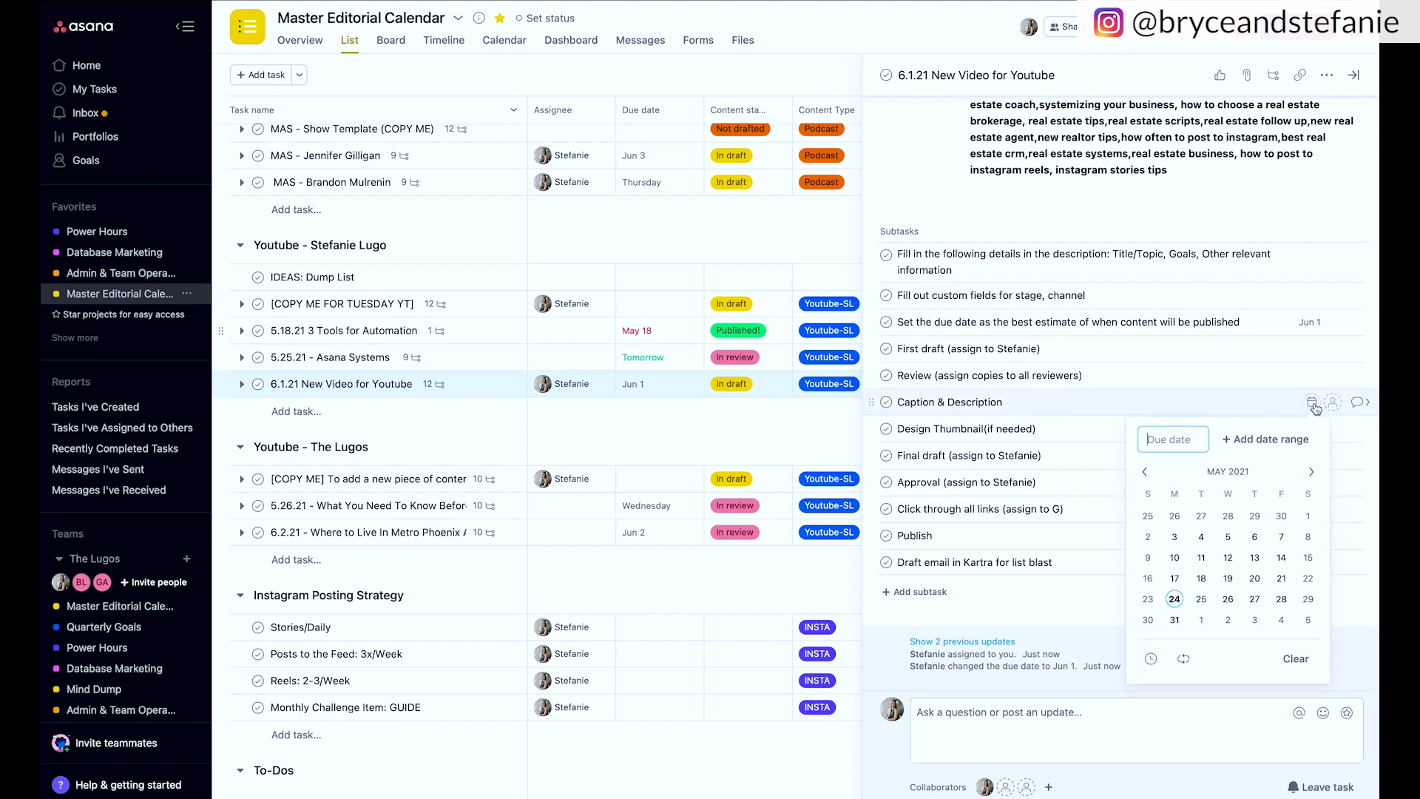
pyautogui.click(1176, 618)
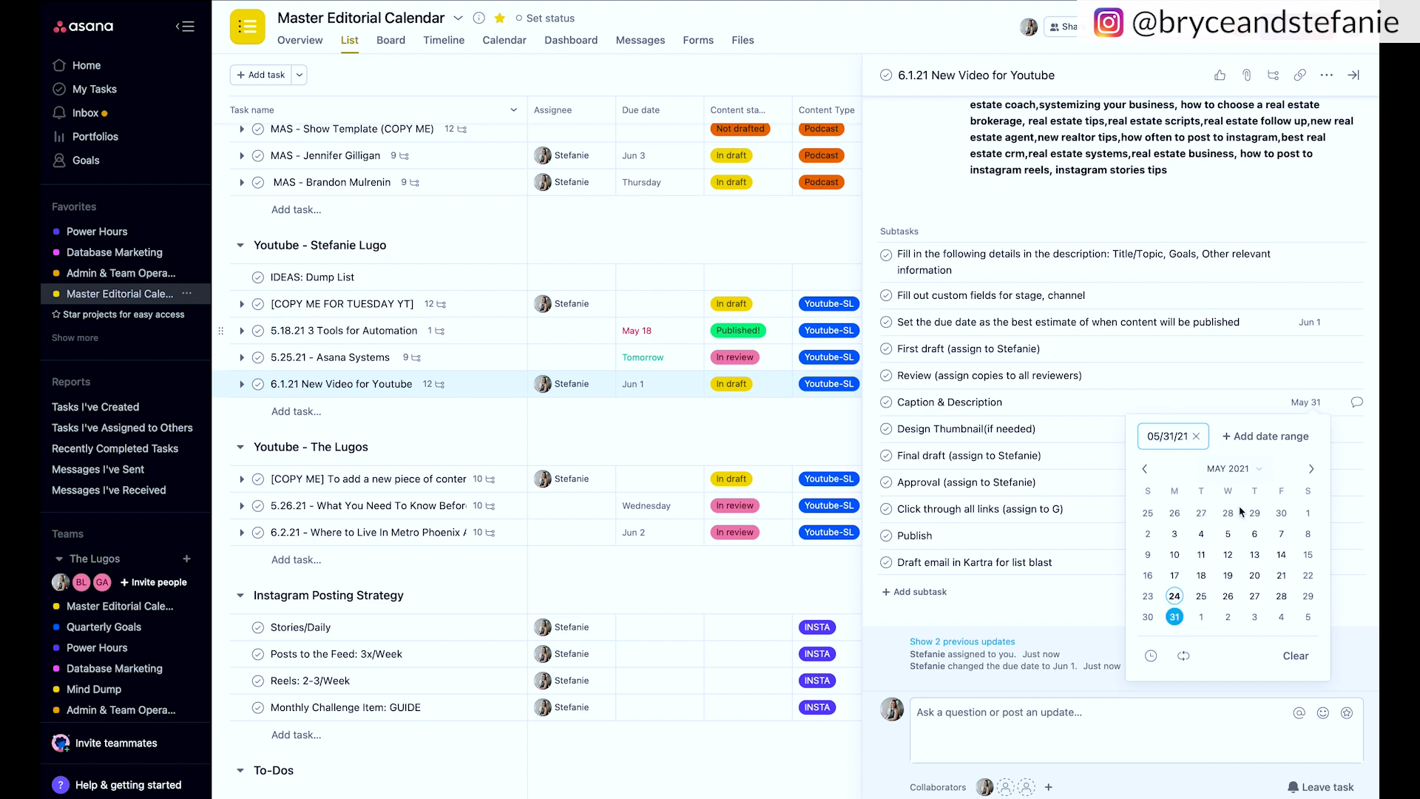
pyautogui.click(1334, 404)
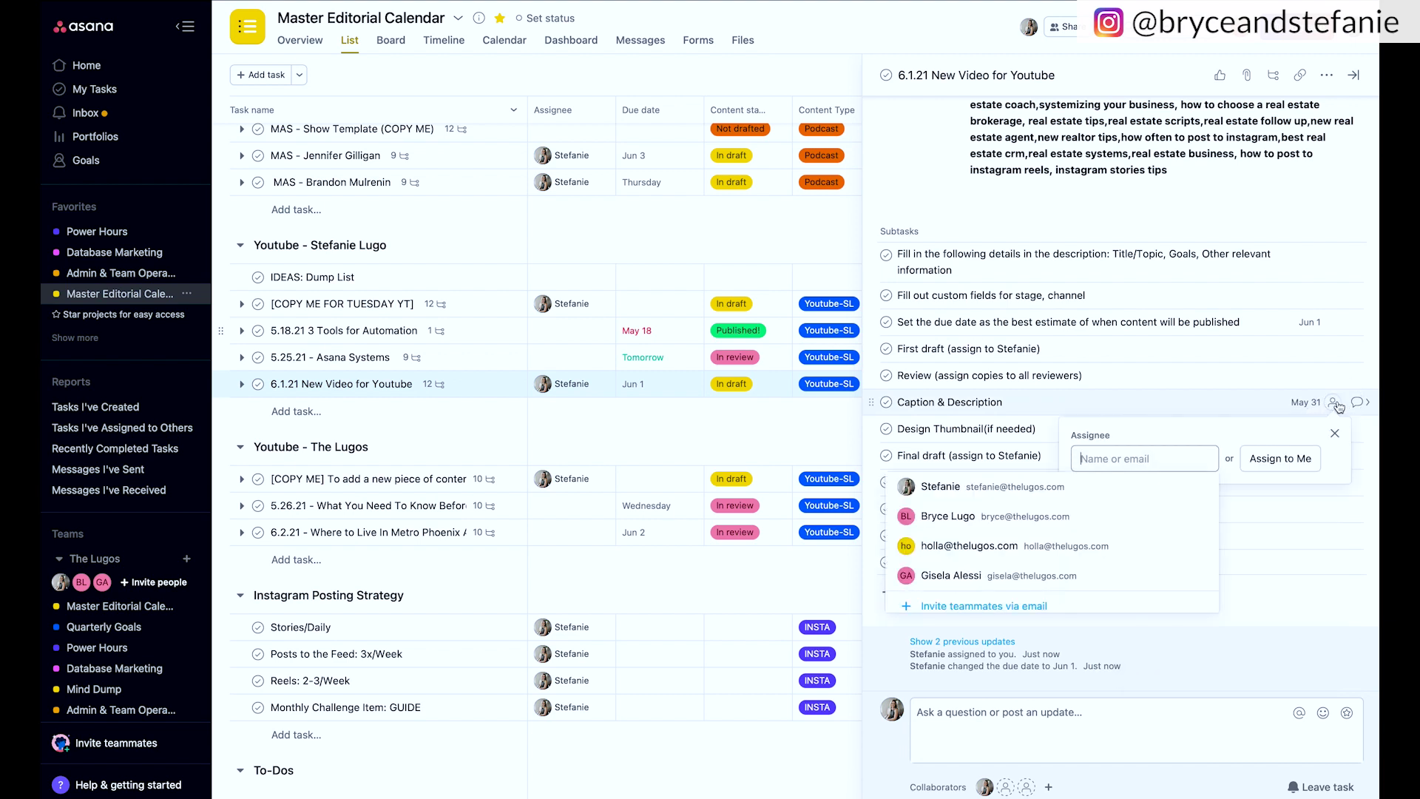
pyautogui.click(1042, 487)
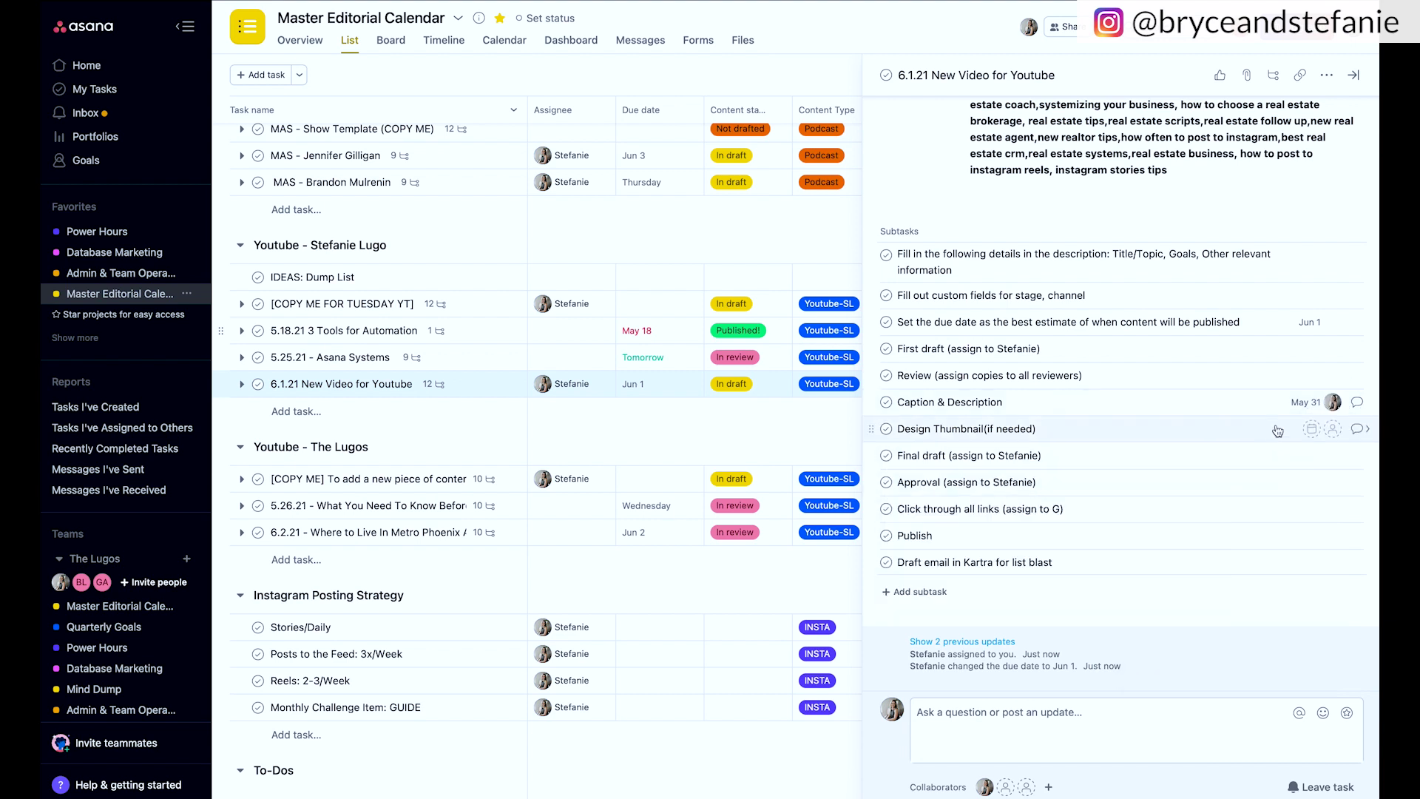
# Assign the Design Thumbnail subtask to another teammate and make it due May 31
pyautogui.click(1333, 431)
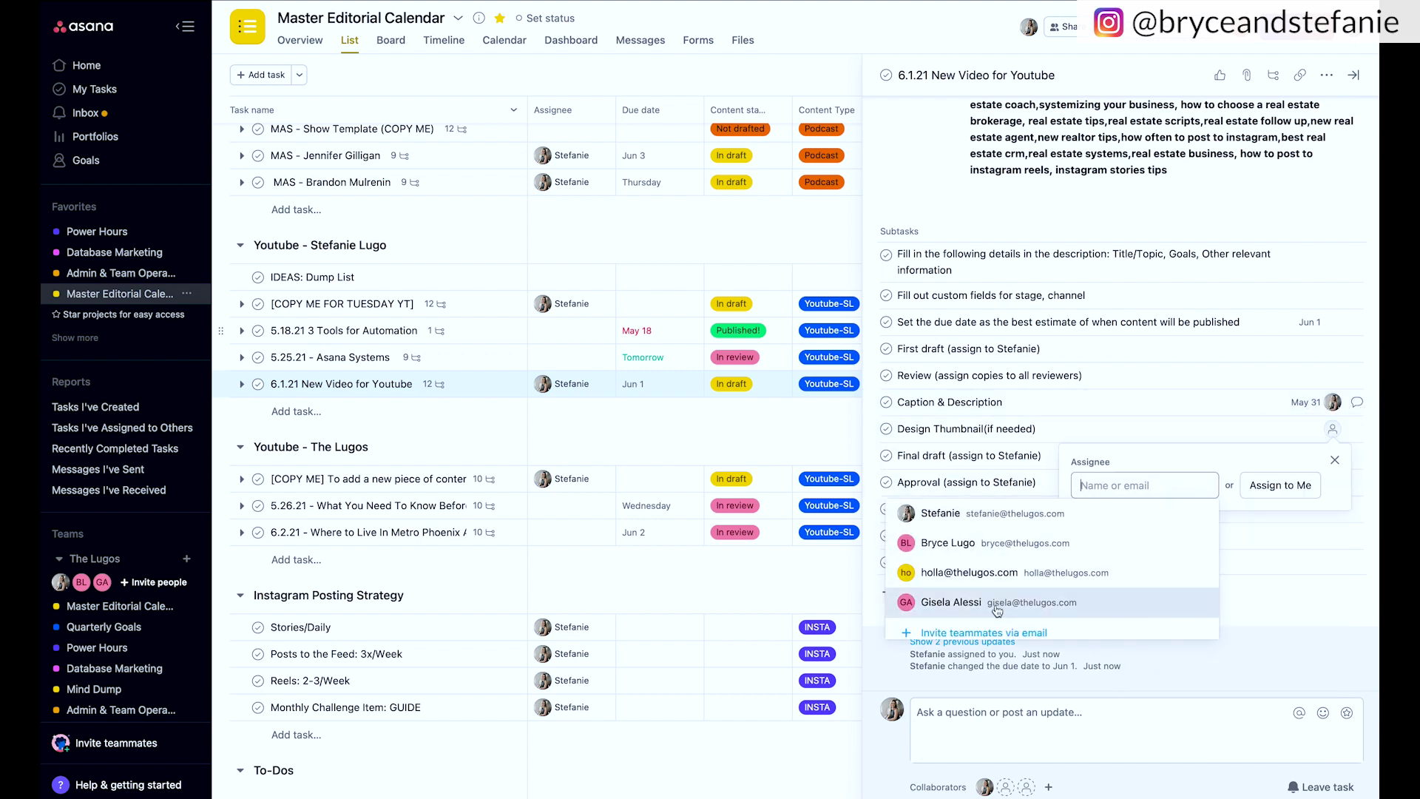
pyautogui.click(955, 602)
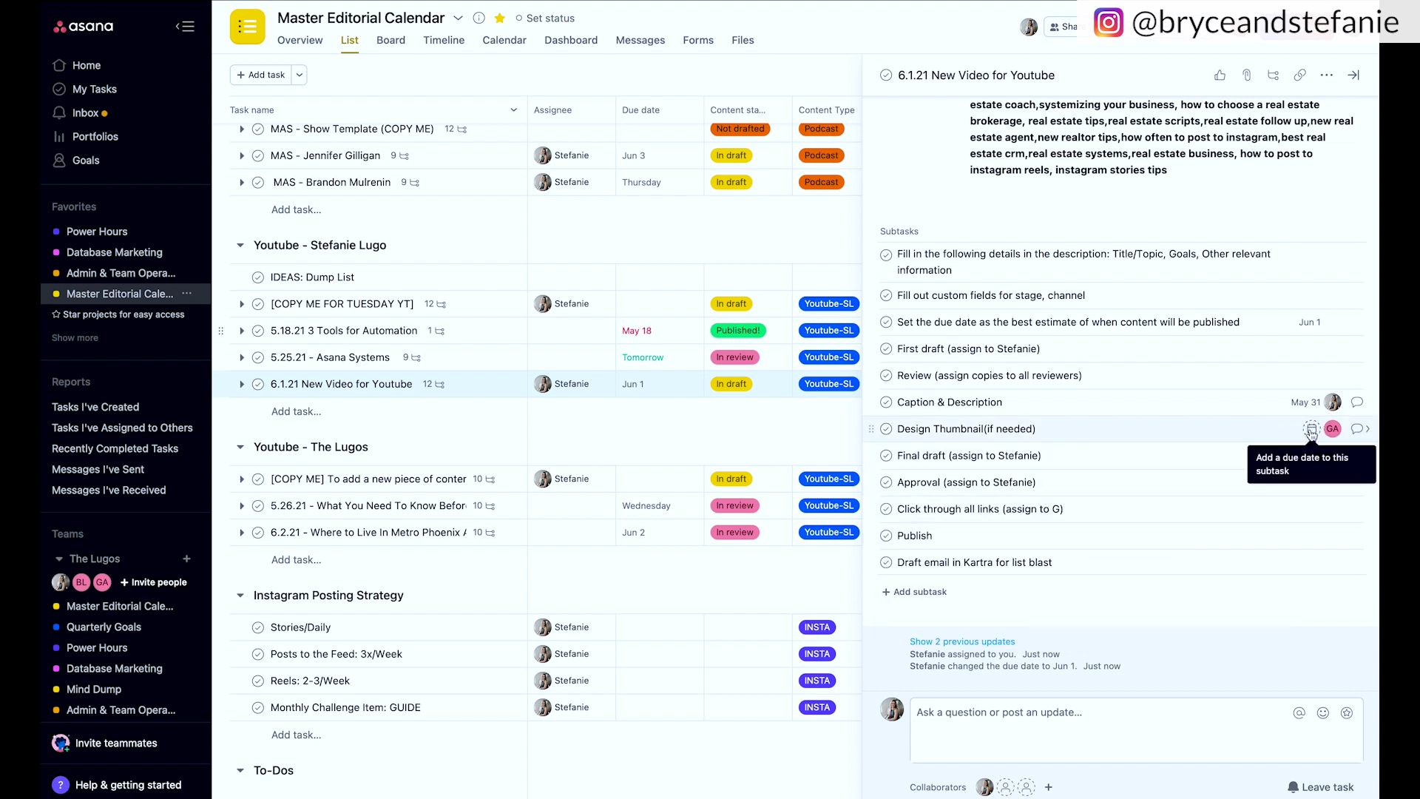
pyautogui.click(1309, 429)
pyautogui.click(1175, 647)
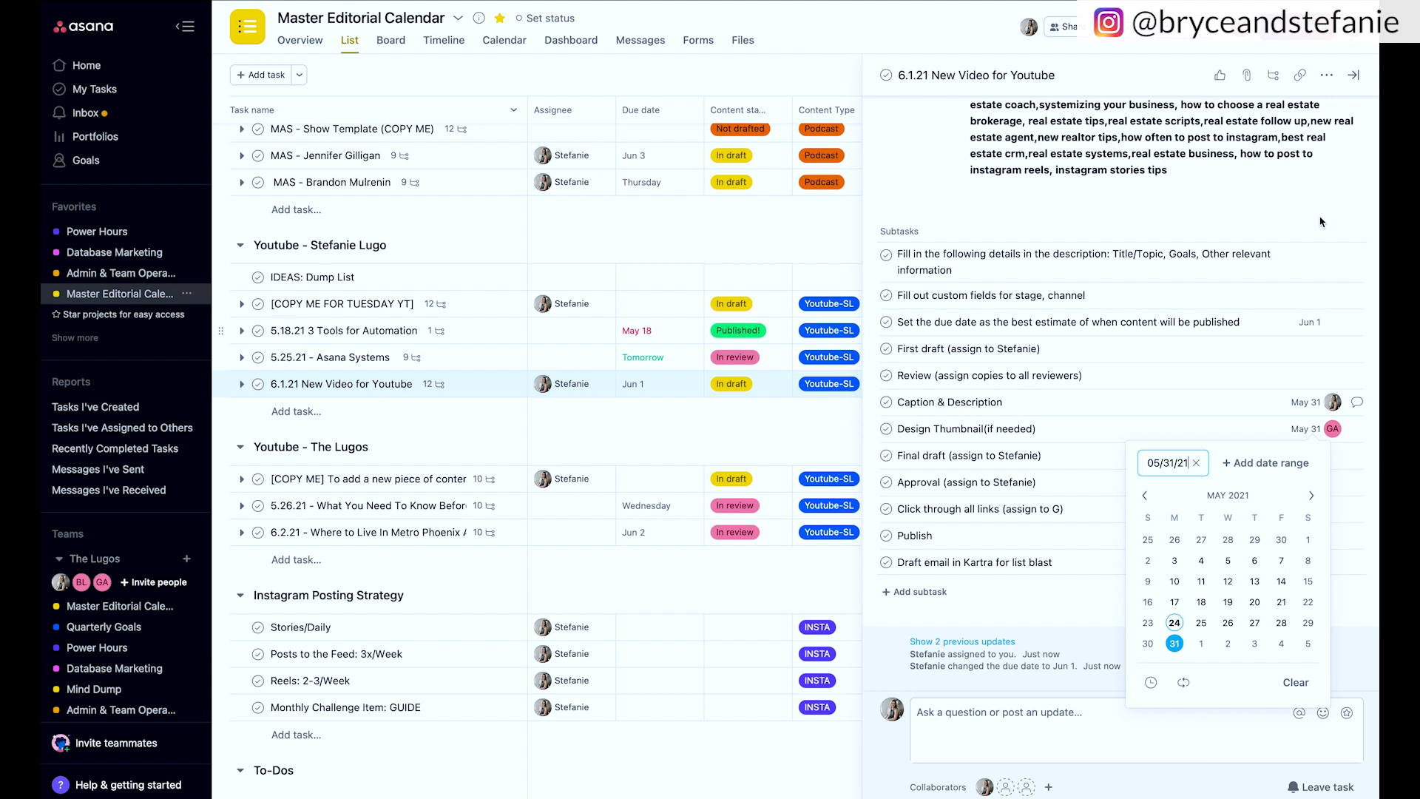
pyautogui.click(1324, 232)
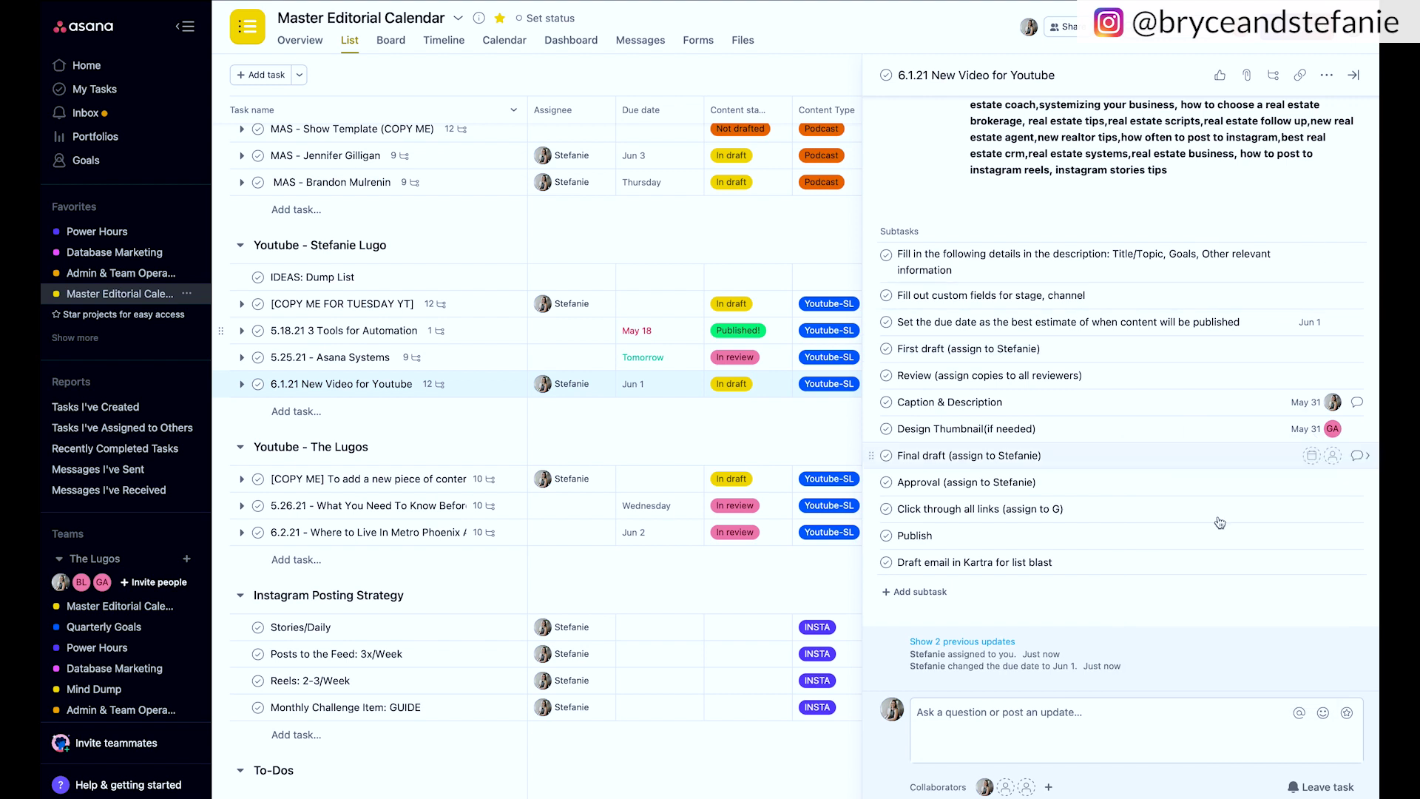
# Make the Final draft subtask due May 31 and assign it to the main task's assignee
pyautogui.click(1314, 457)
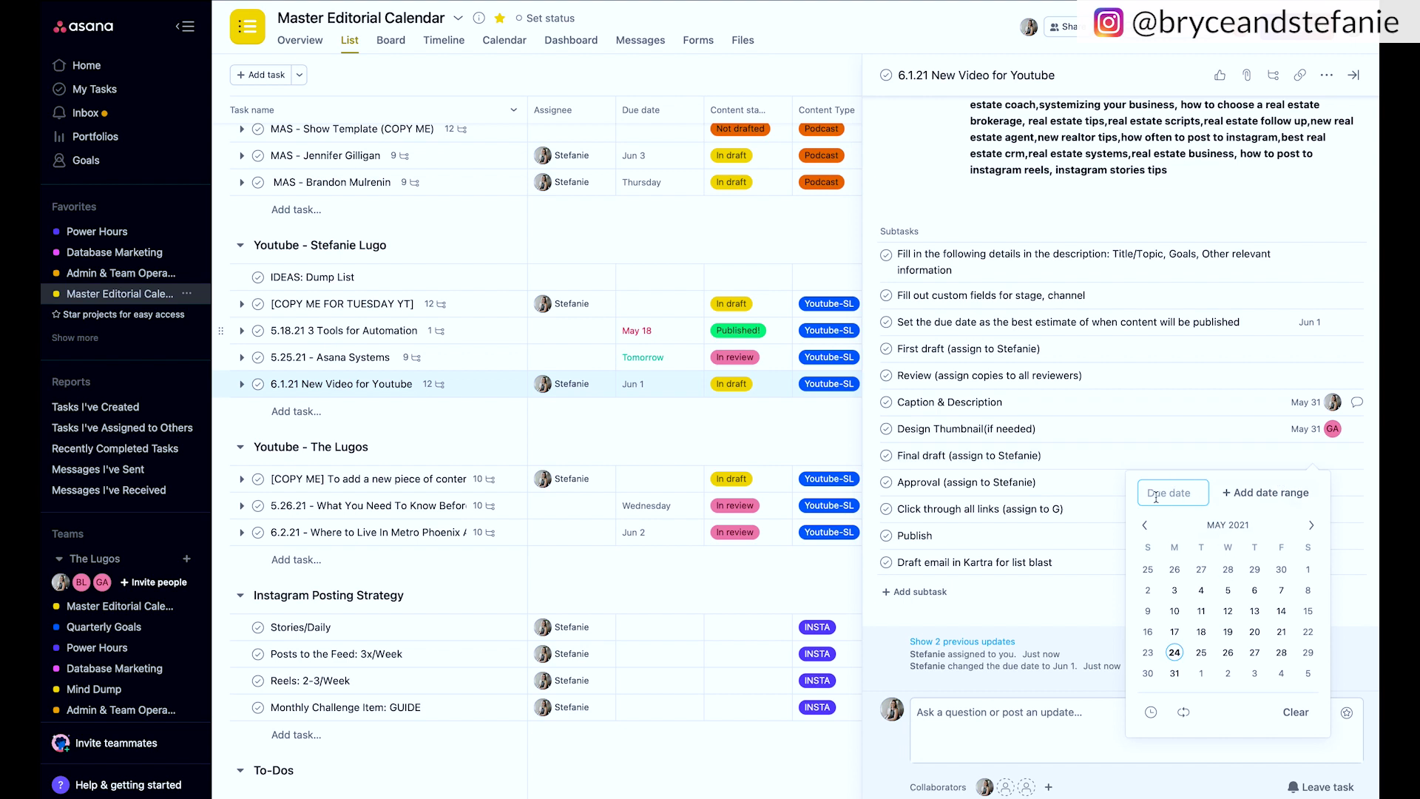
pyautogui.click(1174, 672)
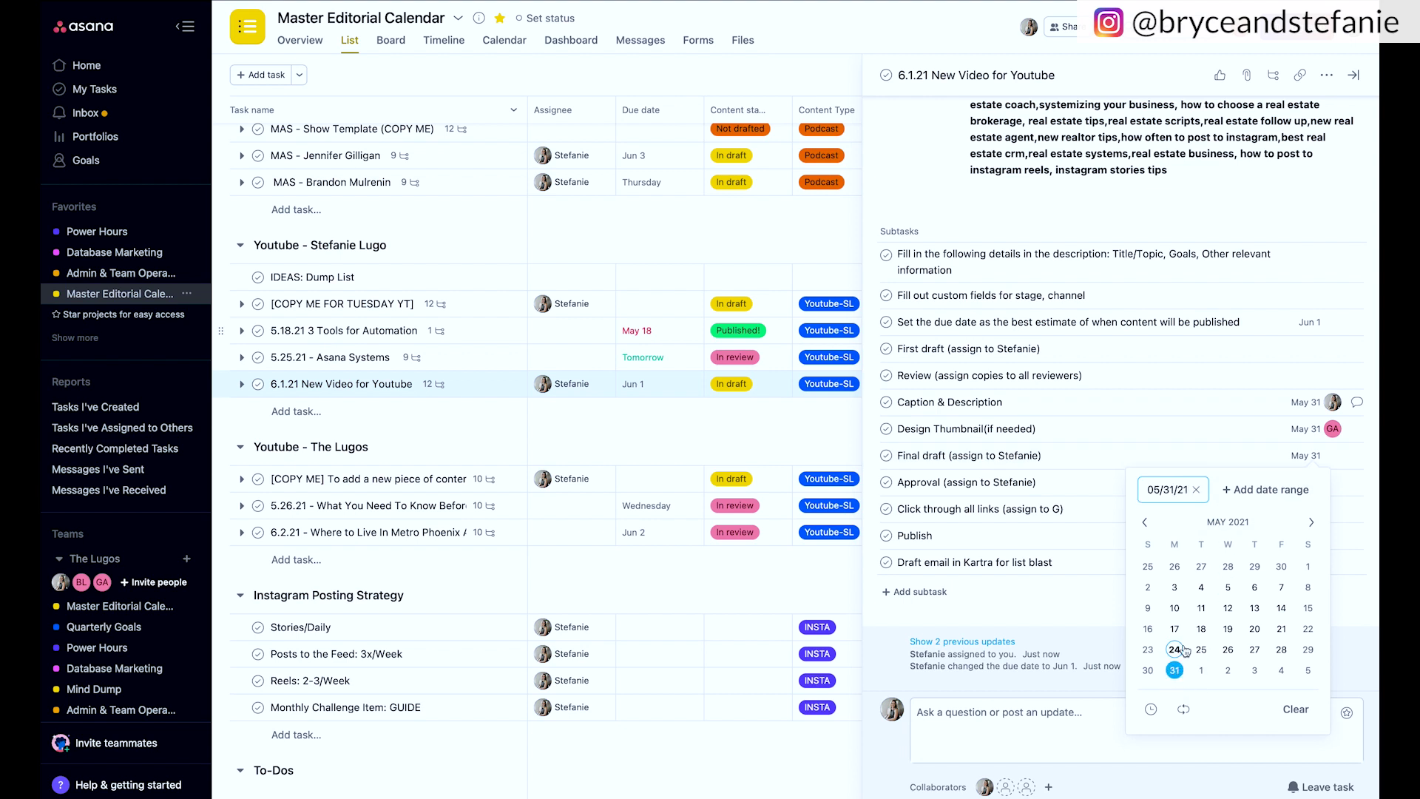
pyautogui.click(1333, 456)
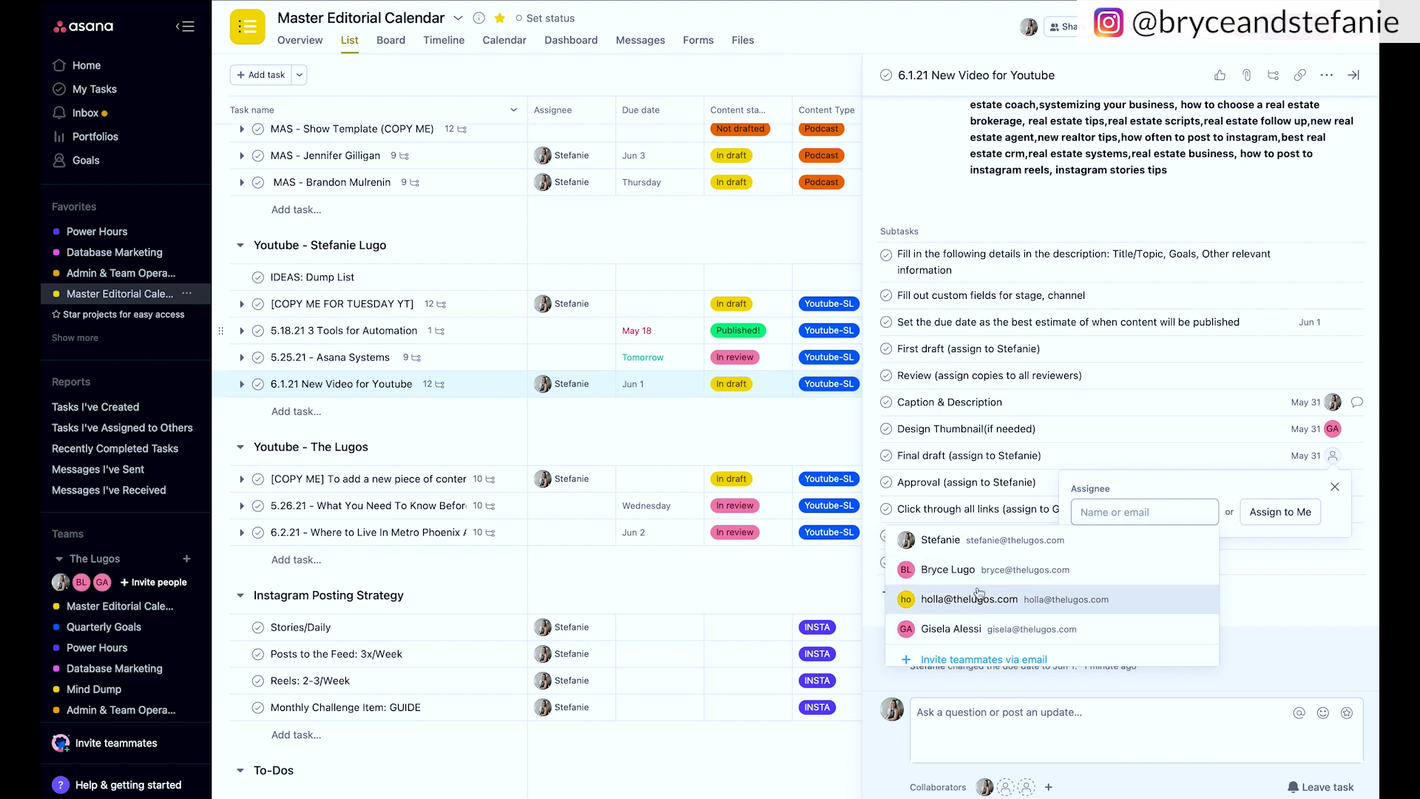
pyautogui.click(950, 546)
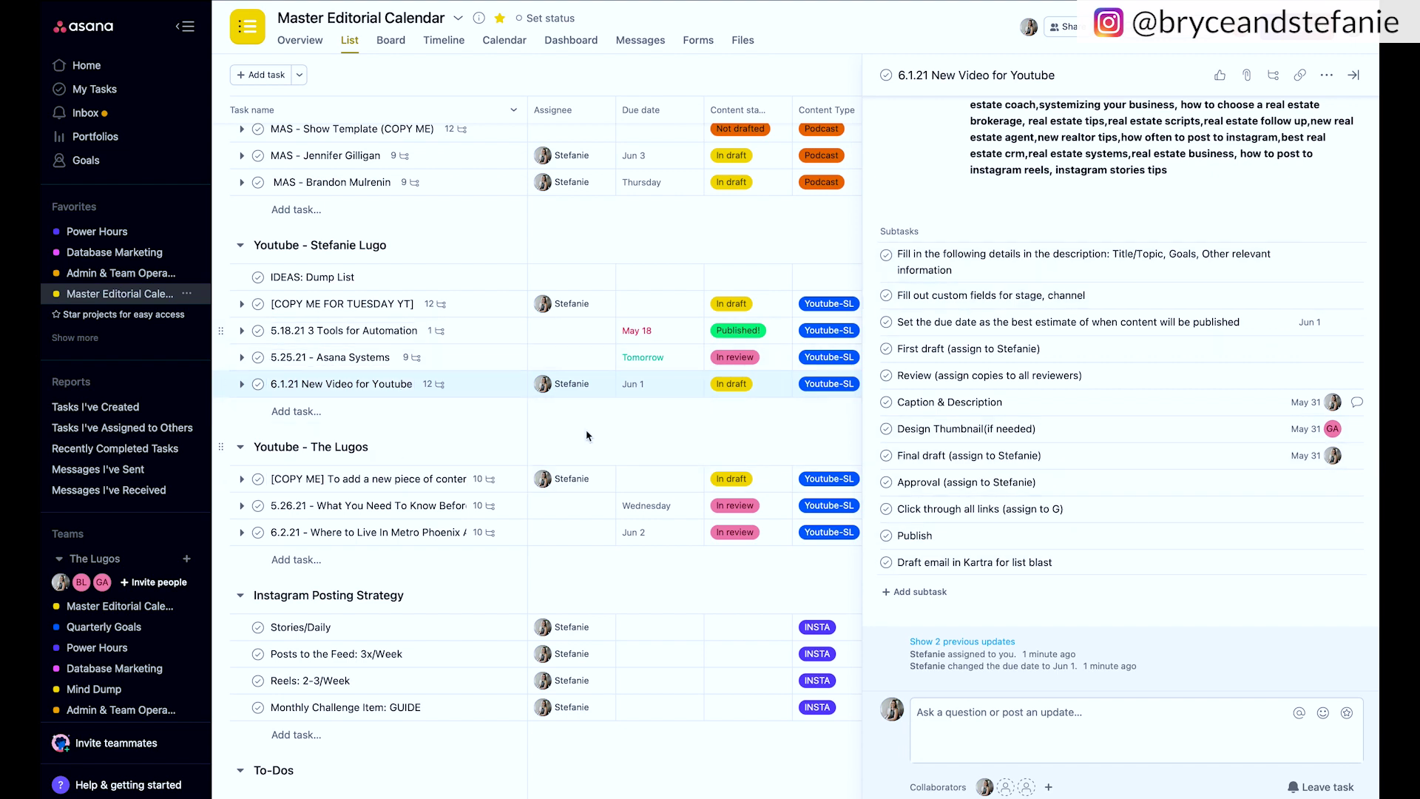
# Close the task detail pane to return to the Master Editorial Calendar list
pyautogui.scroll(-1, 352, 458)
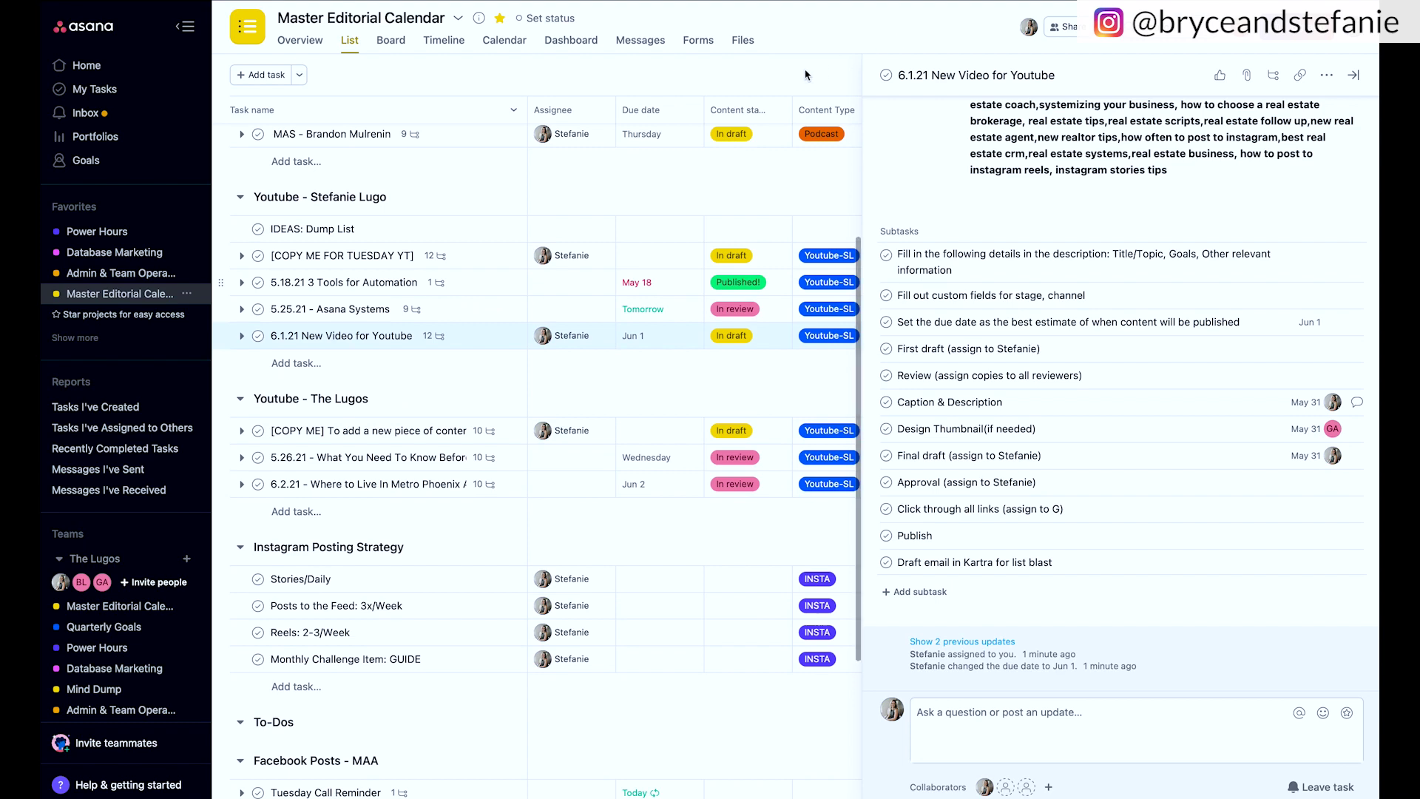
pyautogui.press('Escape')
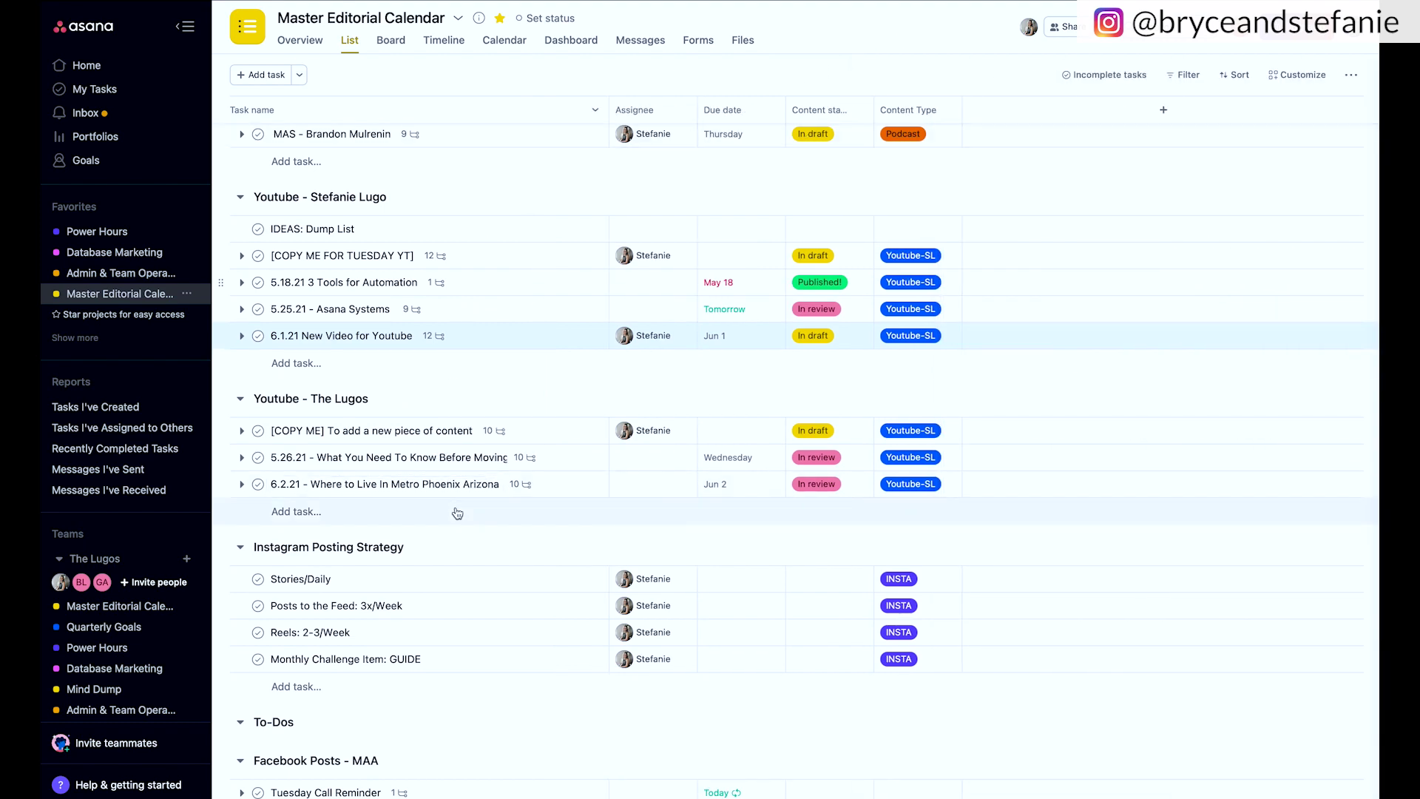
pyautogui.scroll(-2, 383, 426)
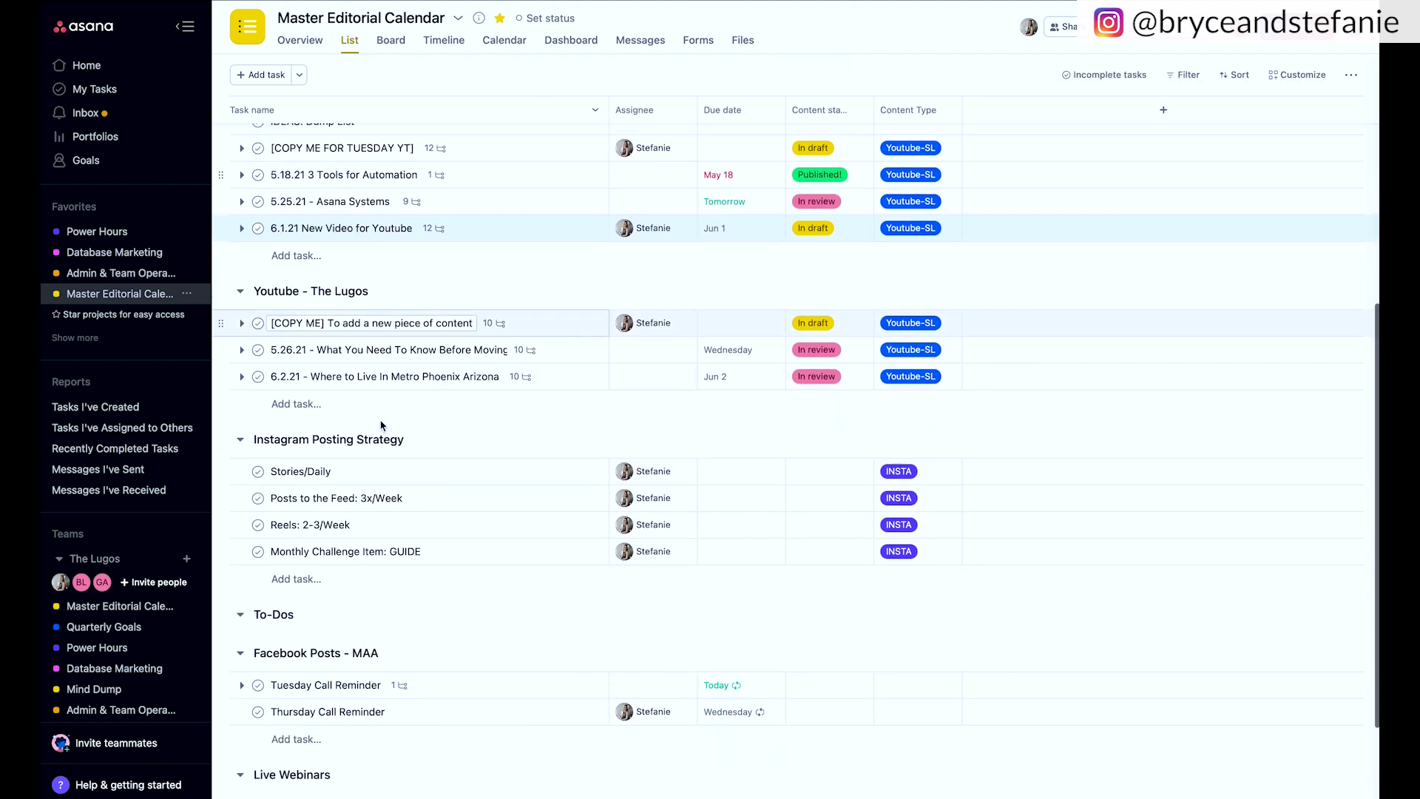
pyautogui.scroll(1, 381, 425)
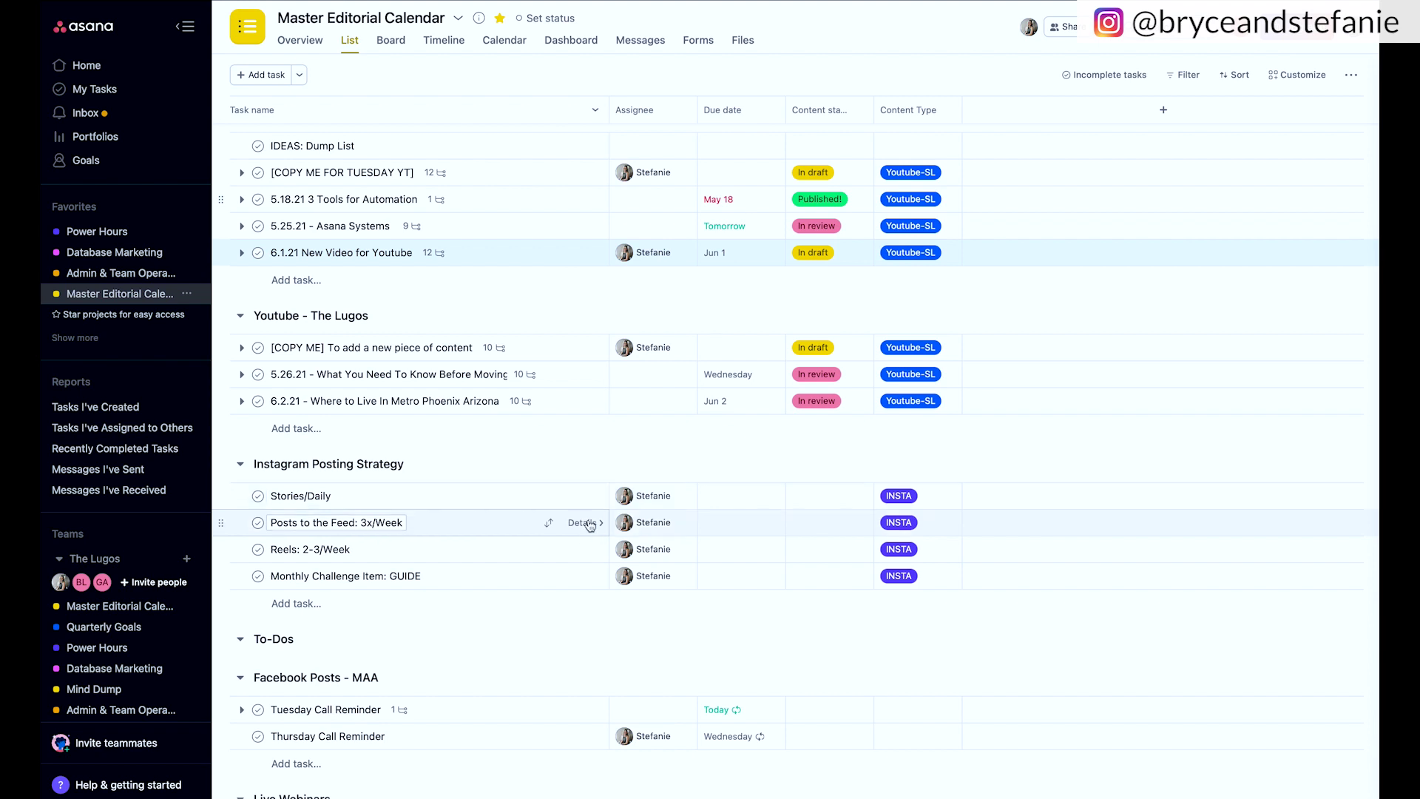
# Under Posts to the Feed: 3x/Week, add 'Post about COE for those awesome clients', due May 27, assigned to the task's assignee
pyautogui.click(584, 523)
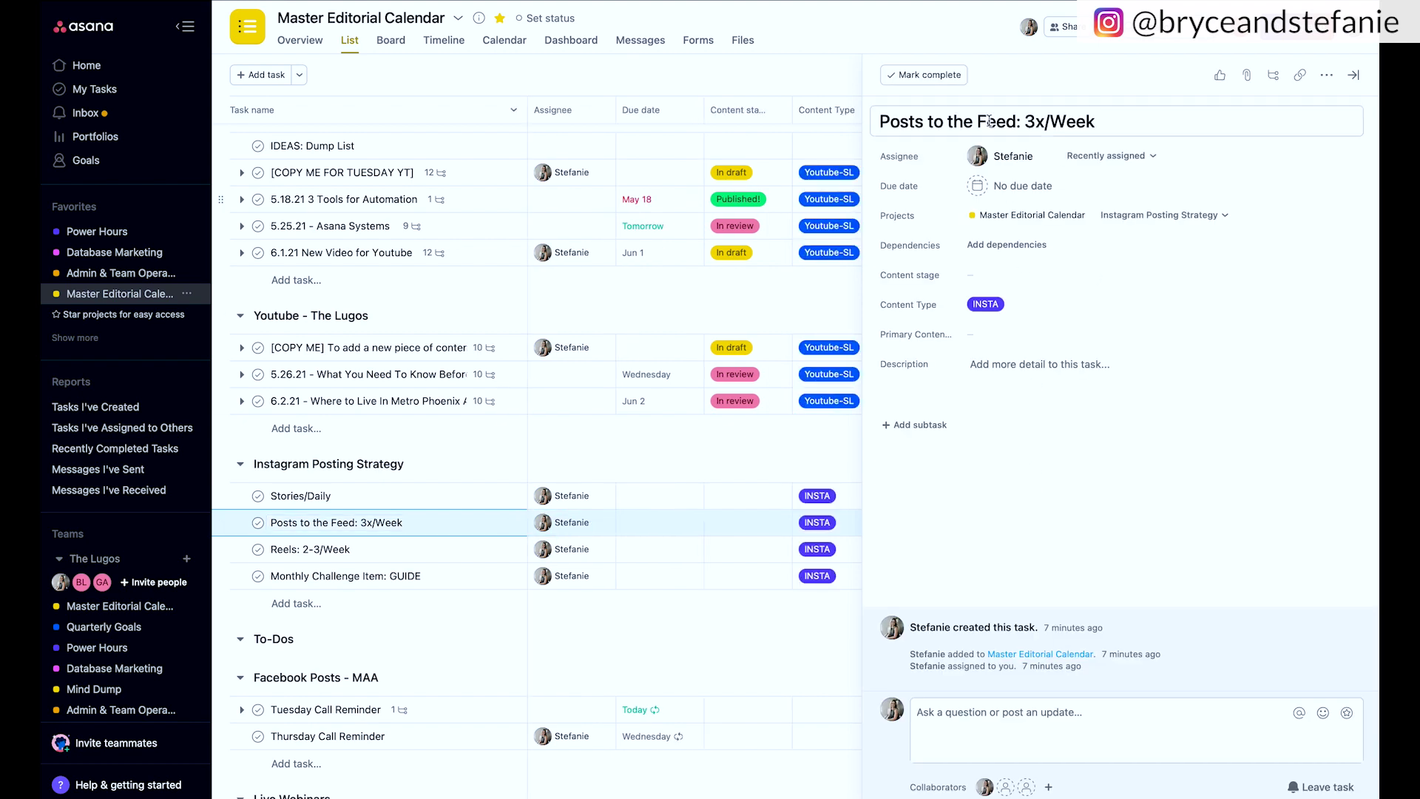
pyautogui.click(913, 426)
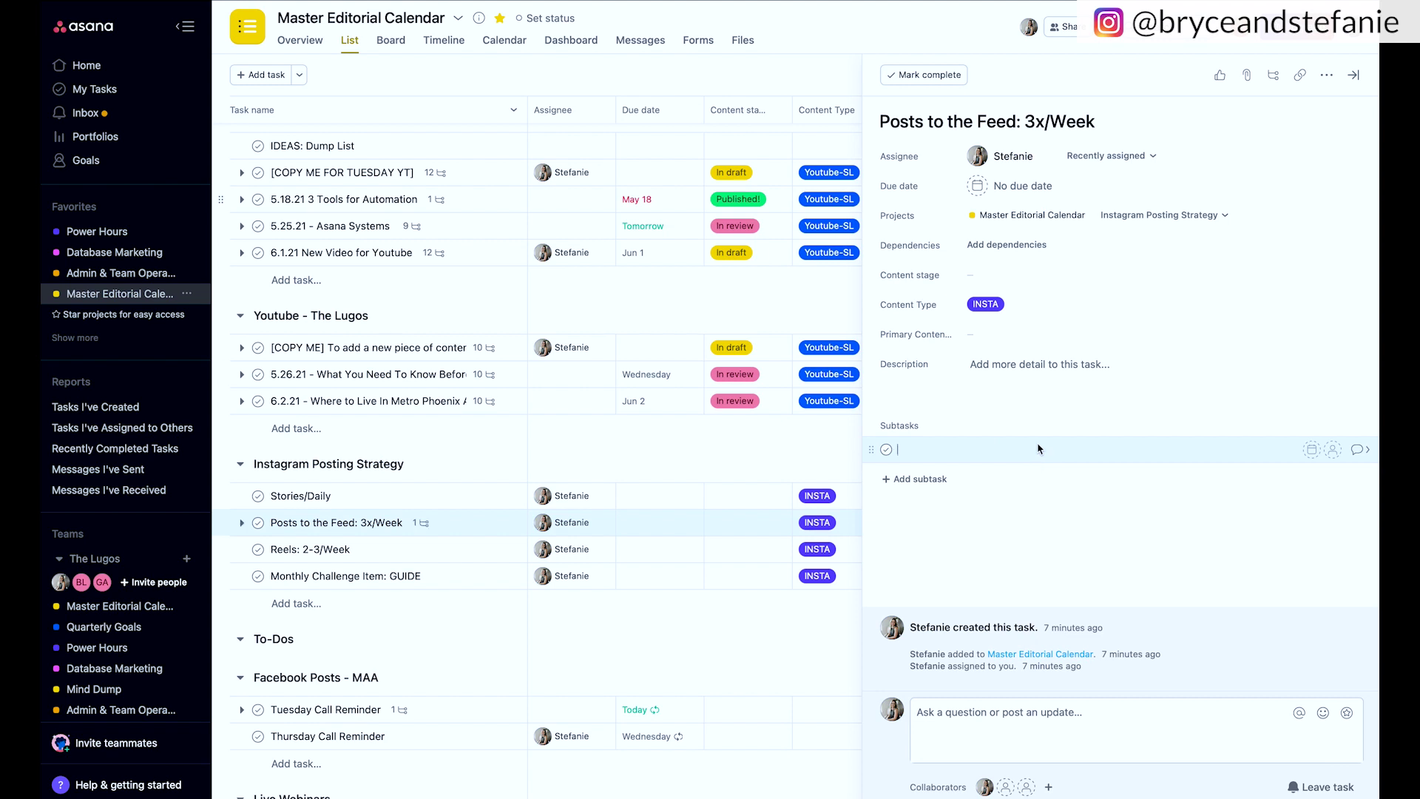
pyautogui.write('Post about COE for those awesome clients')
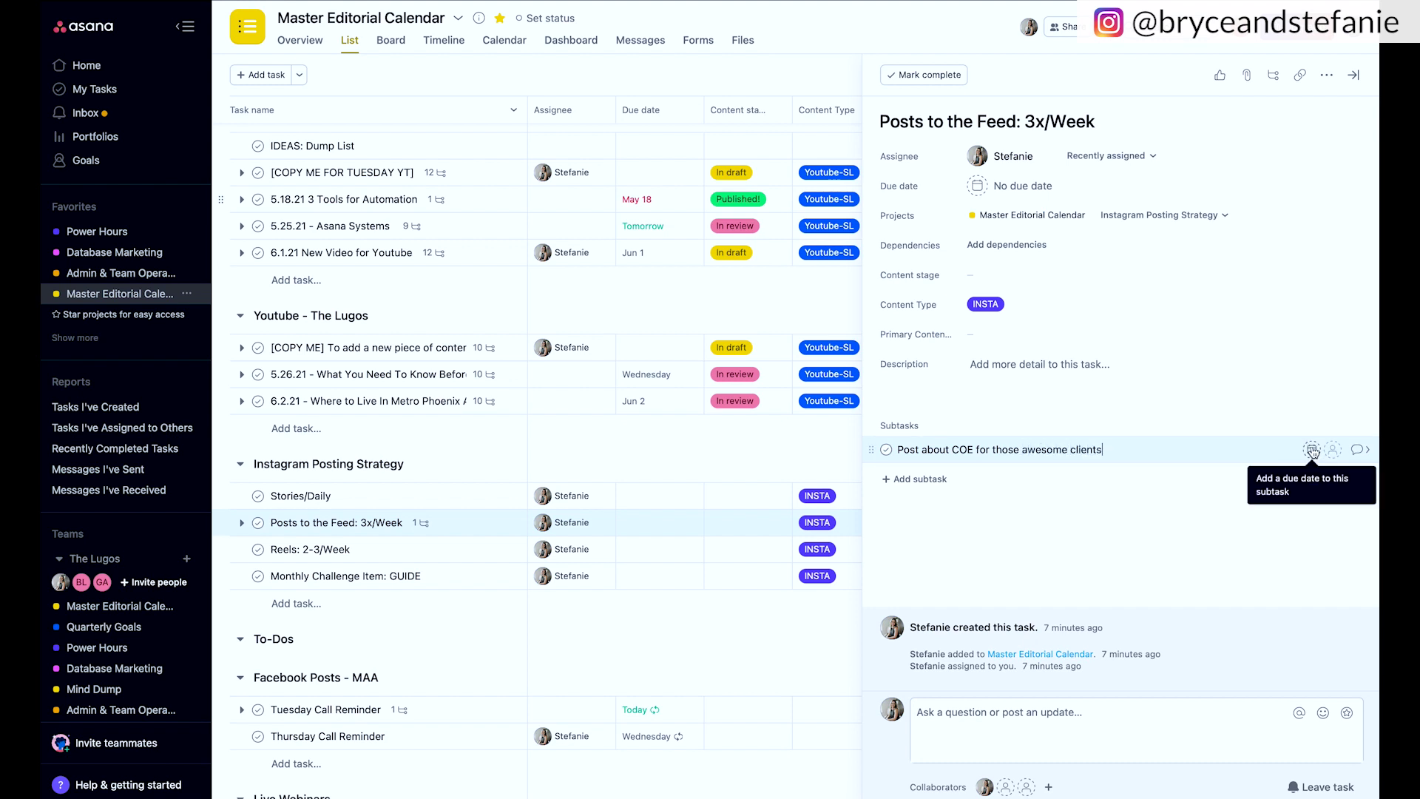
pyautogui.click(1312, 449)
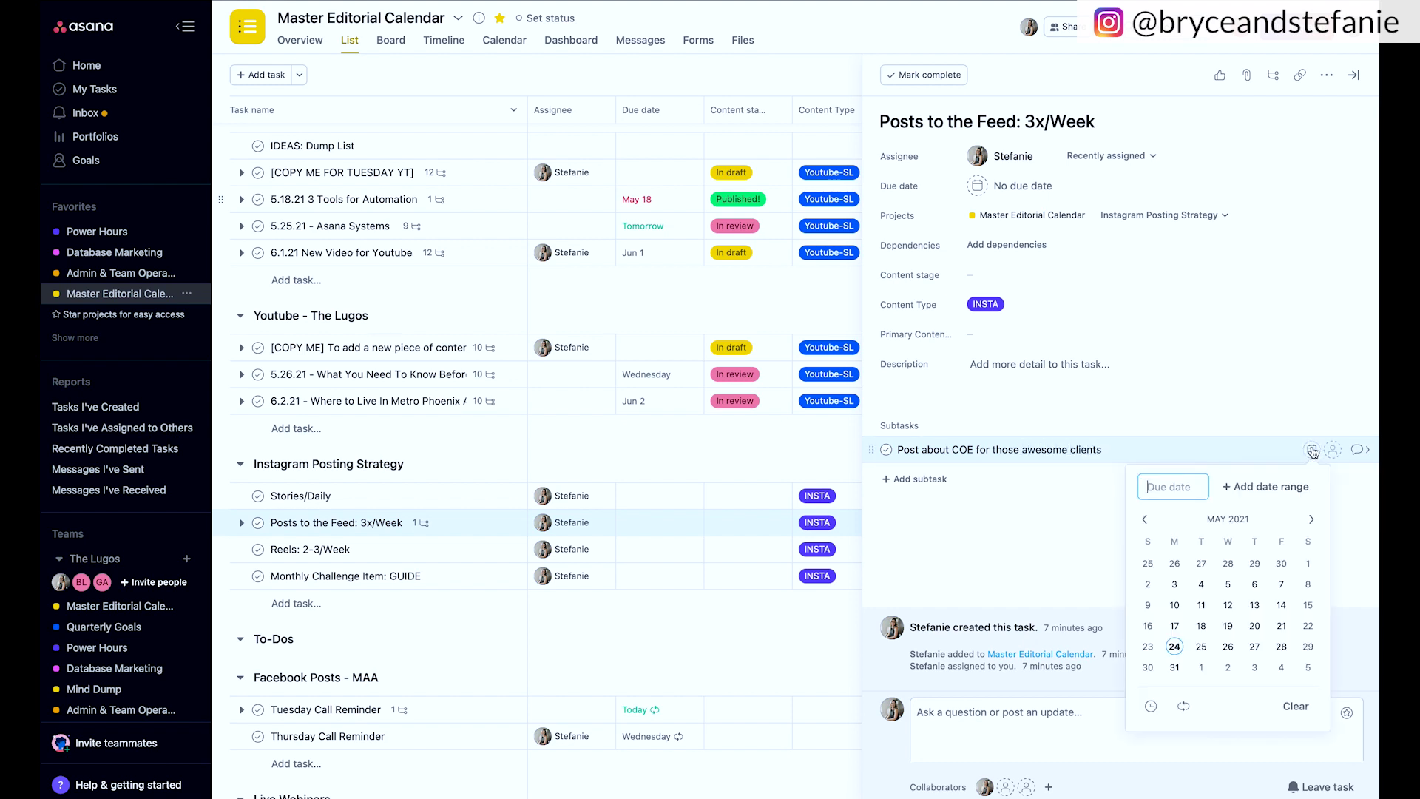
pyautogui.click(1256, 647)
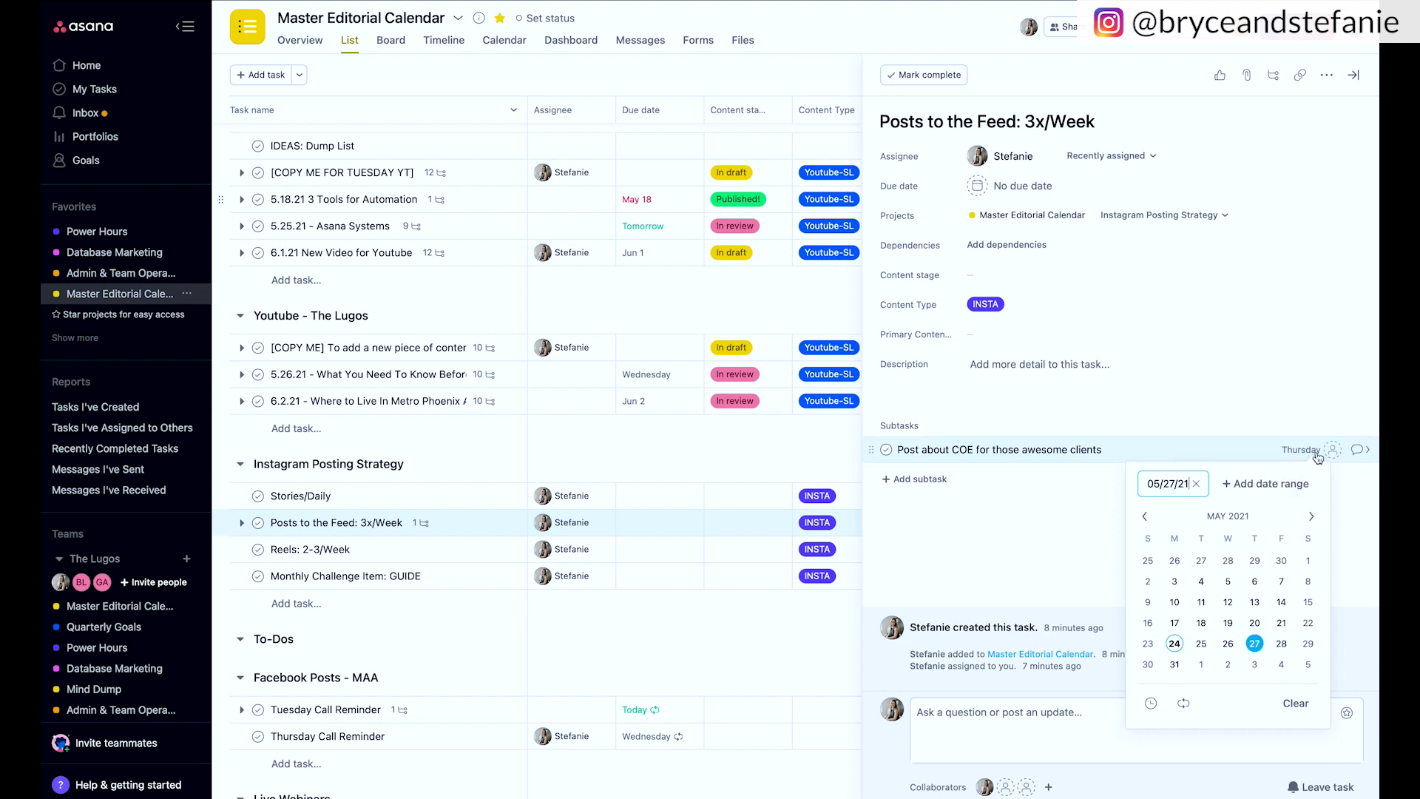
pyautogui.click(1331, 450)
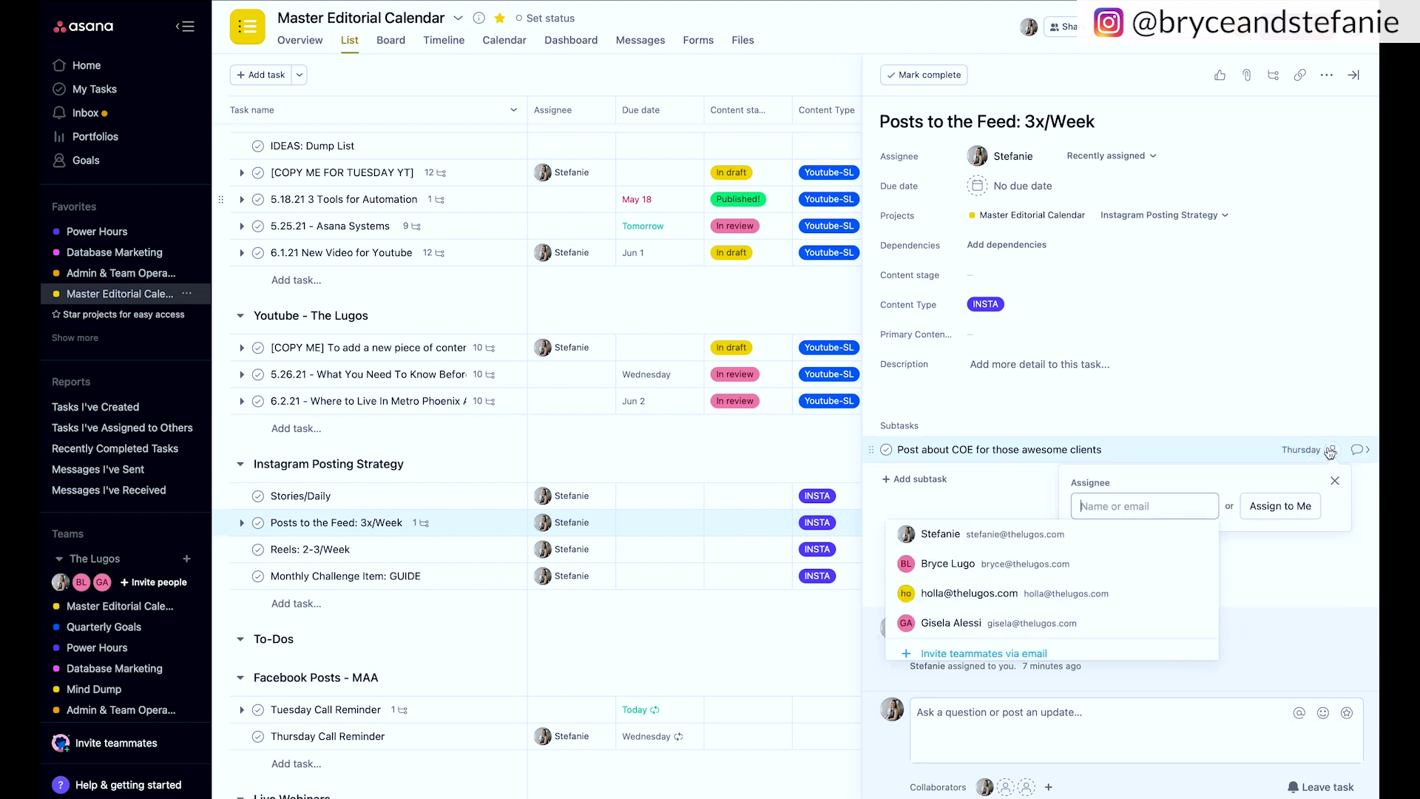
pyautogui.click(950, 535)
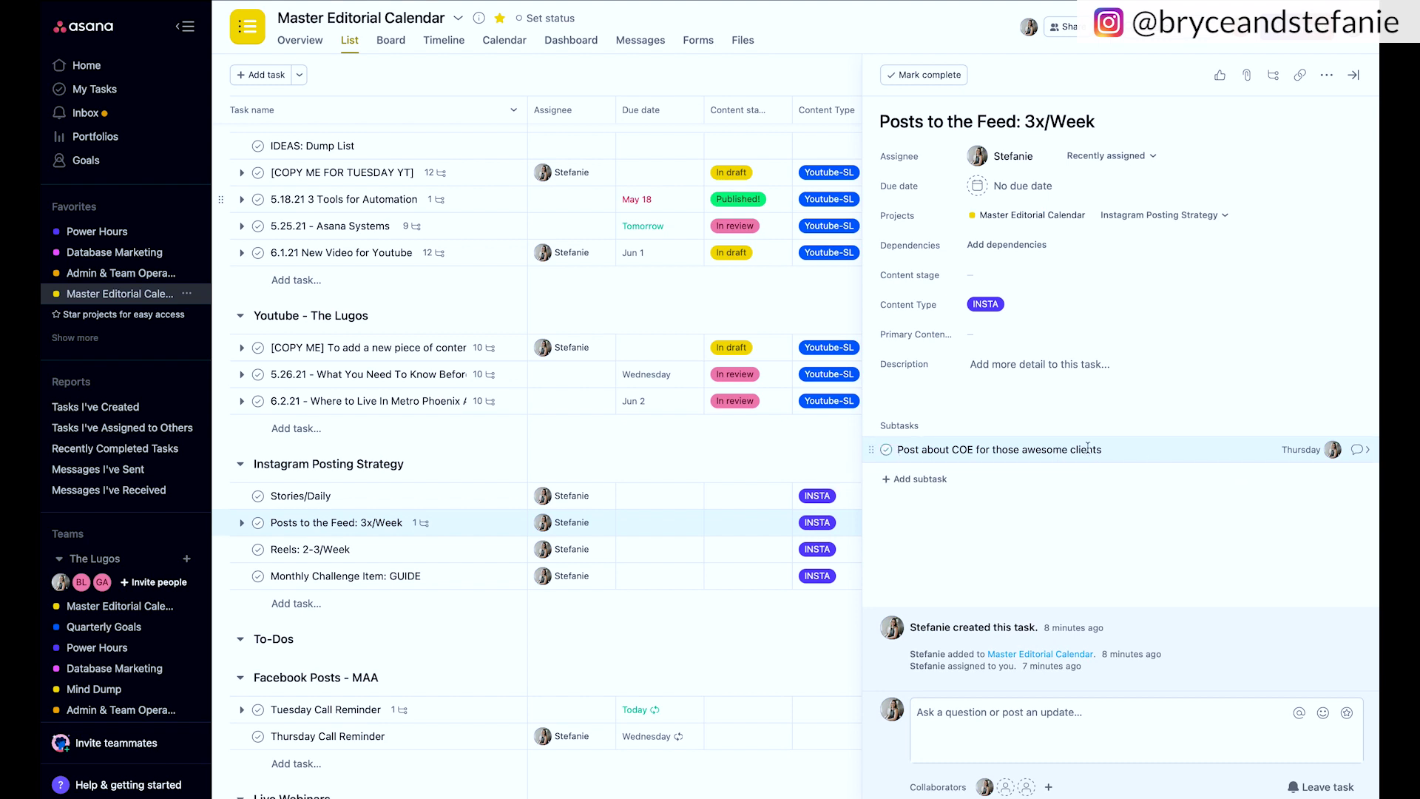
# Mark the COE post subtask complete and close the Posts to the Feed details
pyautogui.click(887, 451)
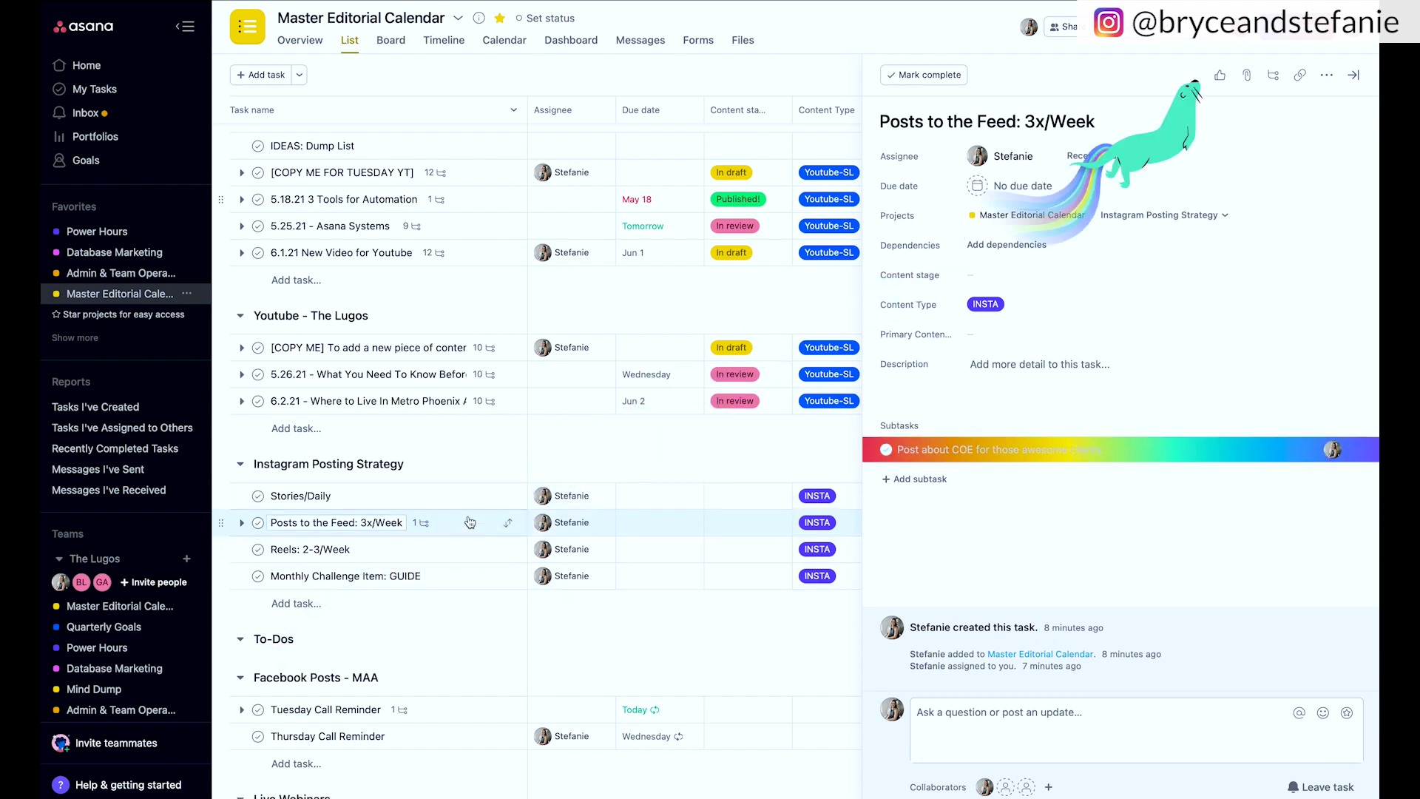
pyautogui.press('Escape')
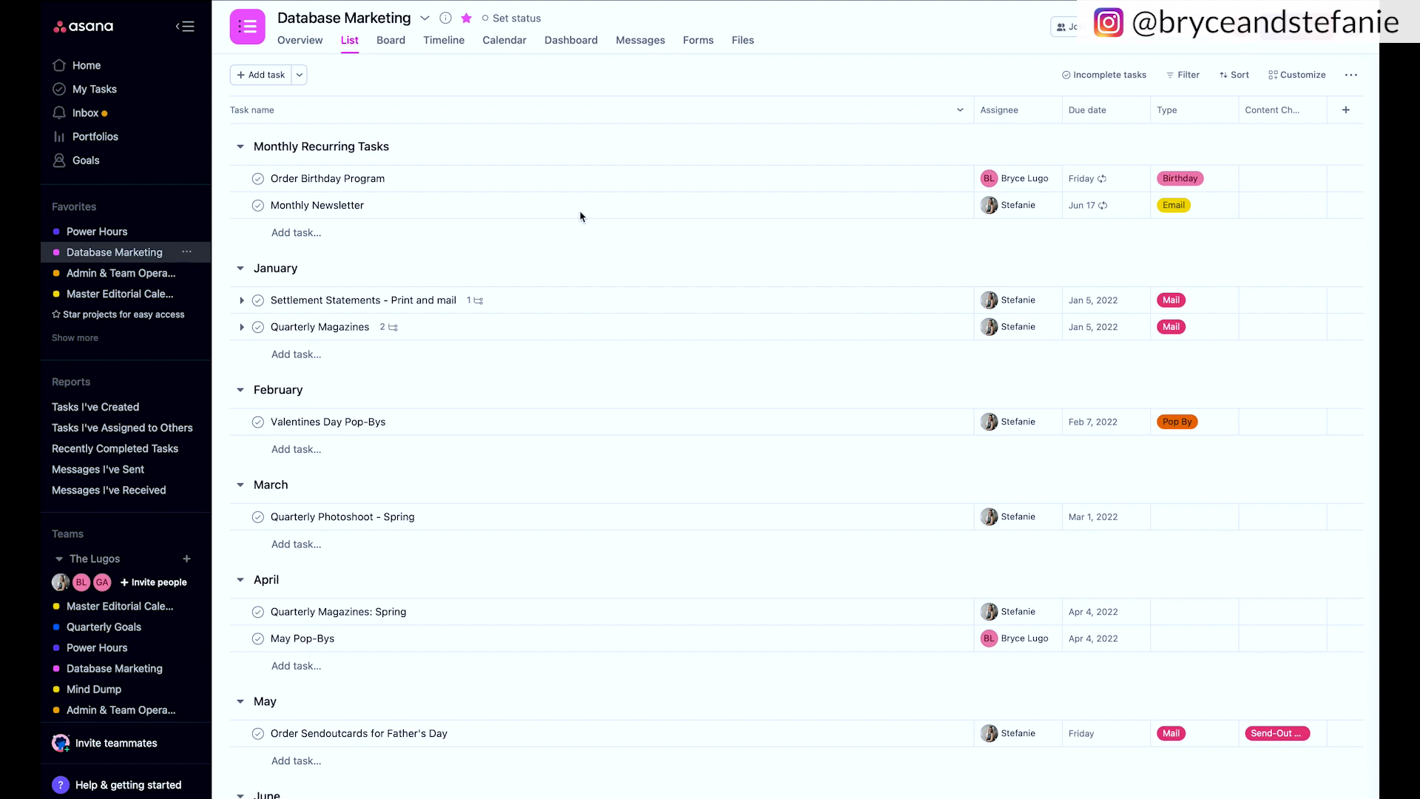
# Add the subtask 'Compile the list of birthdays for the month' to Order Birthday Program, then close its details
pyautogui.scroll(2, 531, 506)
pyautogui.click(438, 186)
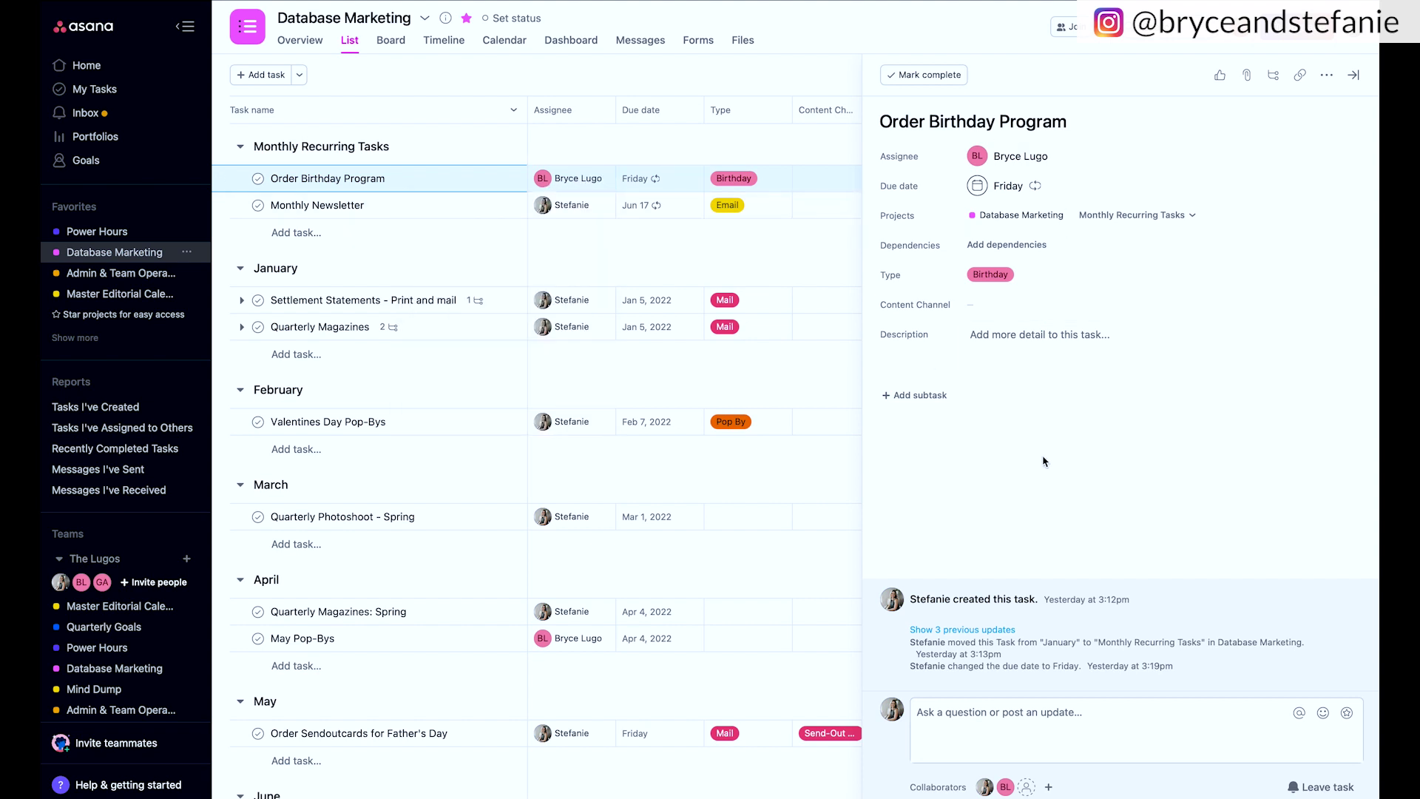
pyautogui.click(919, 397)
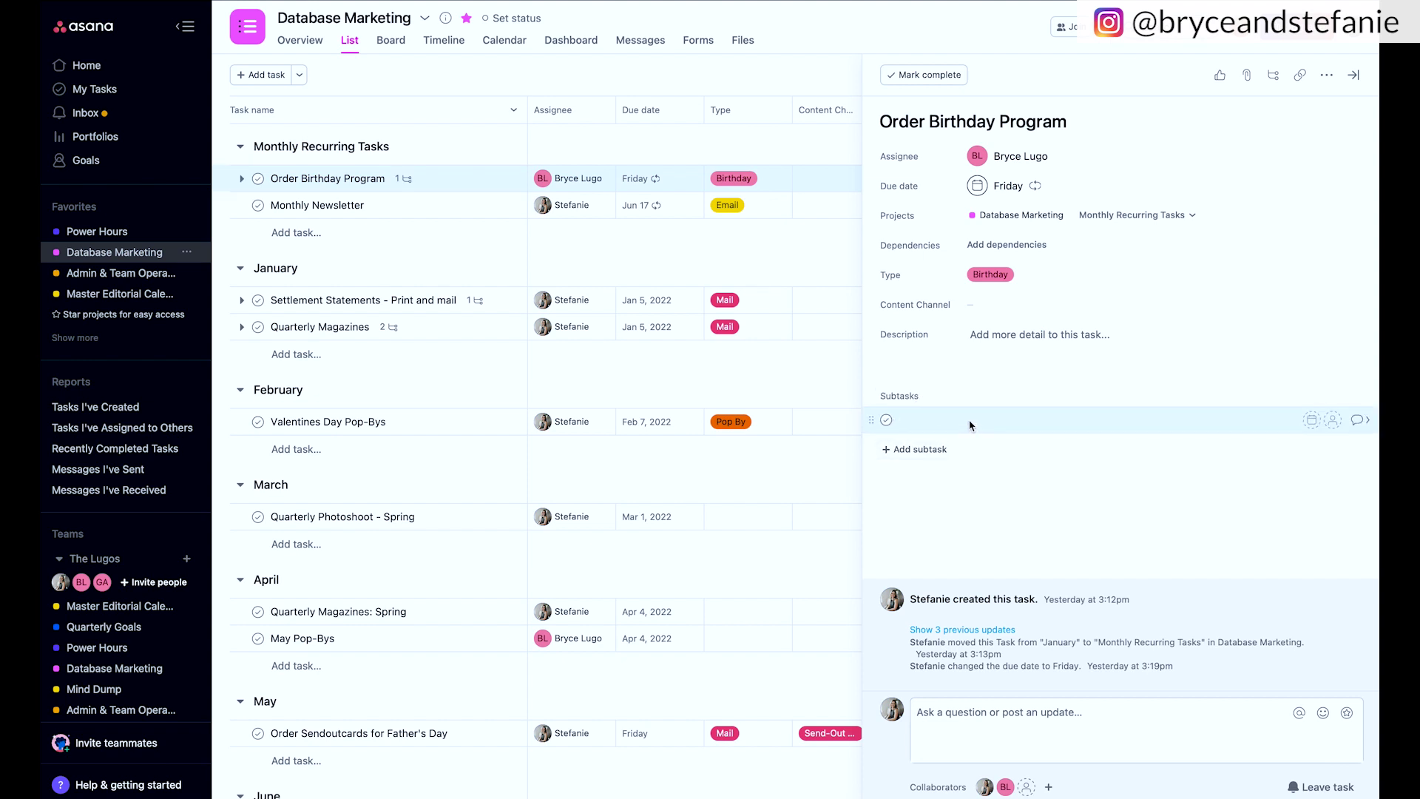
pyautogui.write('Compile the list of birthdays for the month')
pyautogui.click(758, 70)
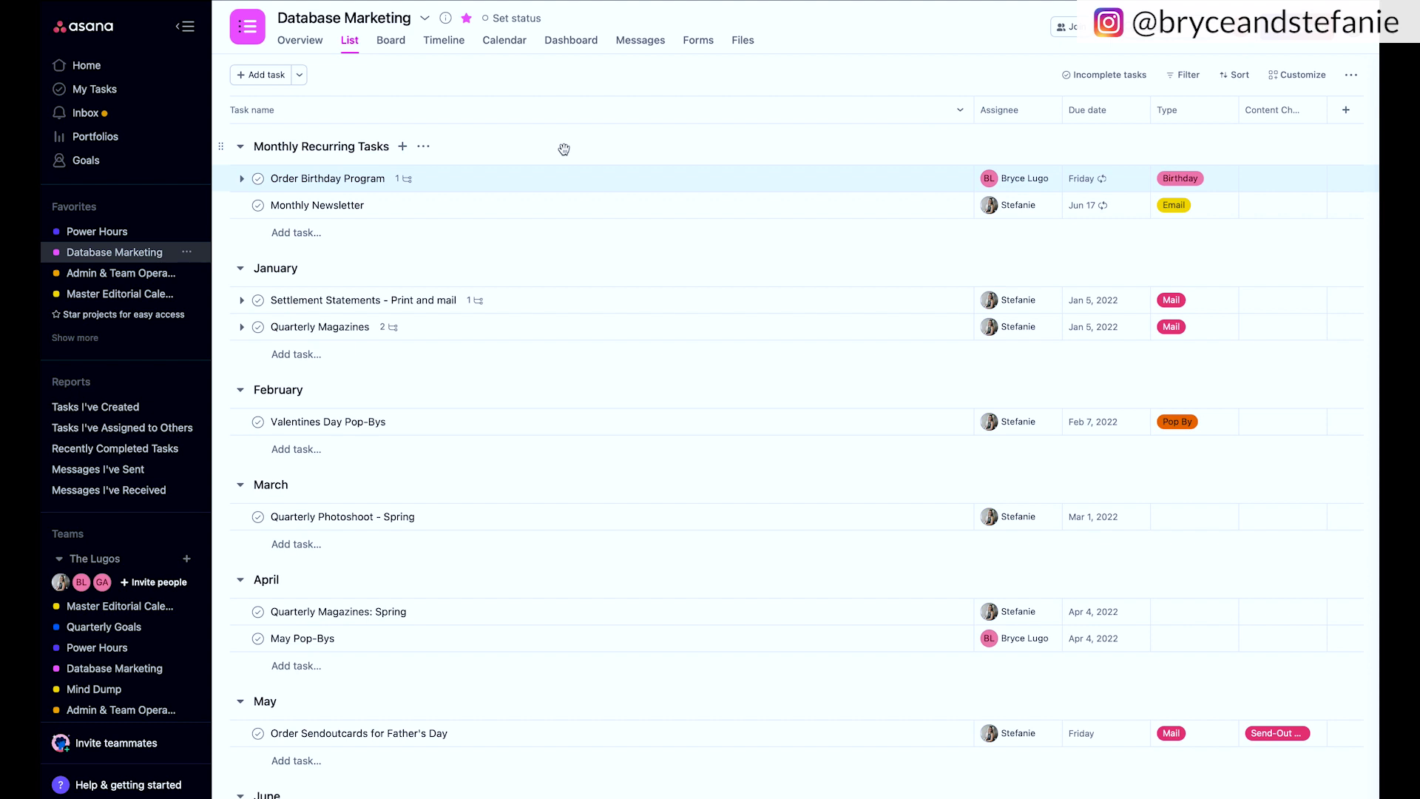
# Start a new blank project for the team from the sidebar's create-project options
pyautogui.scroll(-1, 596, 378)
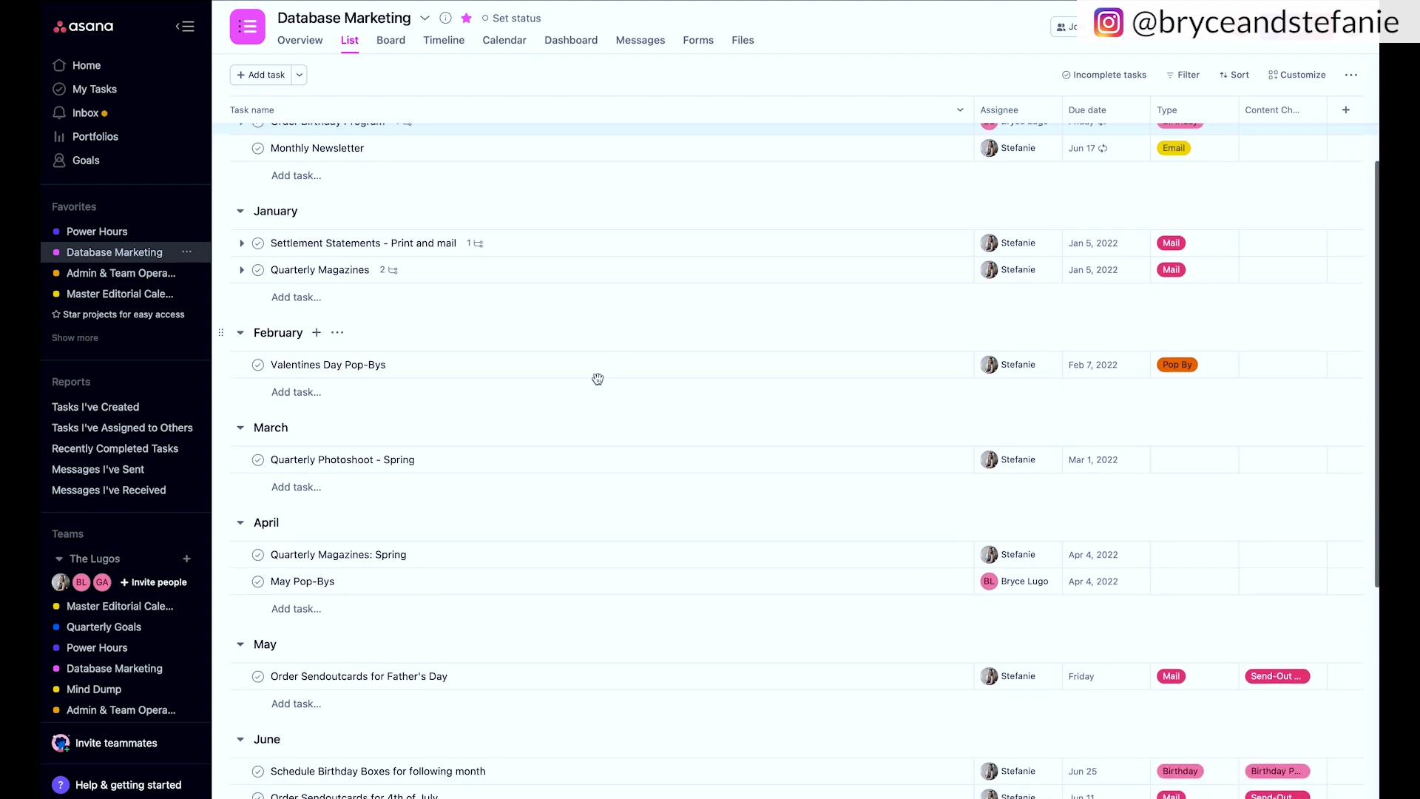
pyautogui.scroll(1, 596, 377)
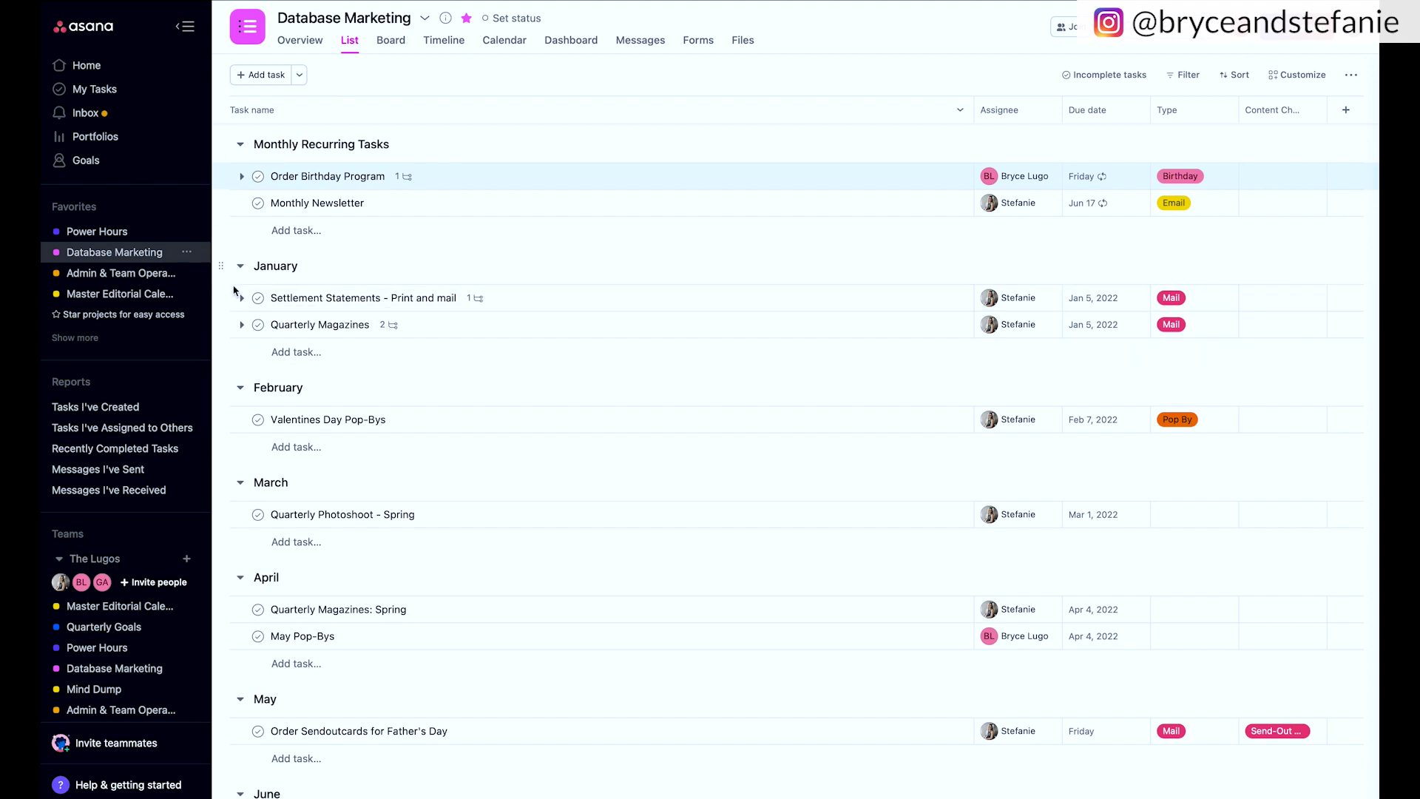
pyautogui.click(187, 560)
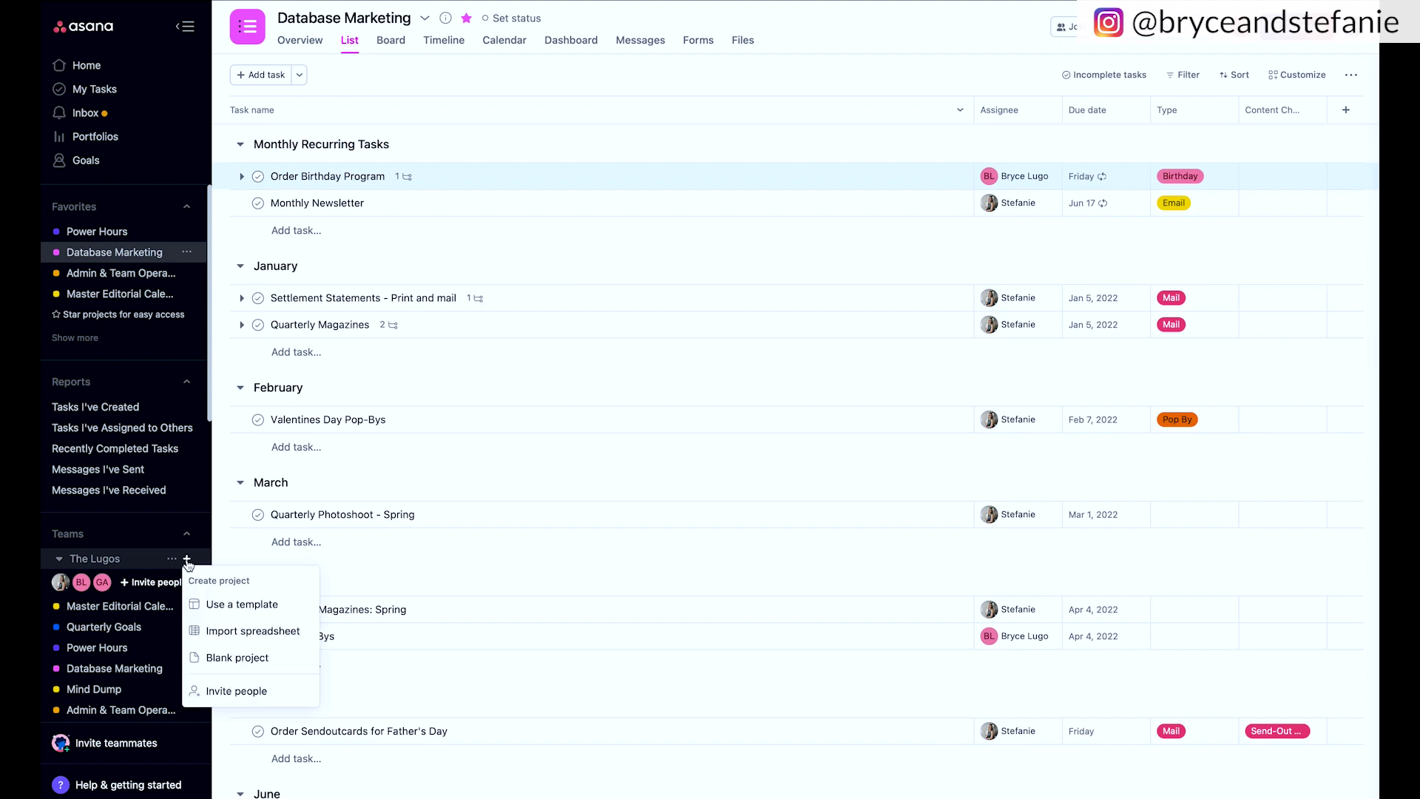
pyautogui.click(247, 665)
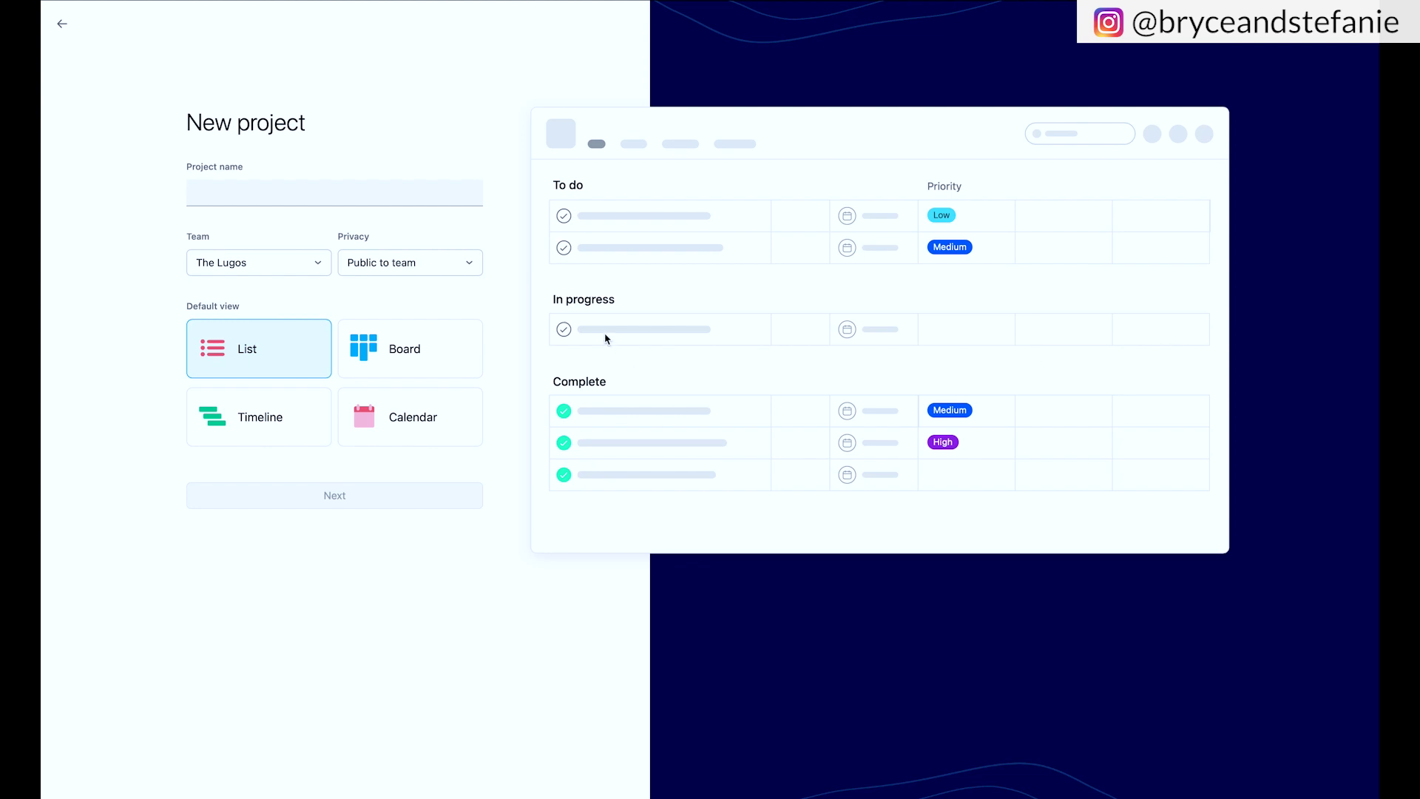
# Name the project Accountability, make it private to project members with Board view, and continue
pyautogui.write('Aca')
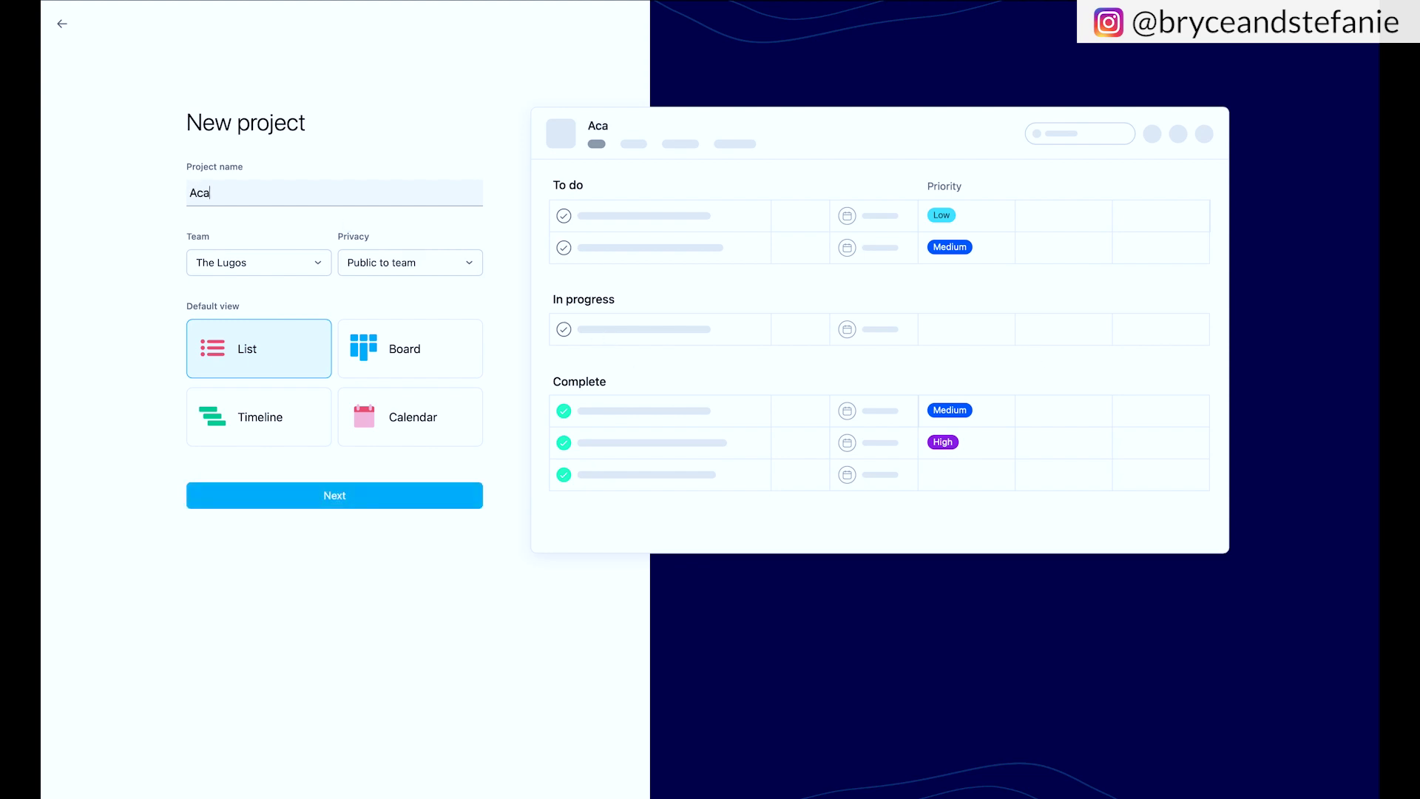
pyautogui.write('ountability')
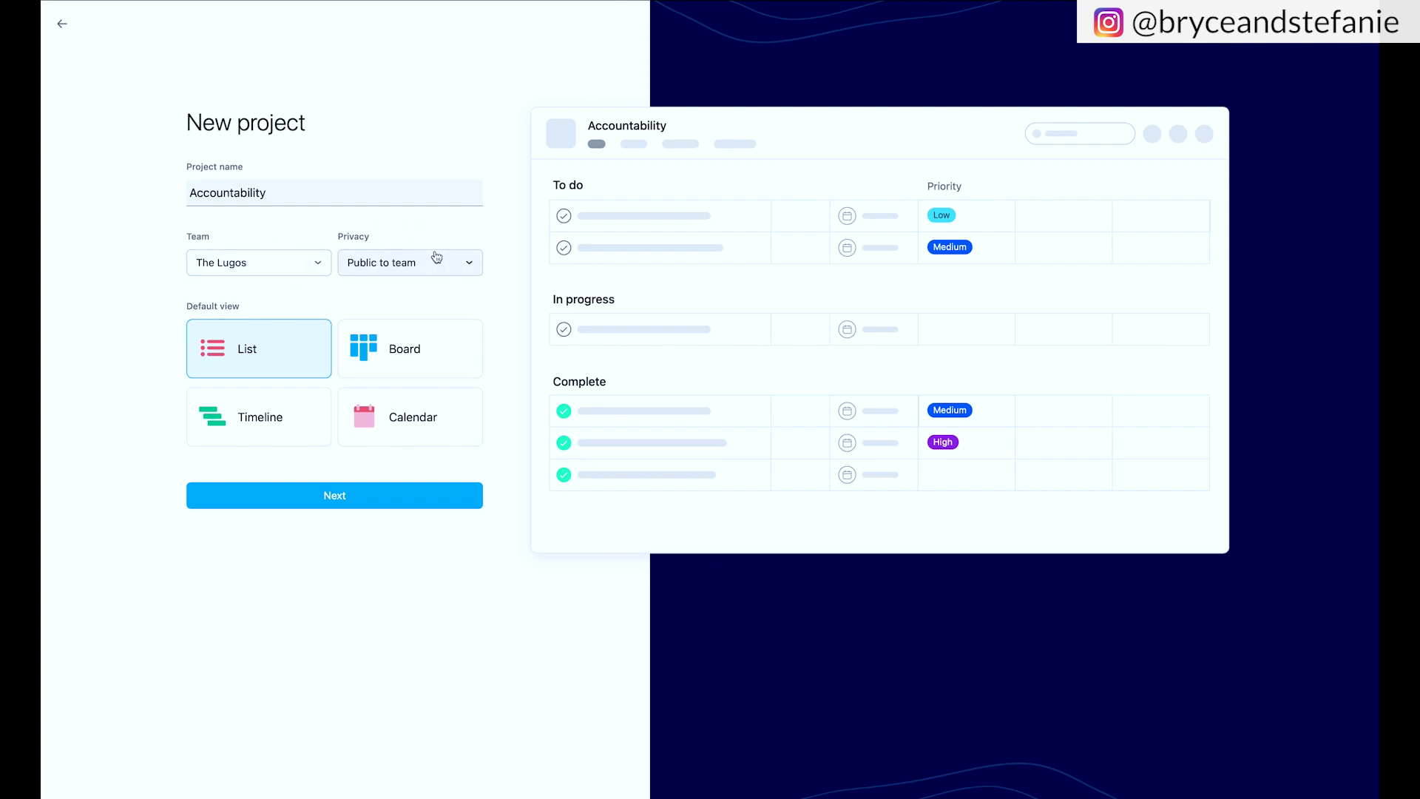
pyautogui.click(436, 275)
pyautogui.click(436, 275)
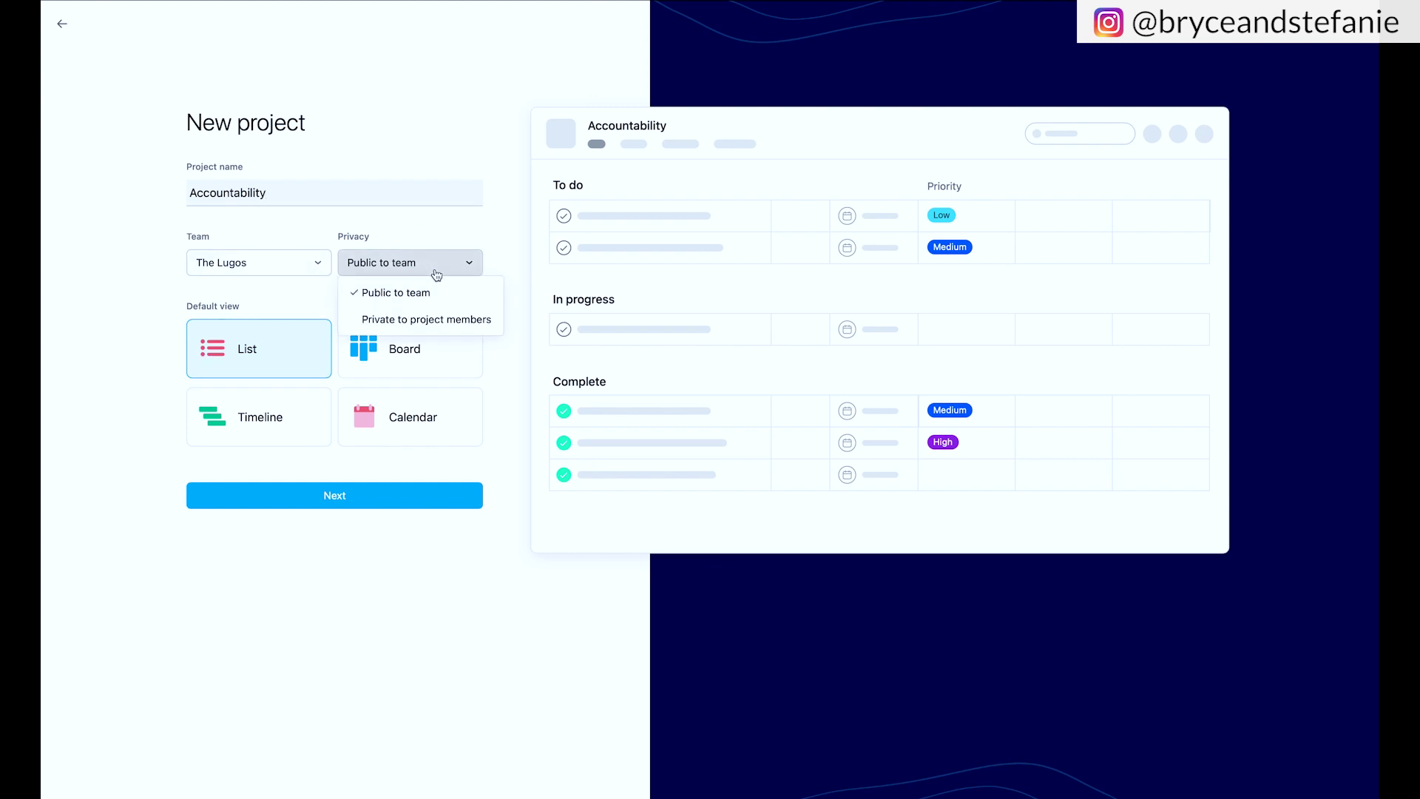
pyautogui.click(416, 322)
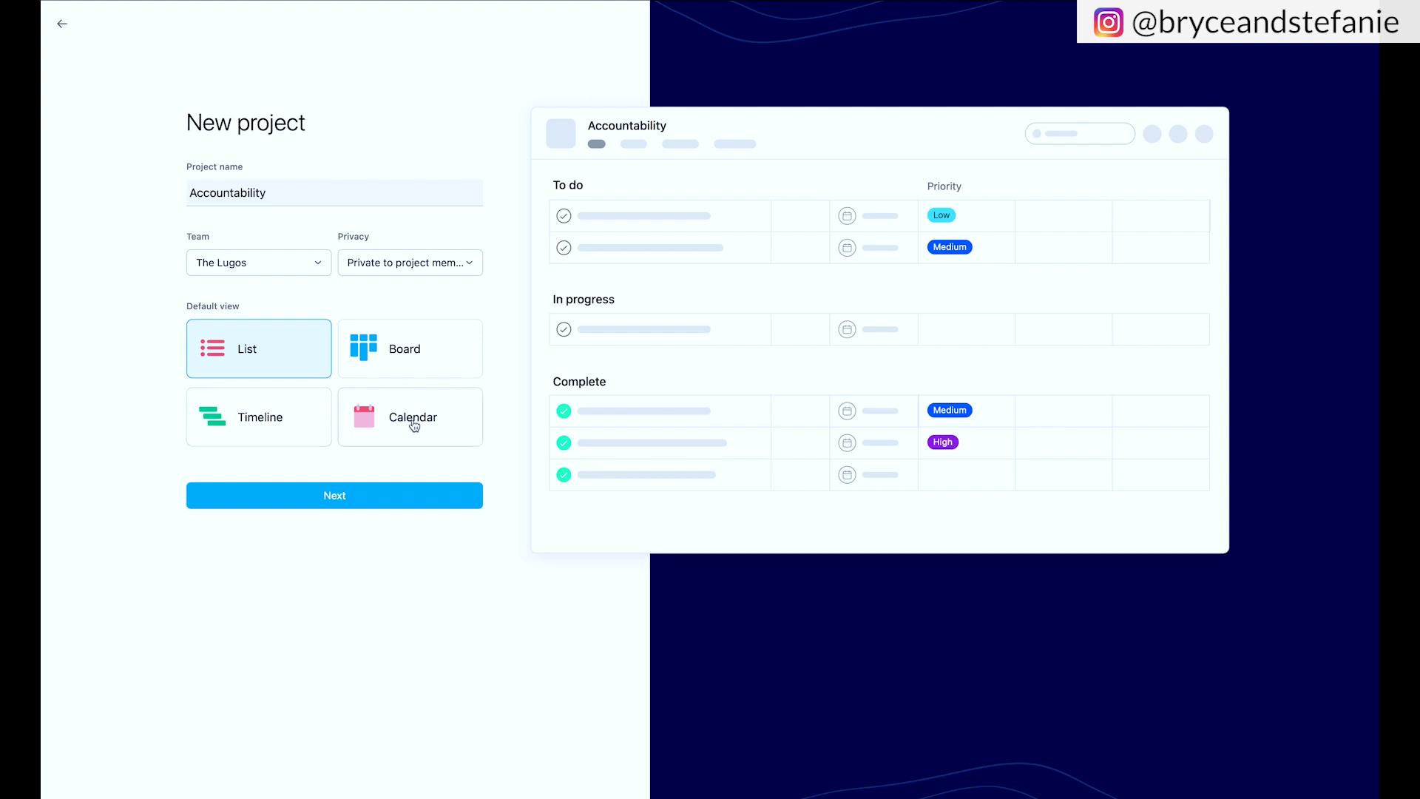
pyautogui.click(432, 355)
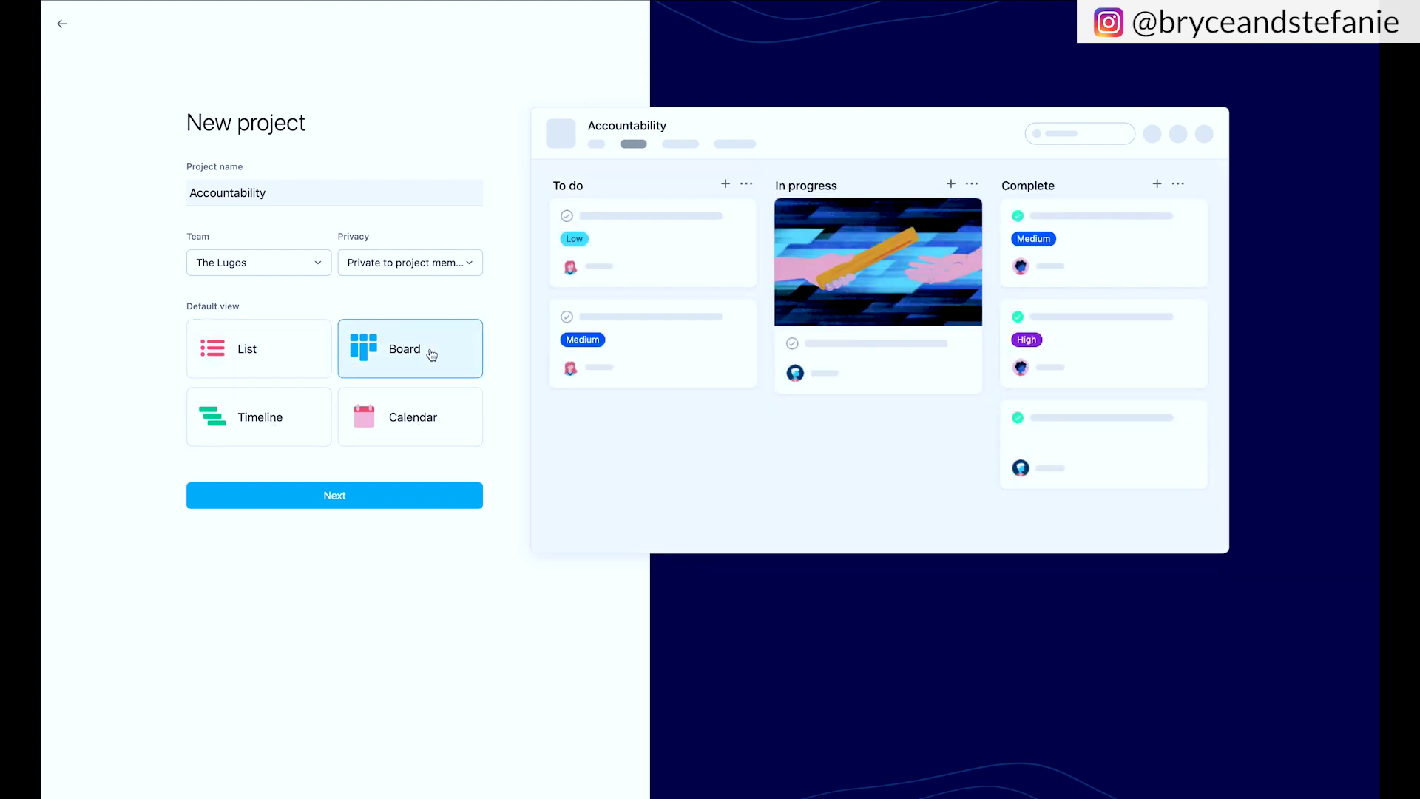
pyautogui.click(389, 497)
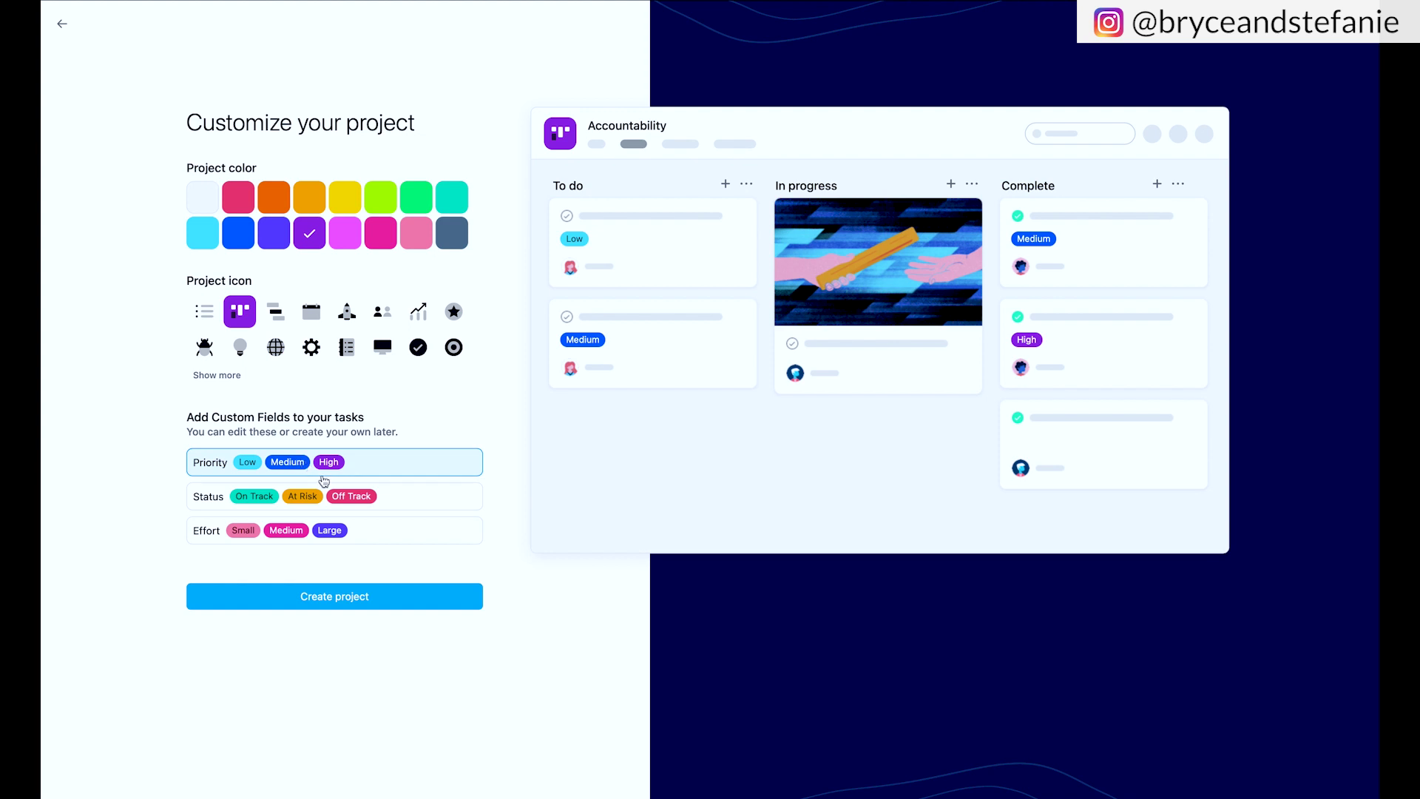
# Include the Status custom field and create the Accountability project
pyautogui.click(423, 501)
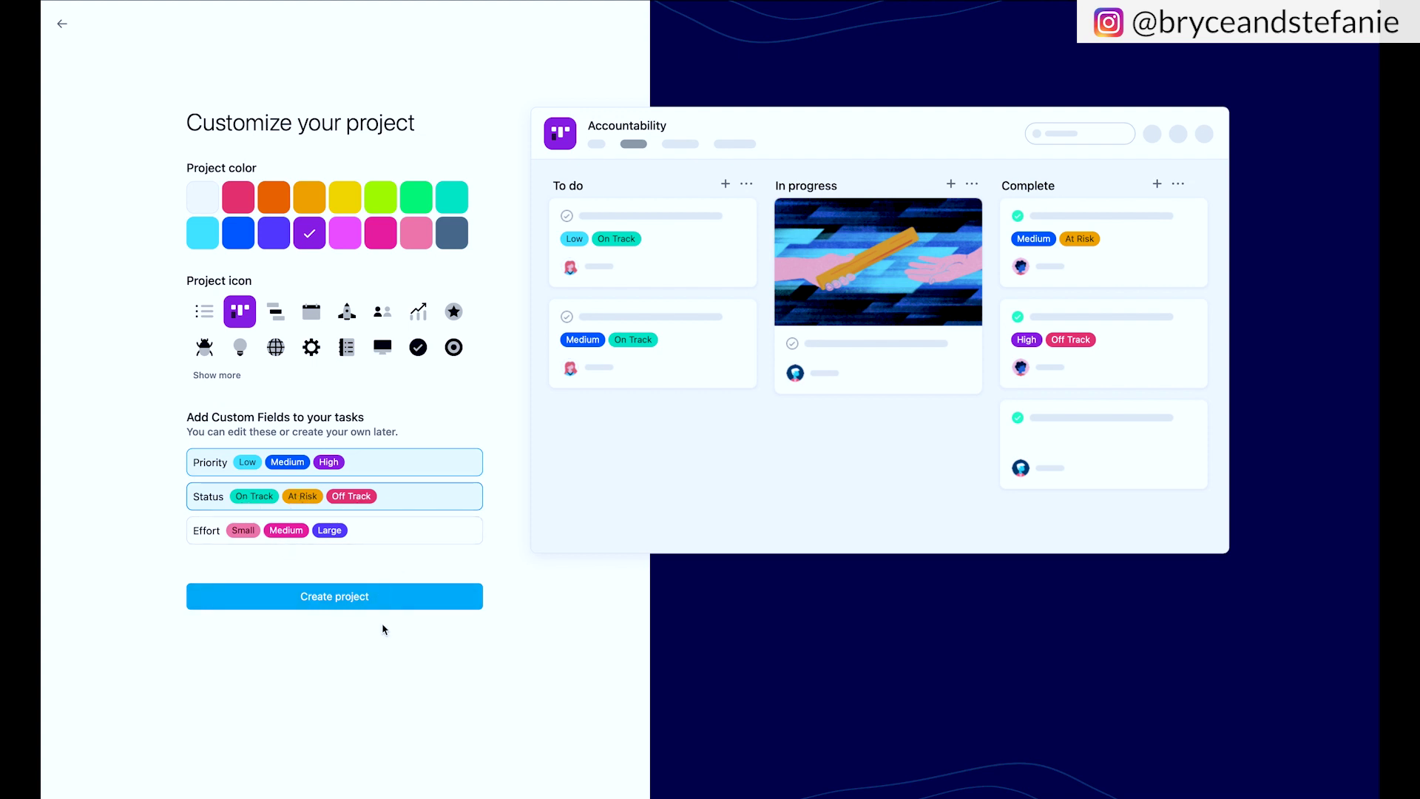
pyautogui.click(332, 598)
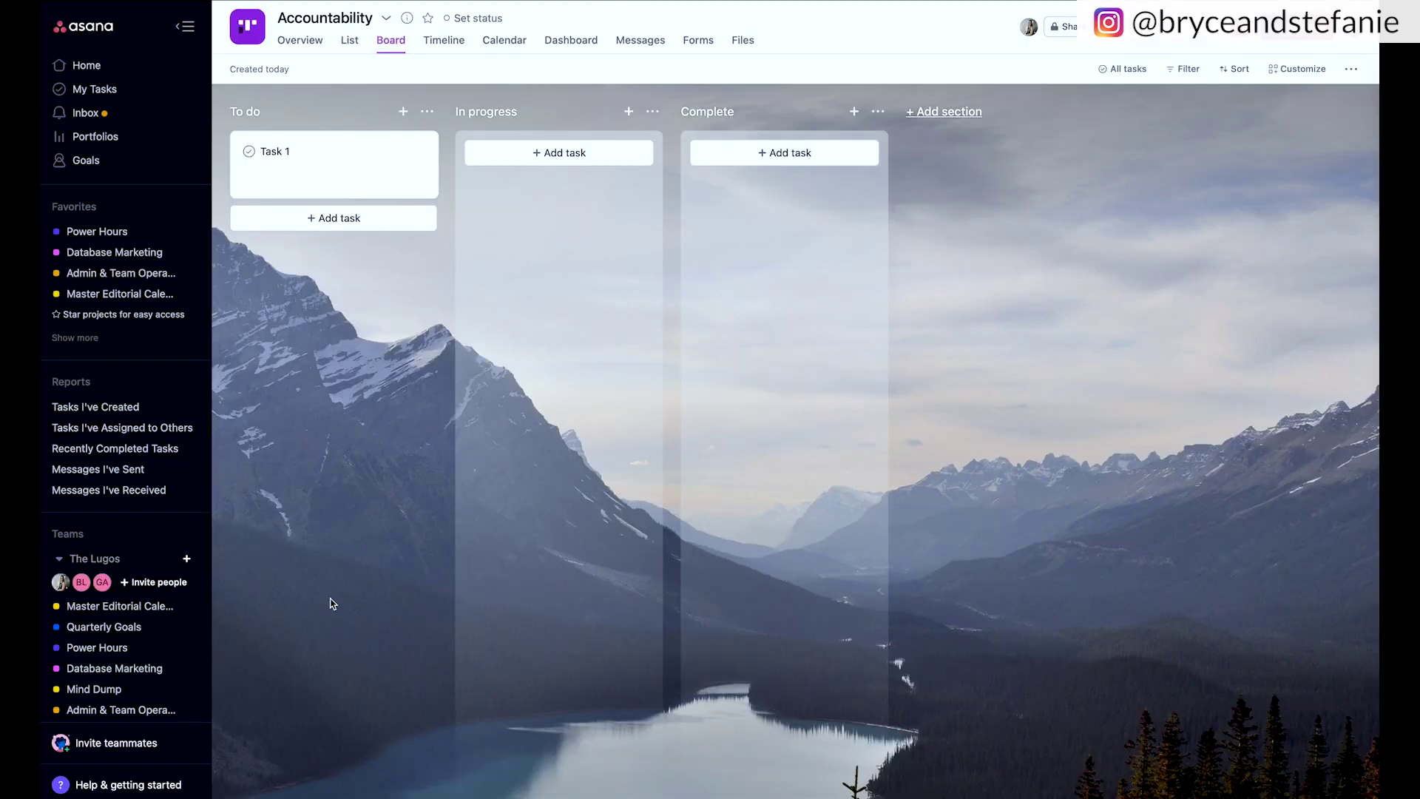
# Retitle the board's first column from To do to 'Social Media', then open the Task 1 card
pyautogui.click(257, 117)
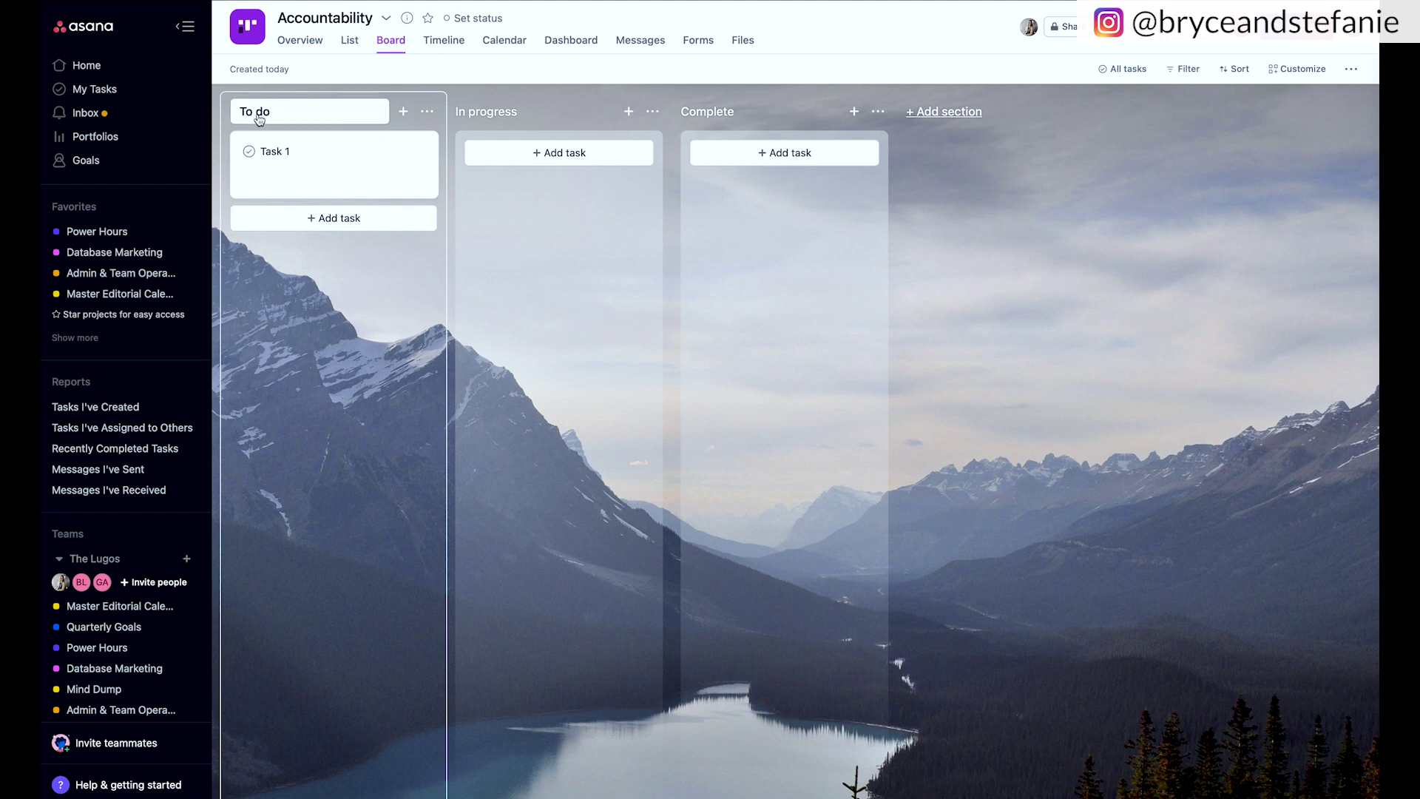
pyautogui.hotkey('ctrl', 'a')
pyautogui.write('Social Media')
pyautogui.click(302, 153)
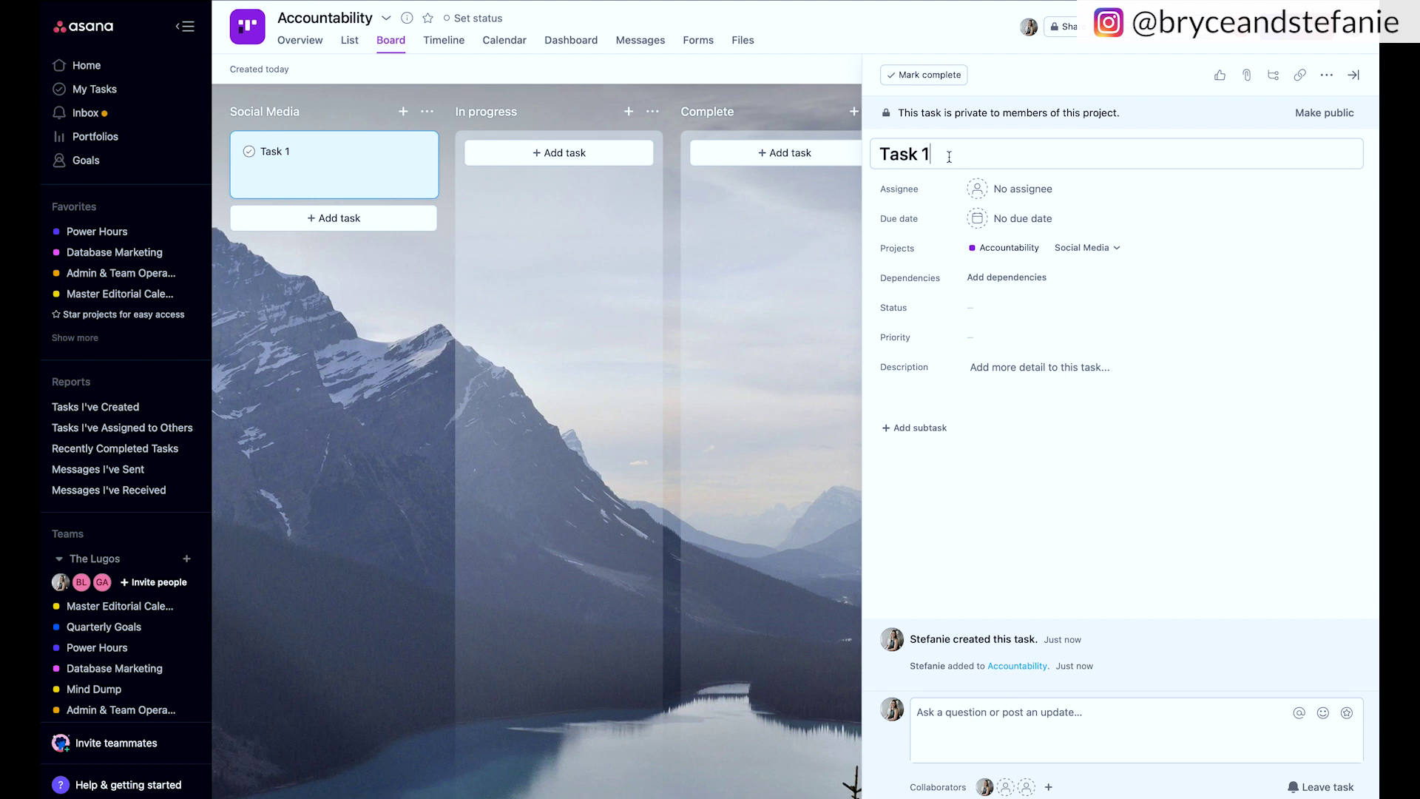
# Retitle Task 1 as 'Instagram Posts: 3/week' and make yourself its assignee
pyautogui.tripleClick(949, 157)
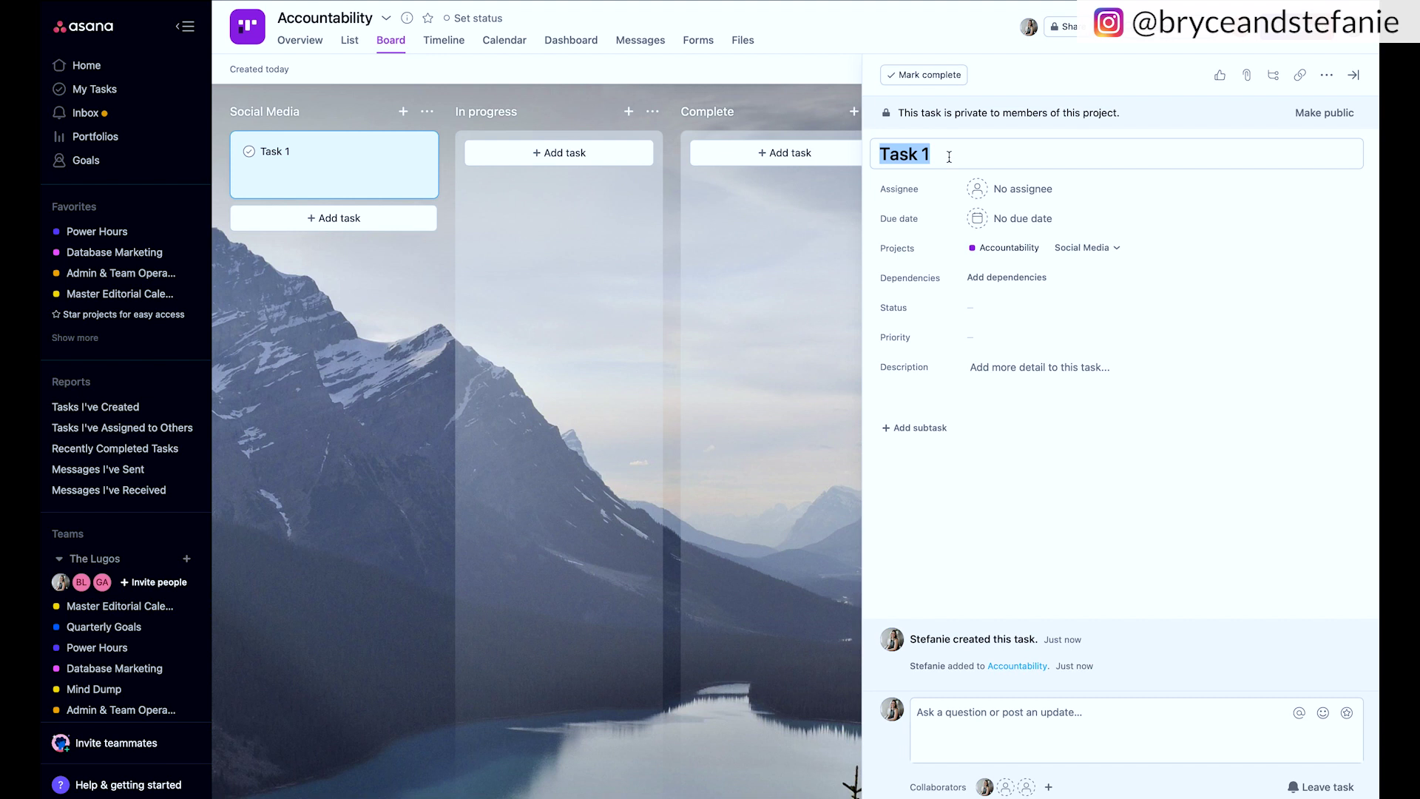
pyautogui.write('Instagram Posts: 2')
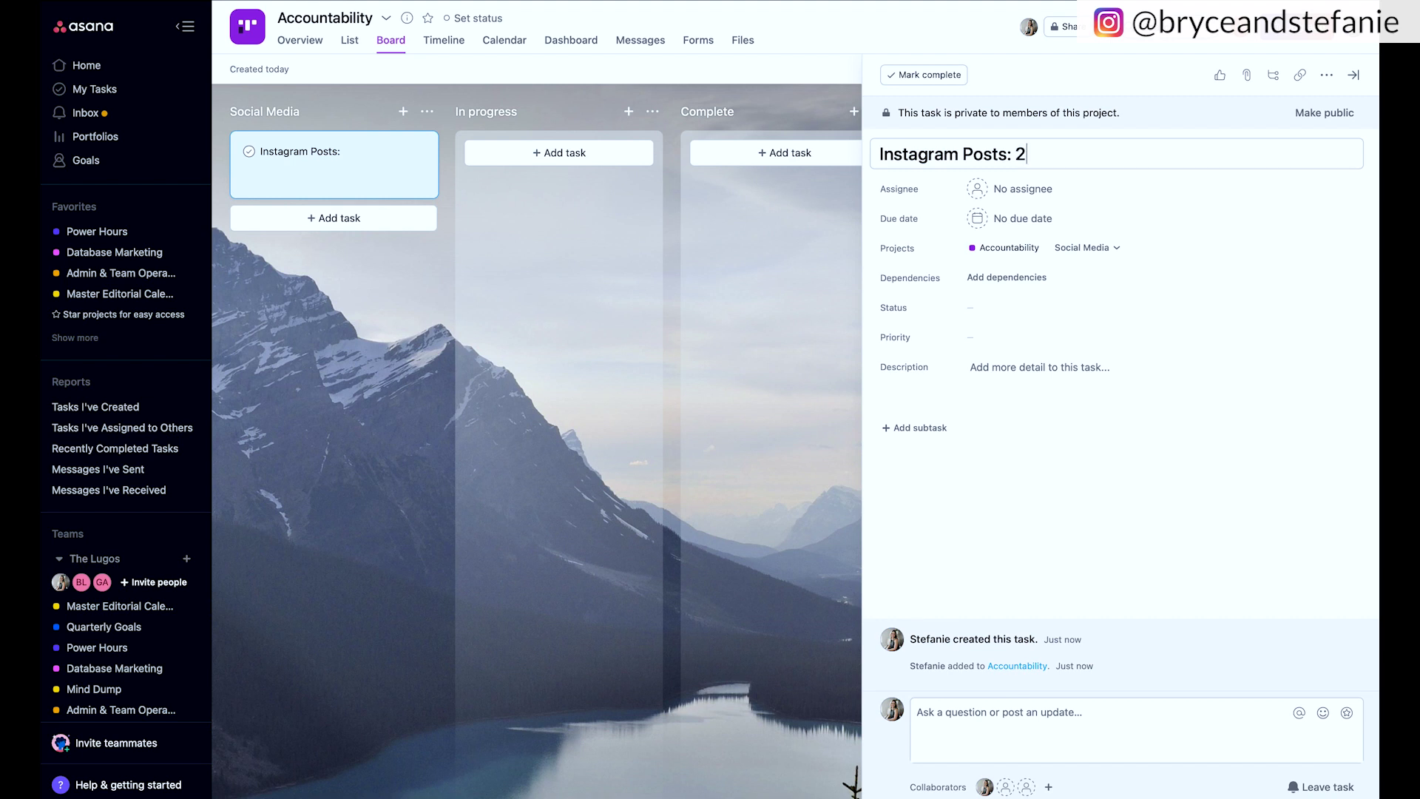
pyautogui.press('BackSpace')
pyautogui.write('3/week')
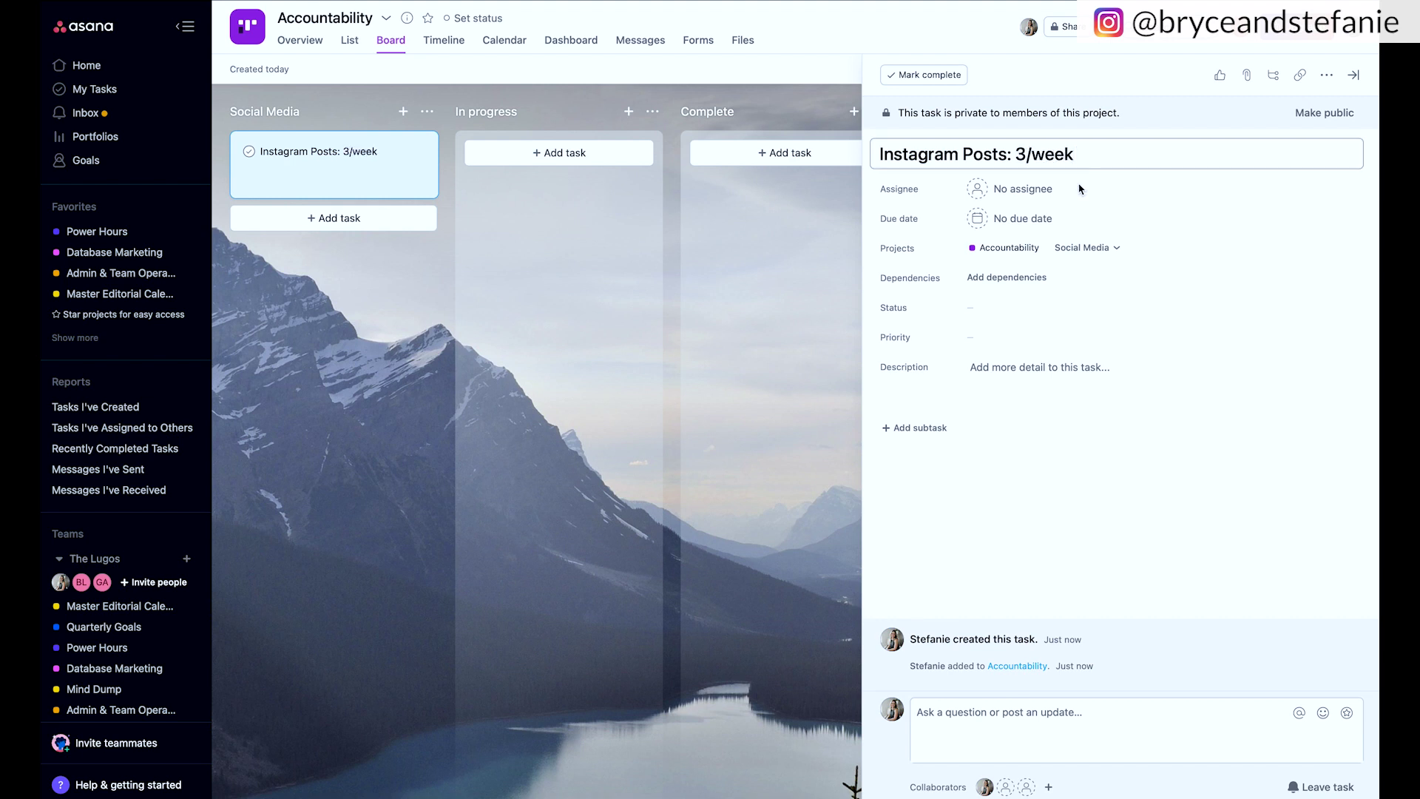
pyautogui.click(1022, 190)
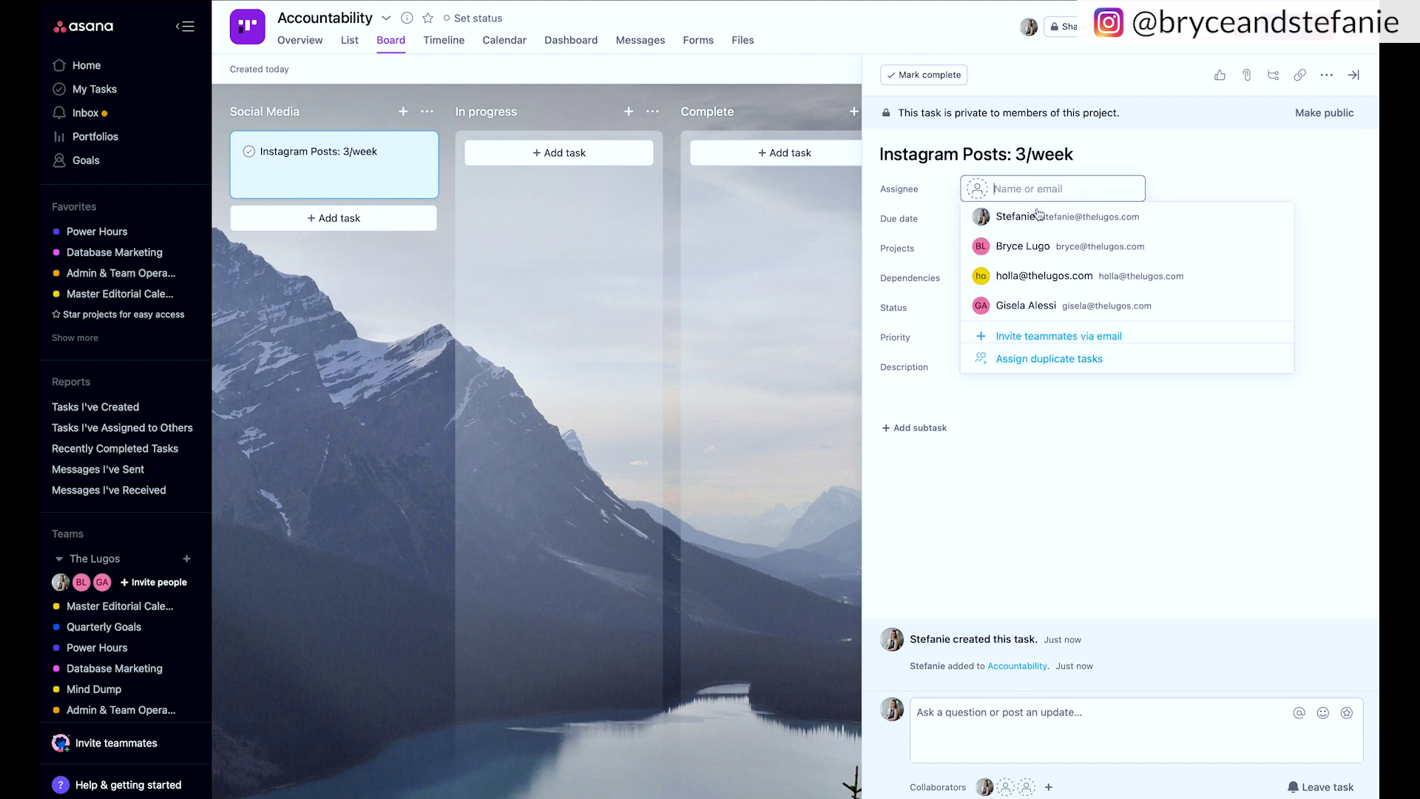
pyautogui.click(1036, 216)
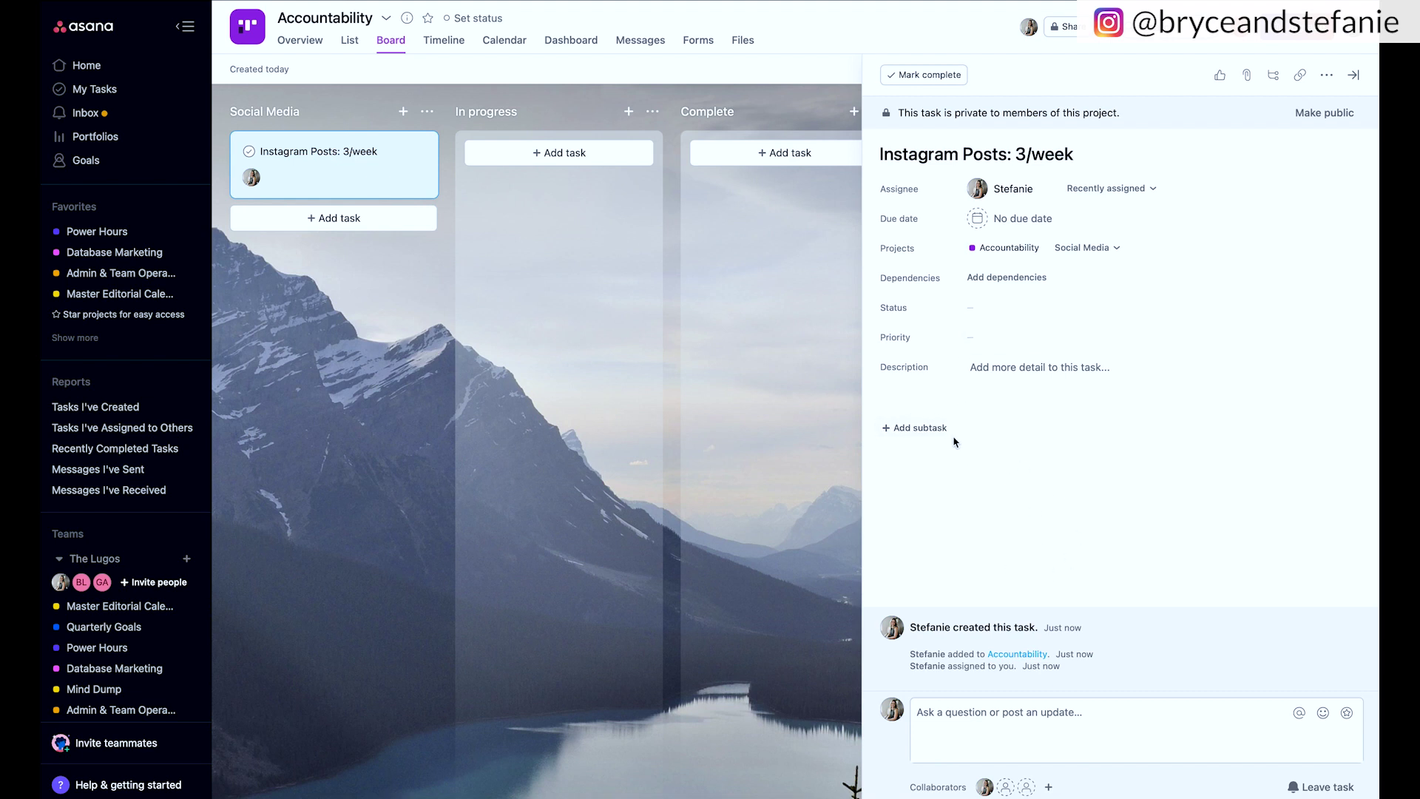
# Add the subtask 'Accountability partner to check in mid-week' and begin setting its due date
pyautogui.click(924, 428)
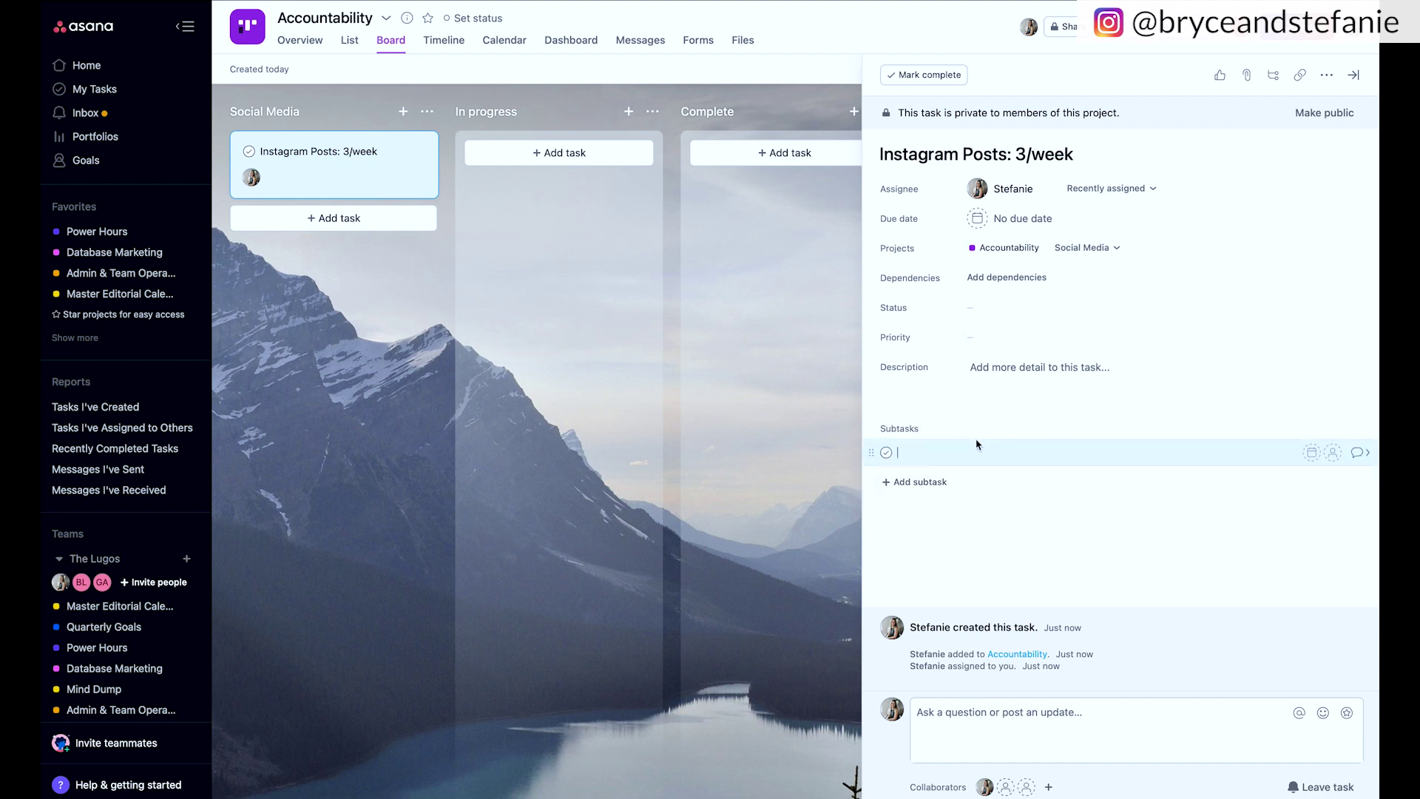
pyautogui.write('Accountability partner to check in mid-week')
pyautogui.click(1311, 452)
# Give the check-in subtask a May 26 due date and assign it to the partner's account
pyautogui.click(1228, 649)
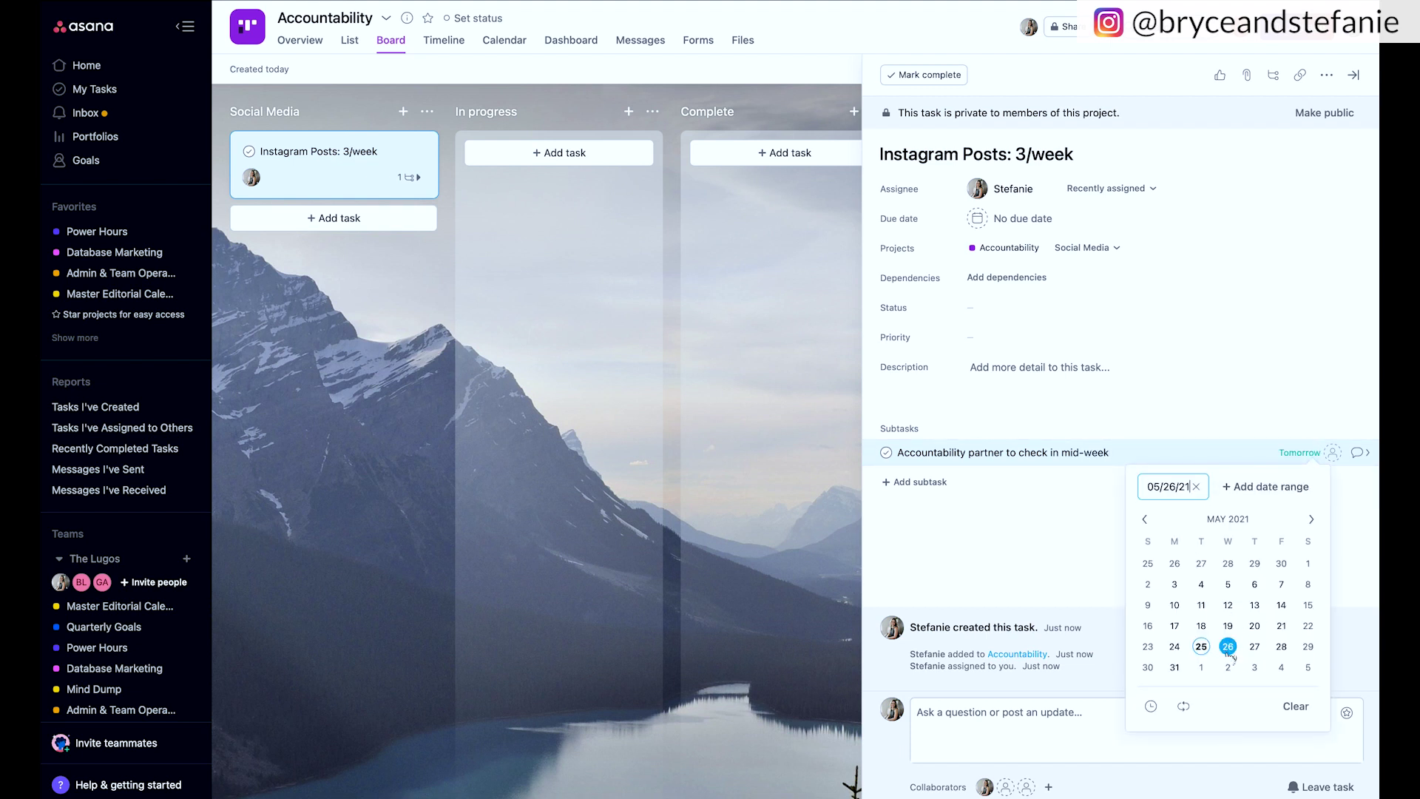
pyautogui.click(1334, 453)
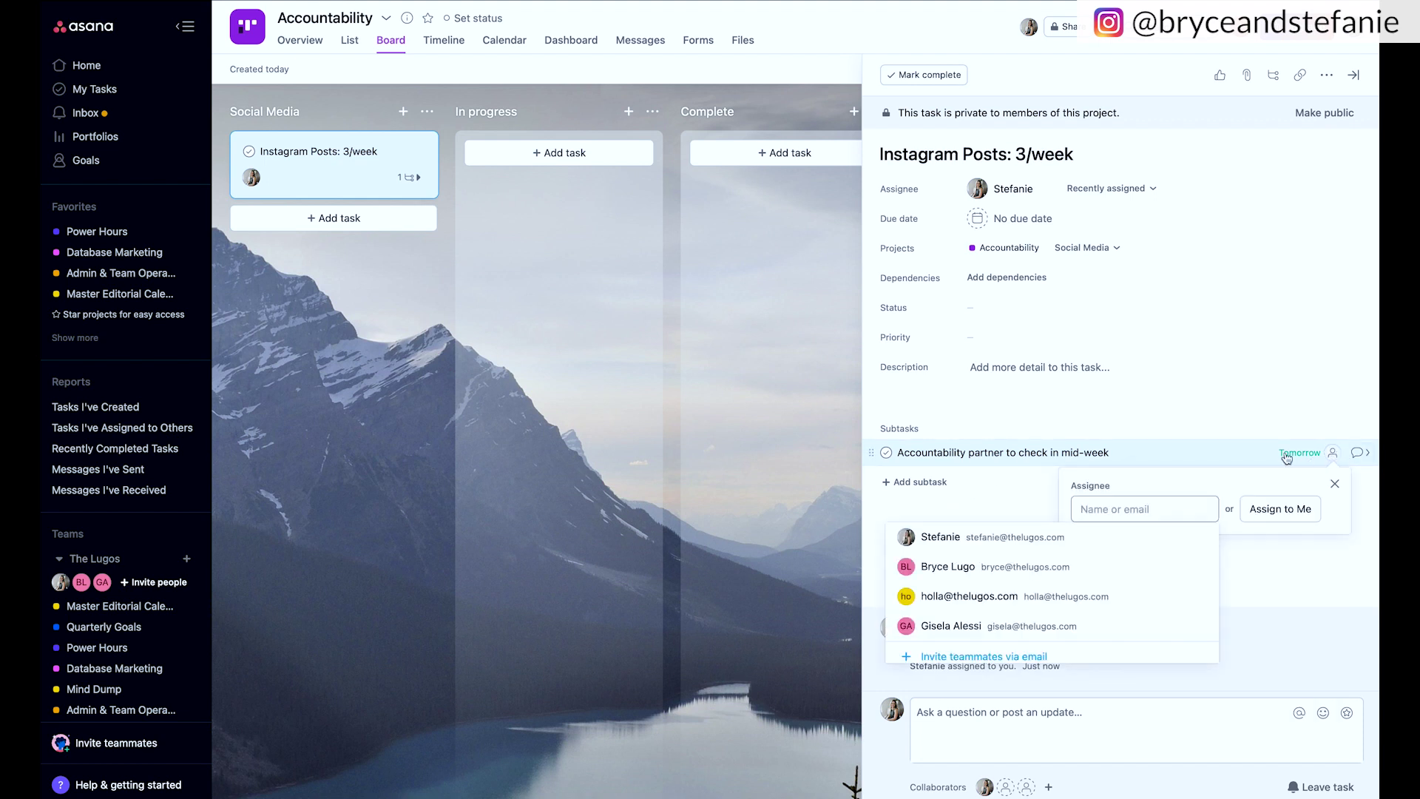
pyautogui.click(1014, 602)
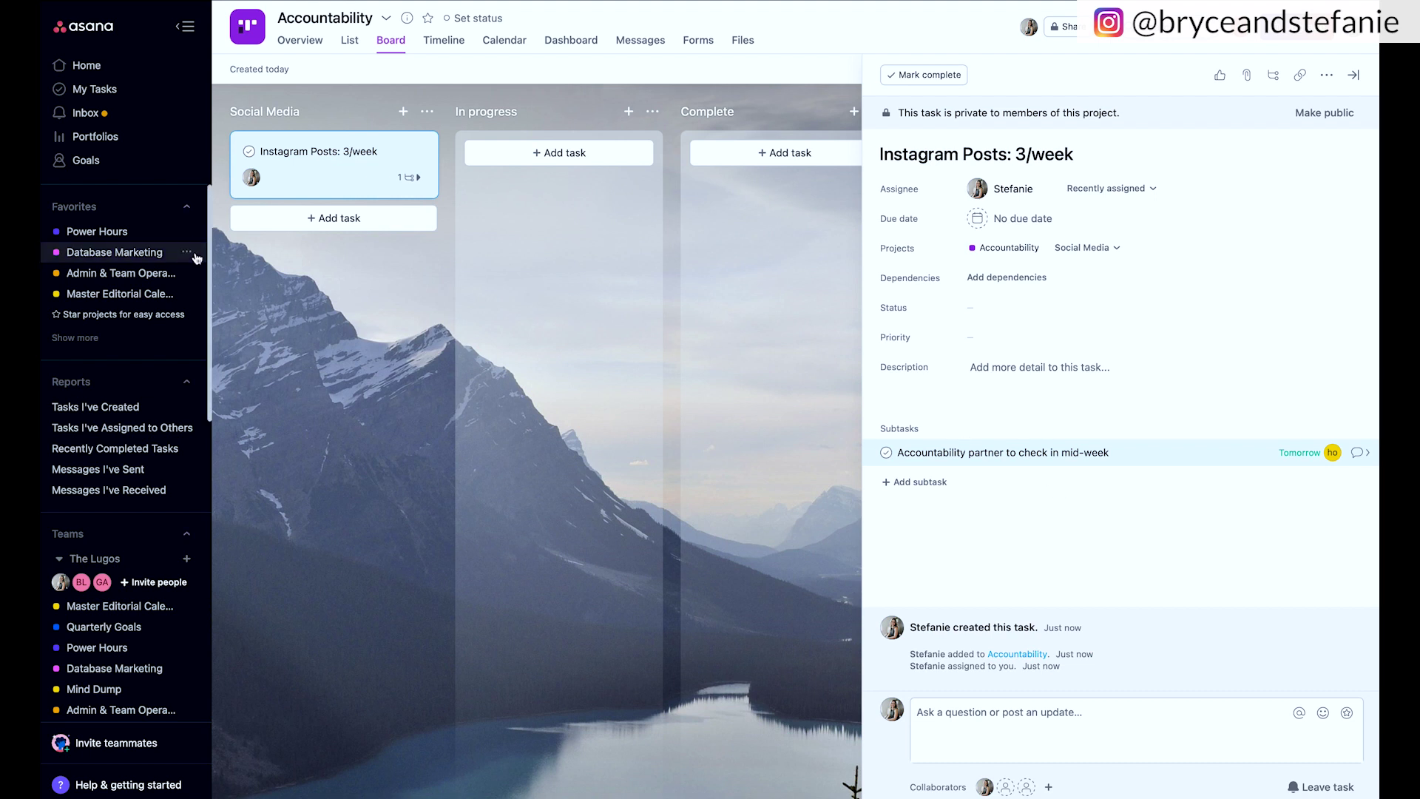
# Add a new untitled task below Instagram Posts: 3/week in the Social Media column
pyautogui.click(367, 225)
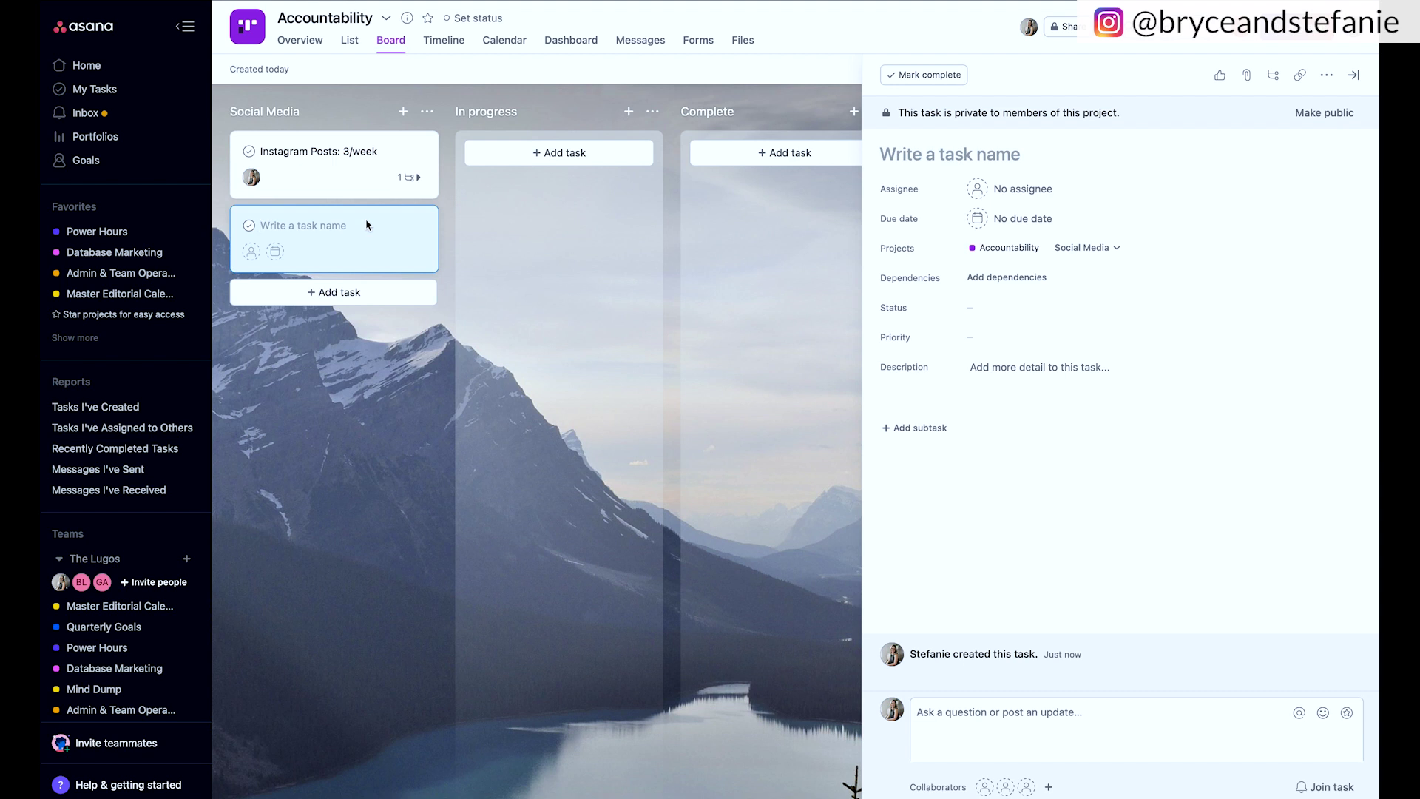